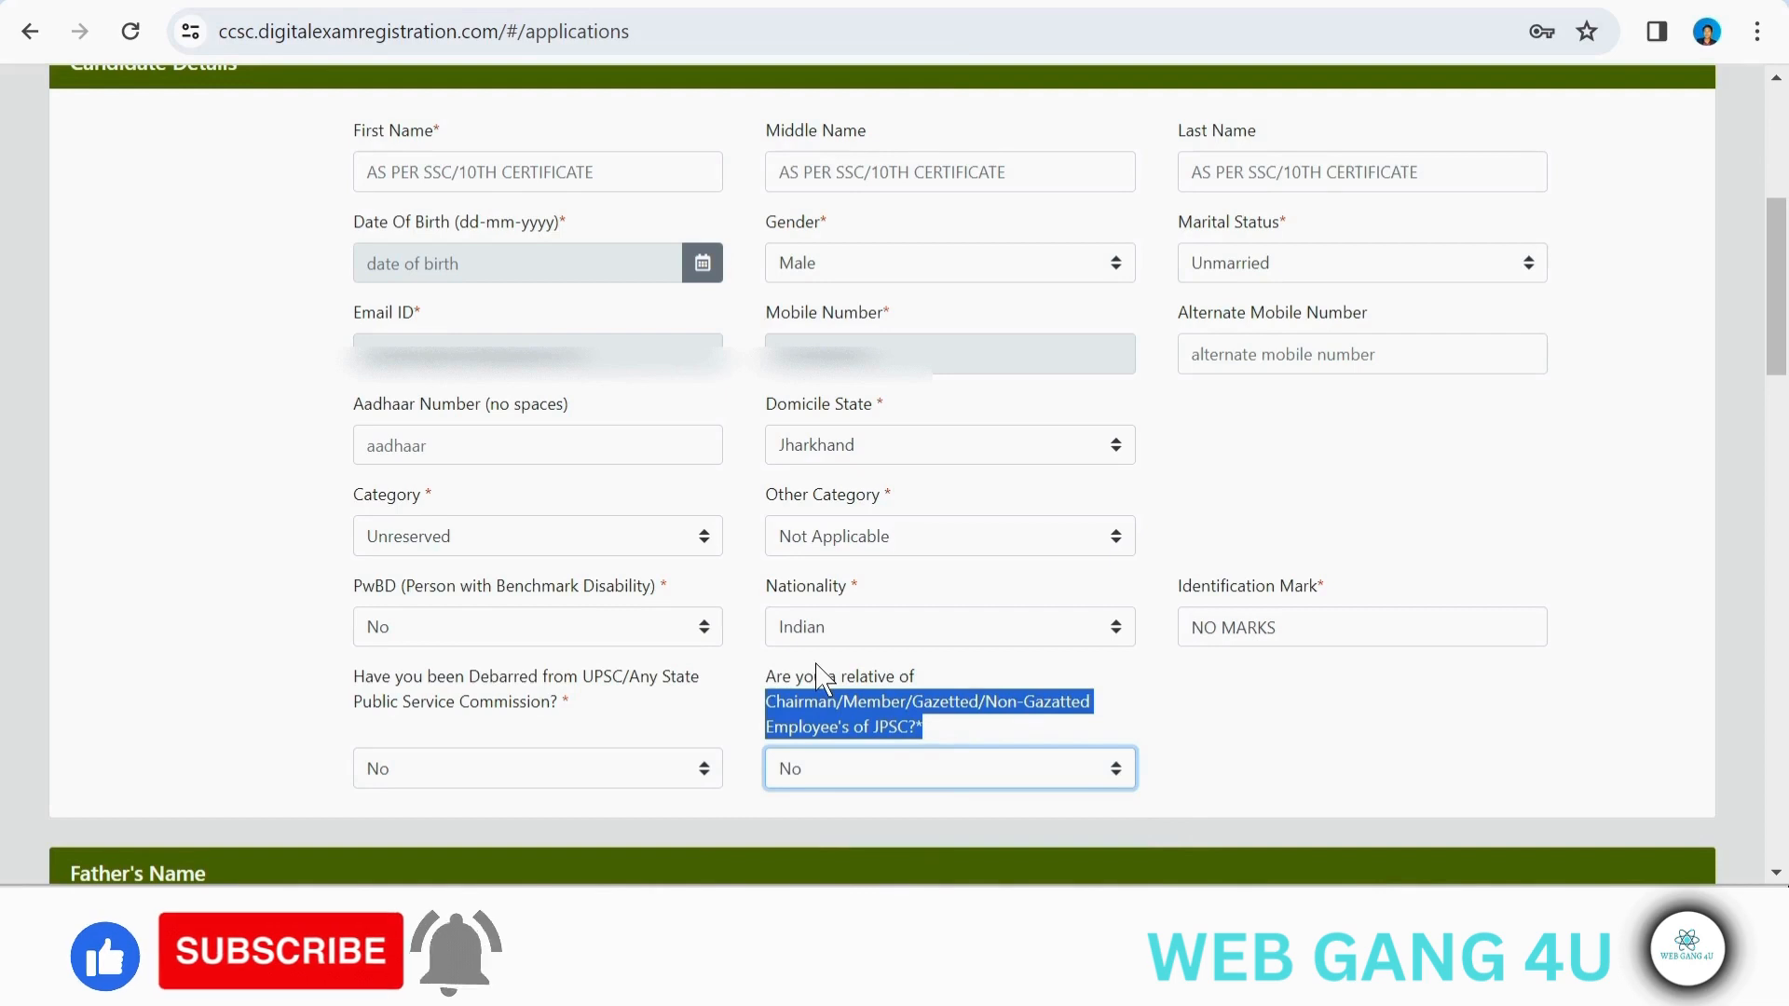
# Set the state of the permanent address to JHARKHAND
pyautogui.click(817, 670)
pyautogui.scroll(-5, 817, 671)
pyautogui.scroll(-3, 824, 678)
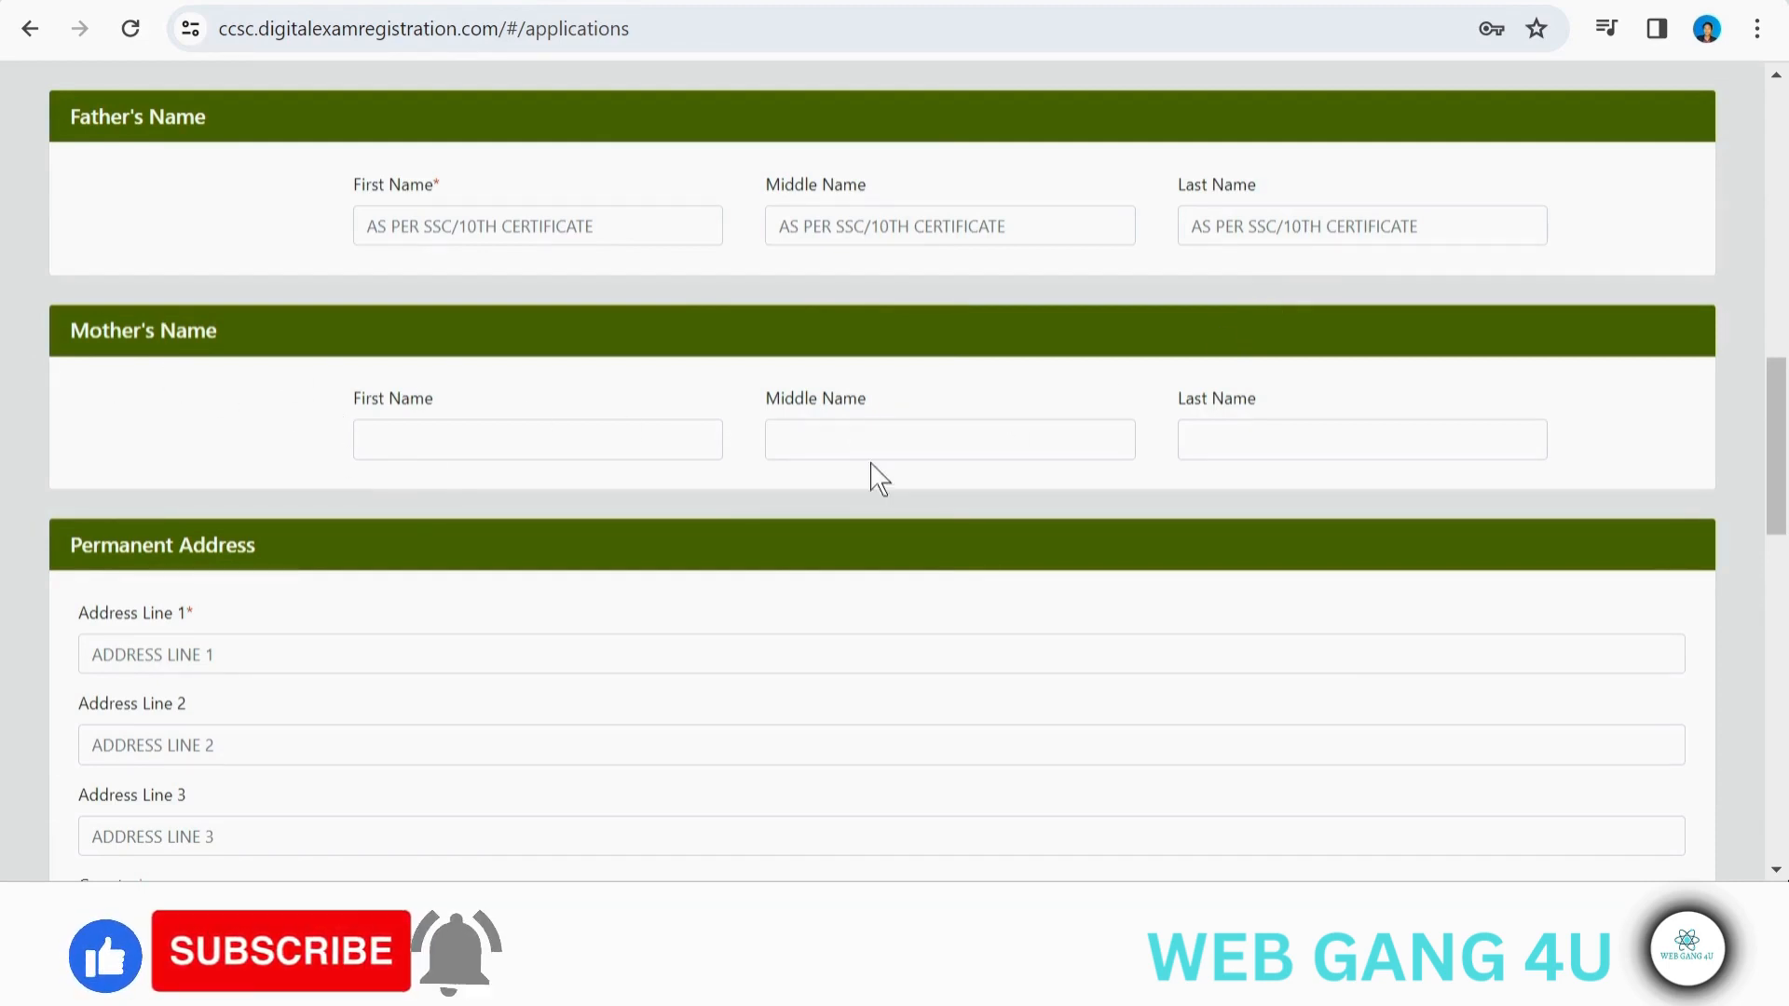
pyautogui.scroll(-4, 1255, 436)
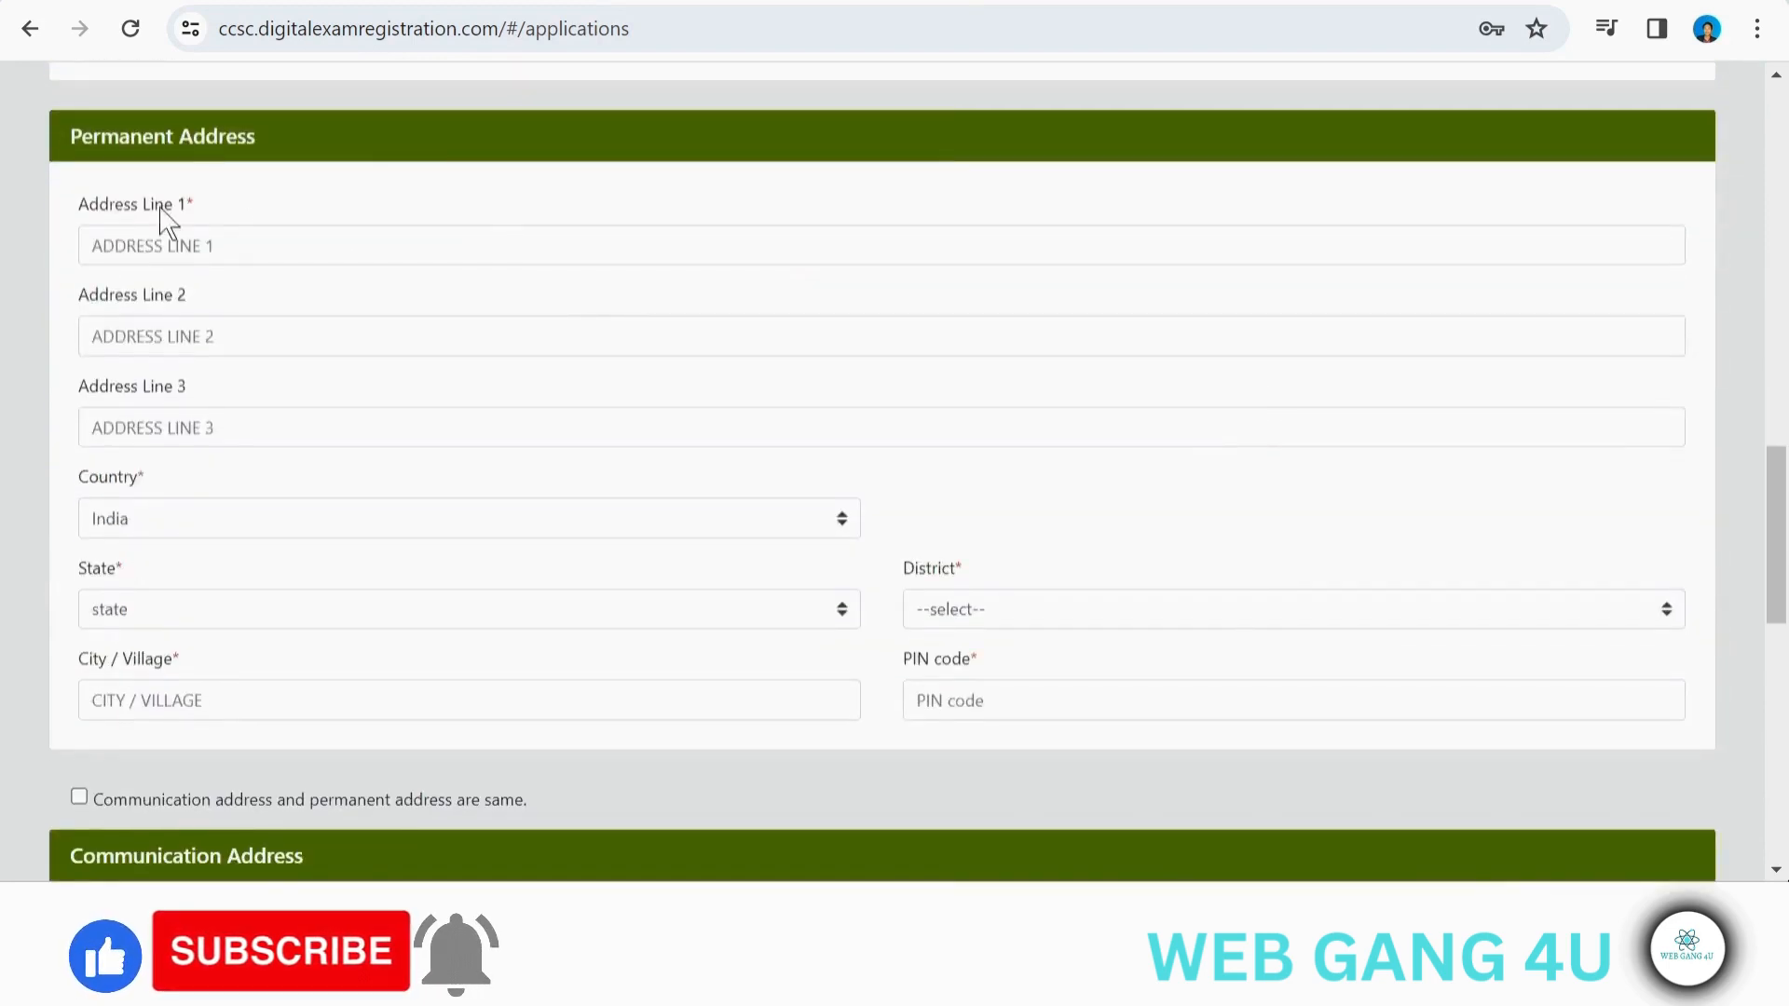
pyautogui.click(137, 244)
pyautogui.click(164, 327)
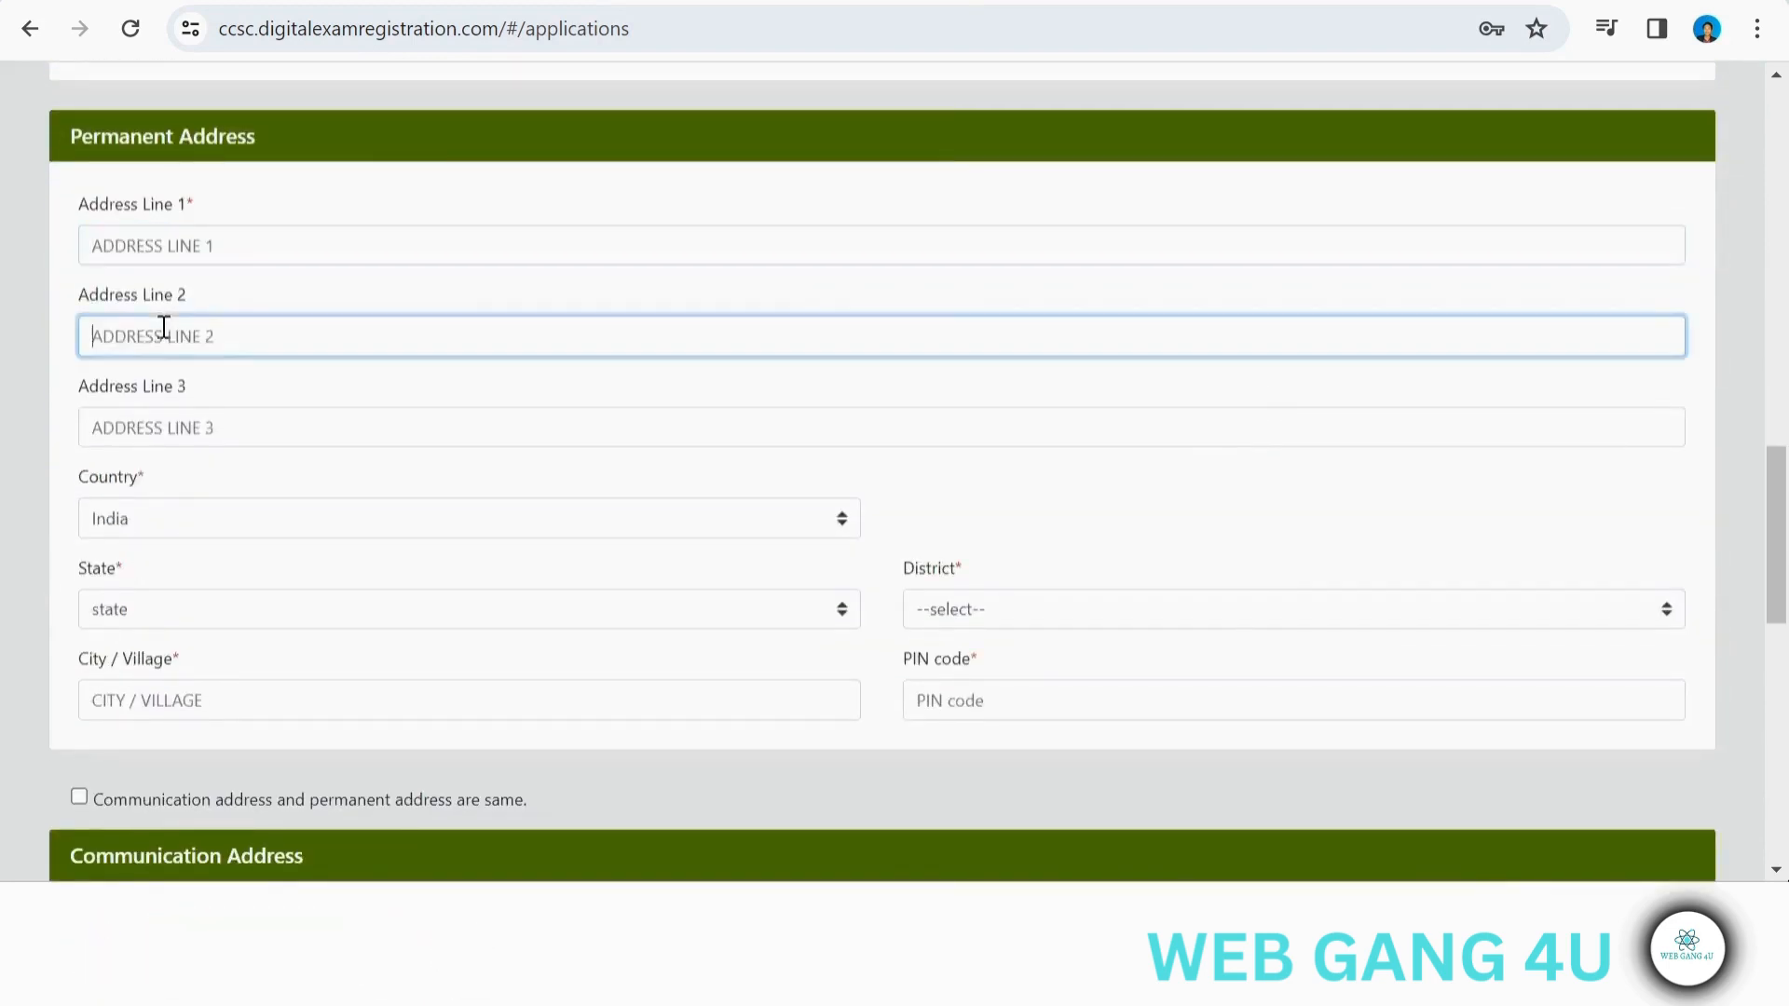
pyautogui.click(212, 414)
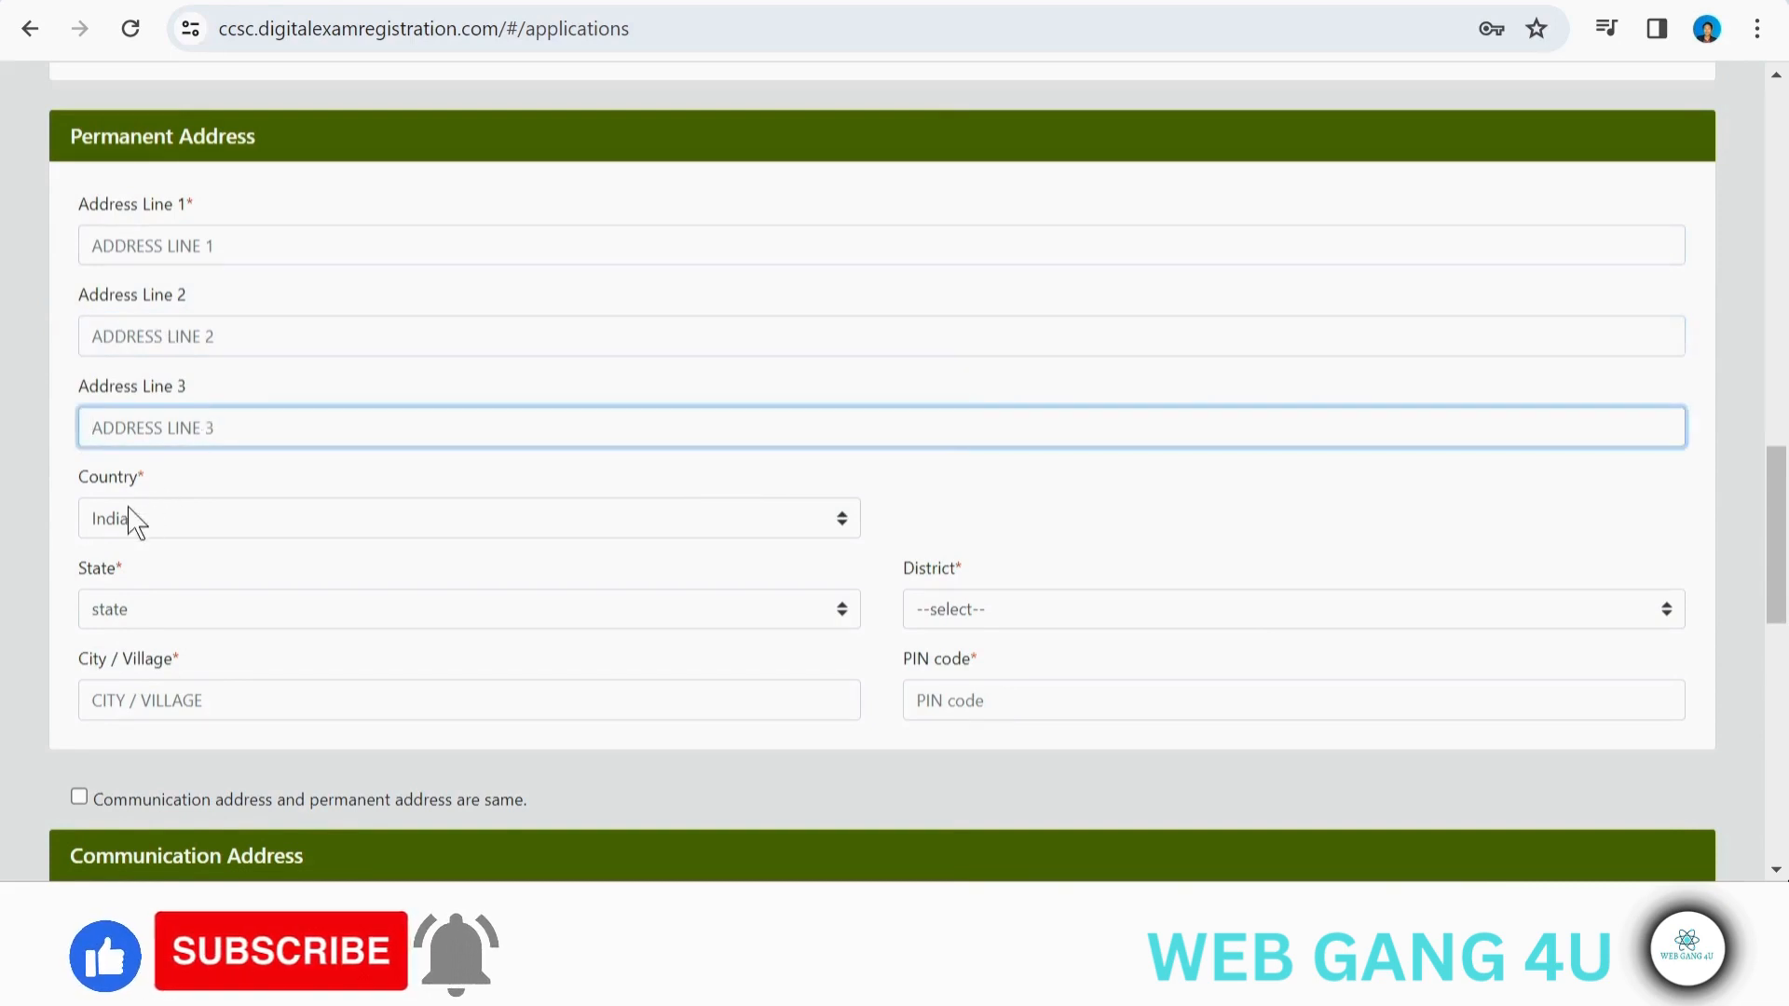
pyautogui.click(138, 615)
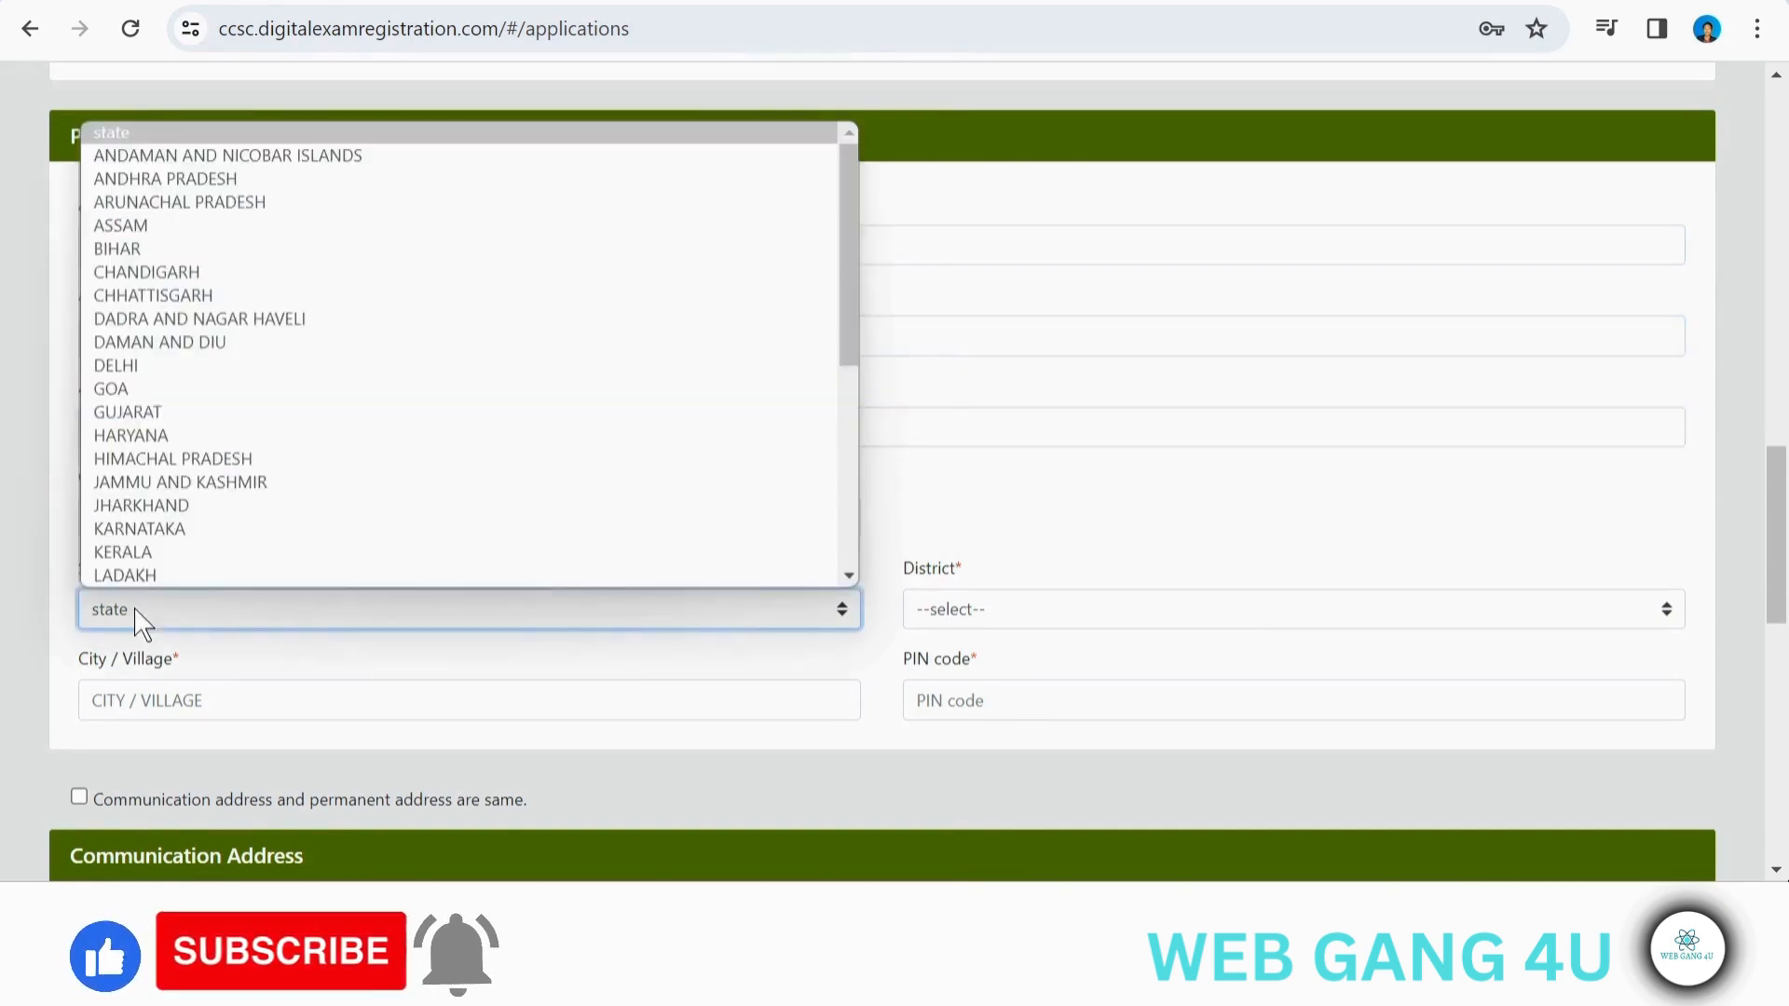
pyautogui.click(183, 511)
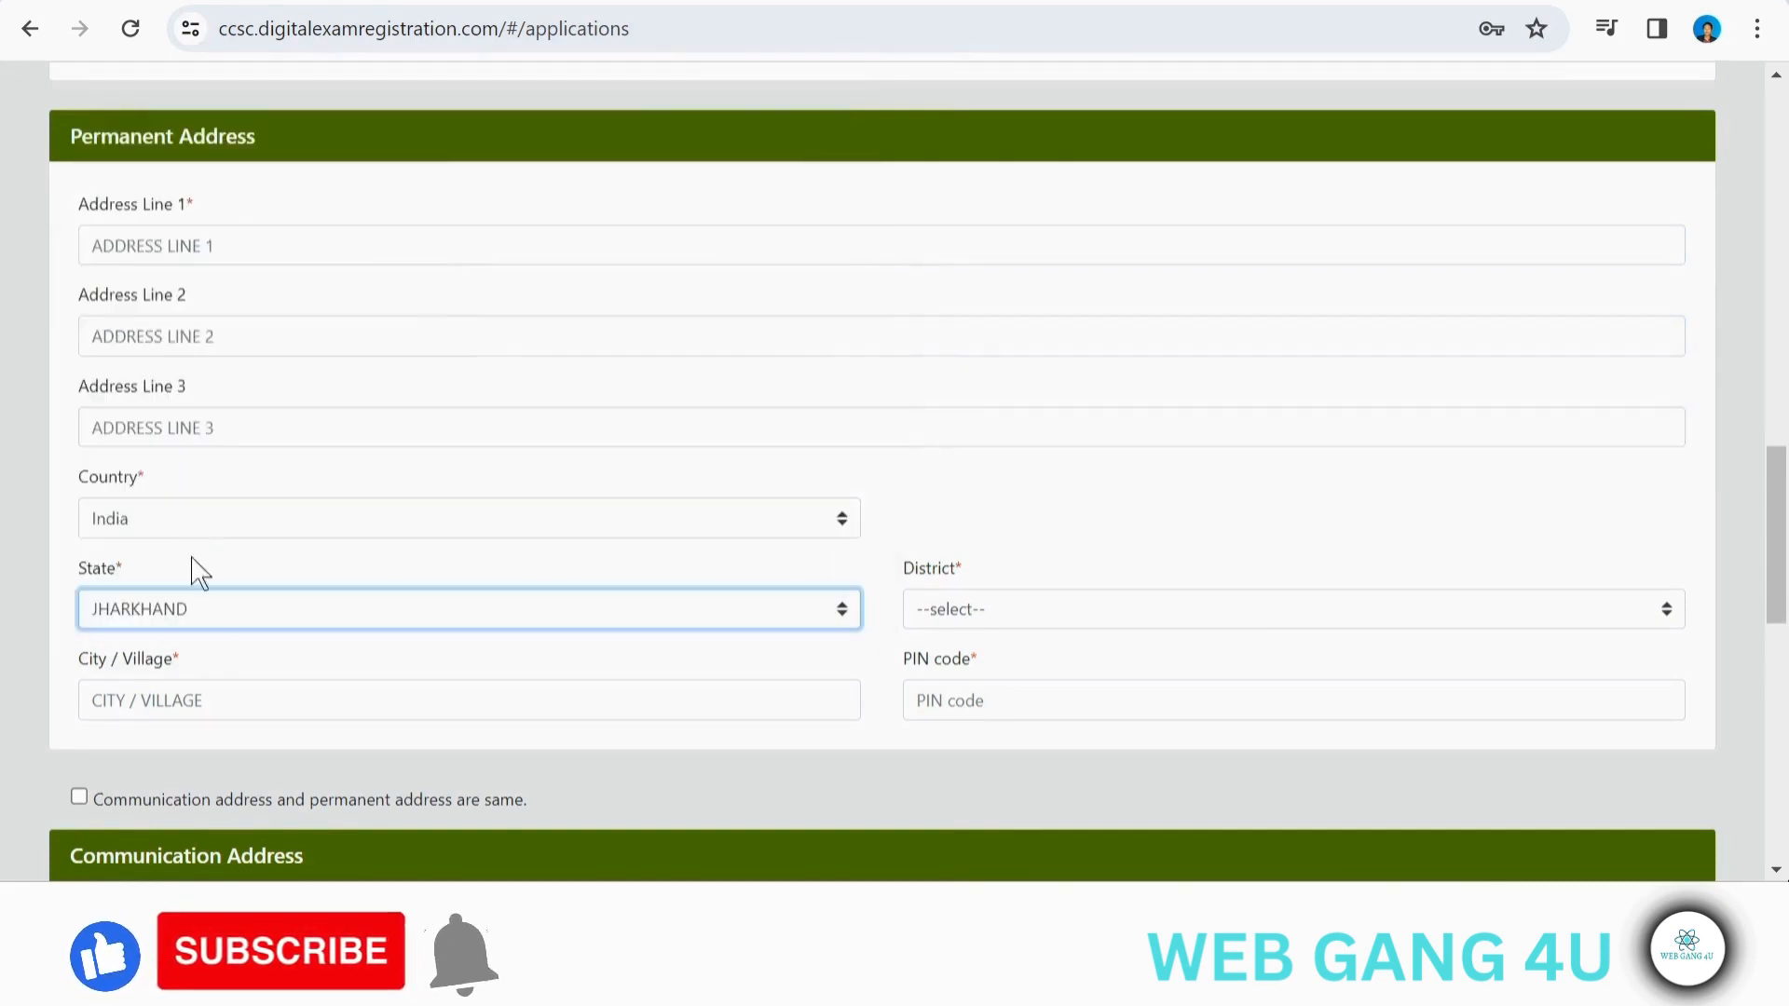
# Set the district of the permanent address to GUMLA and place the cursor in its PIN code field
pyautogui.click(258, 710)
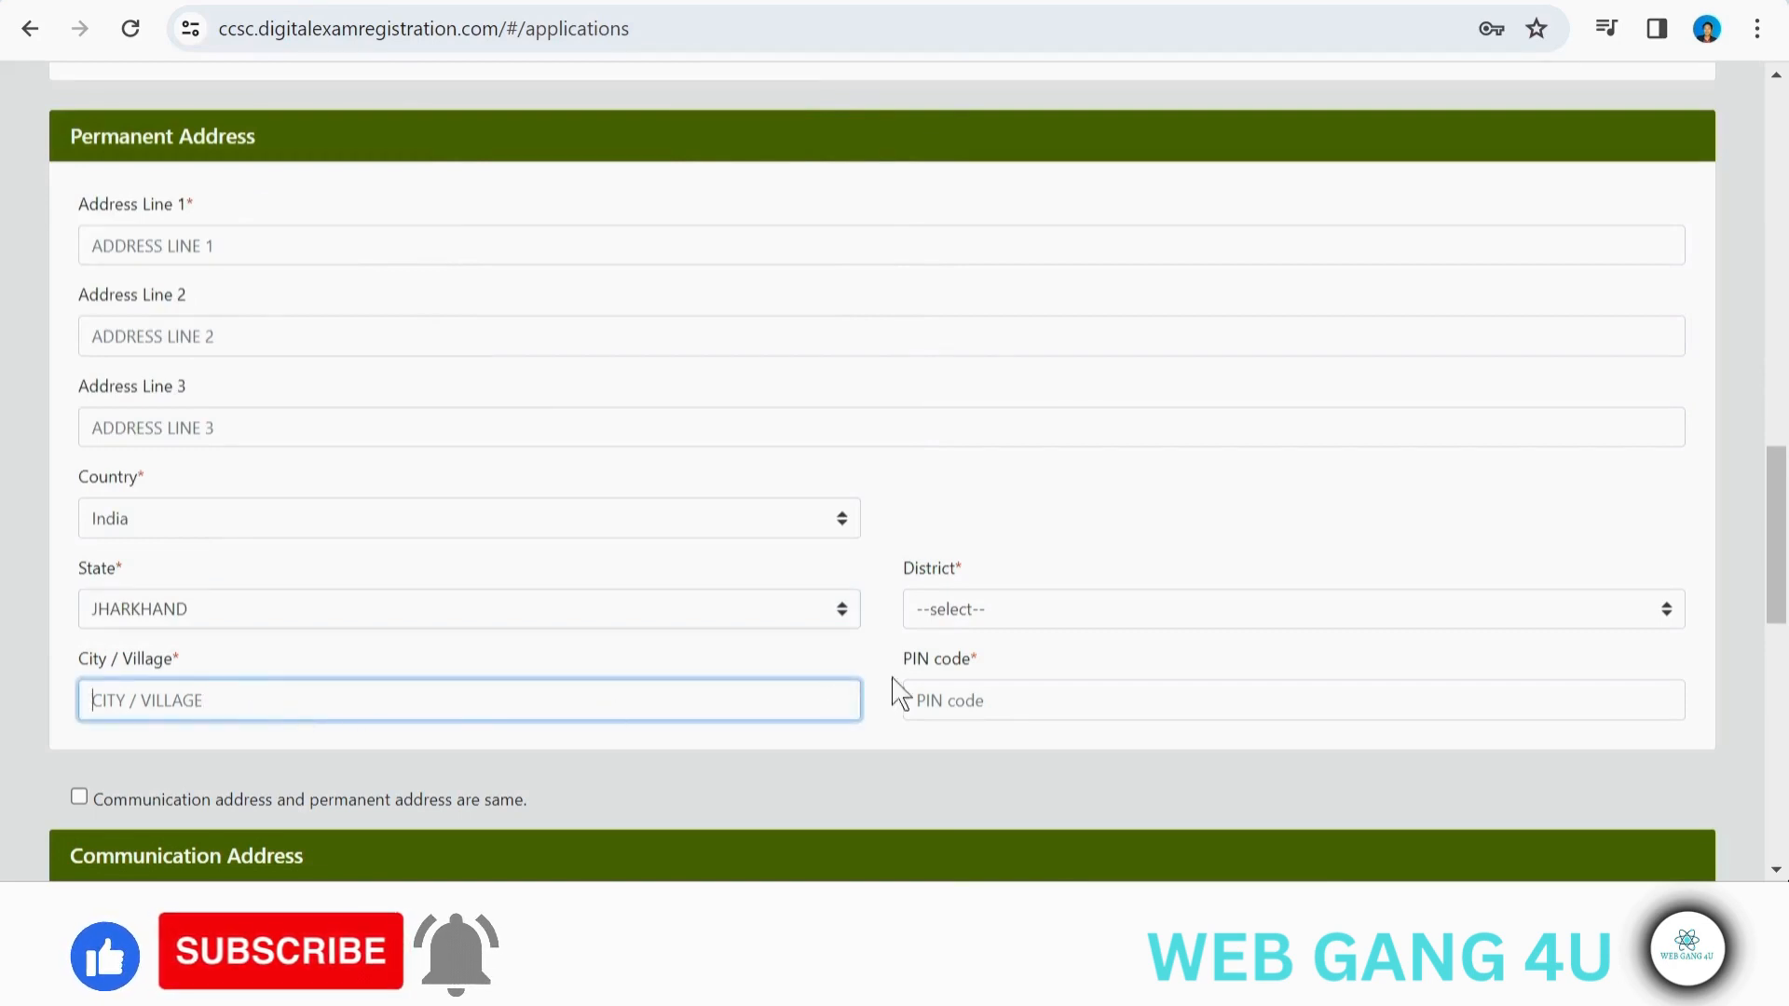
pyautogui.click(1066, 615)
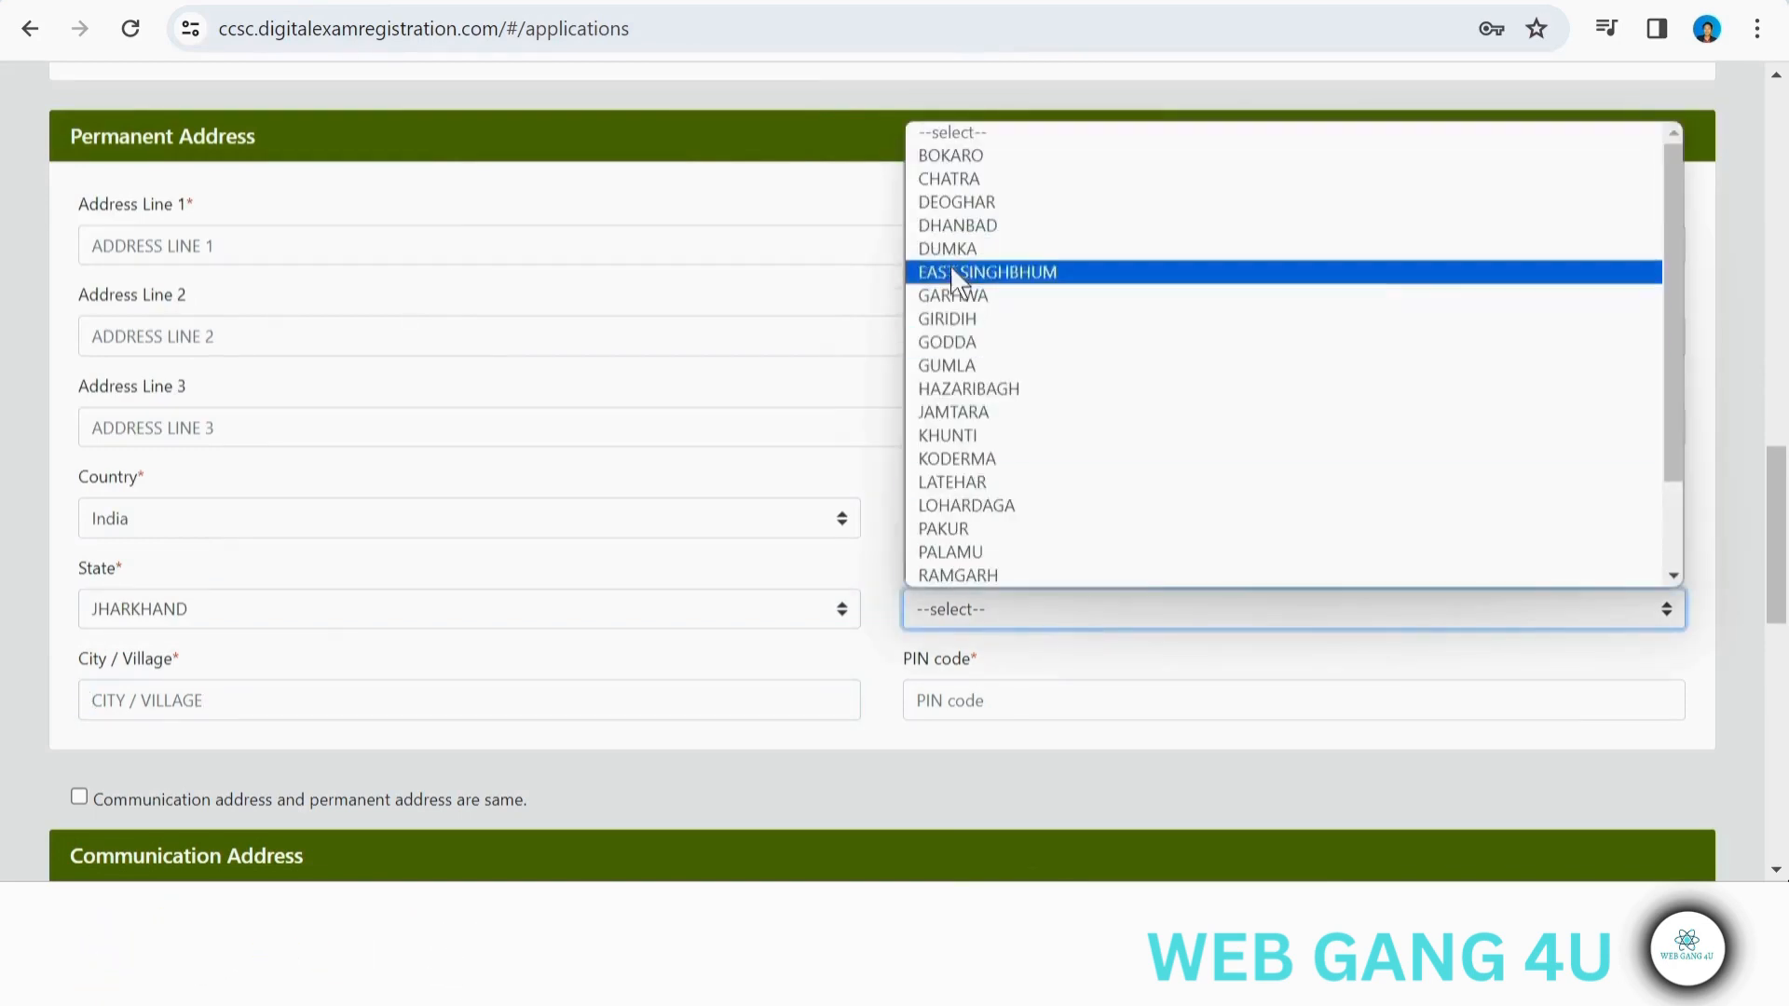
pyautogui.click(949, 366)
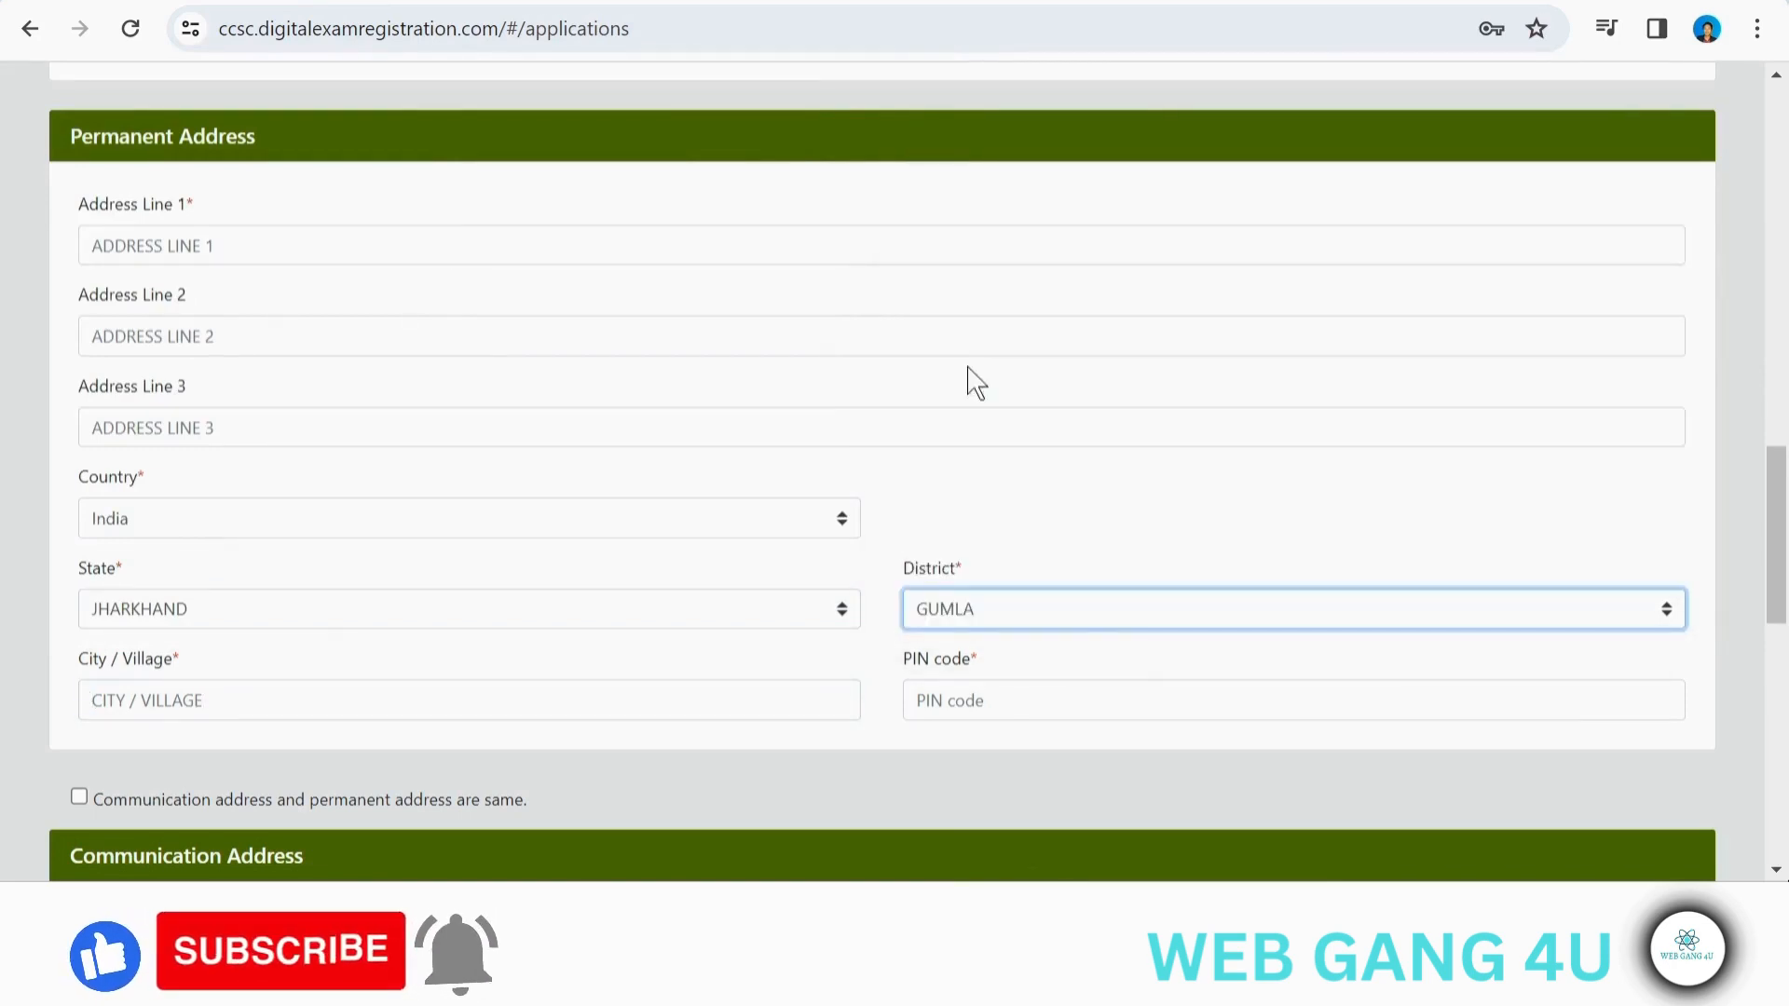
pyautogui.click(1011, 710)
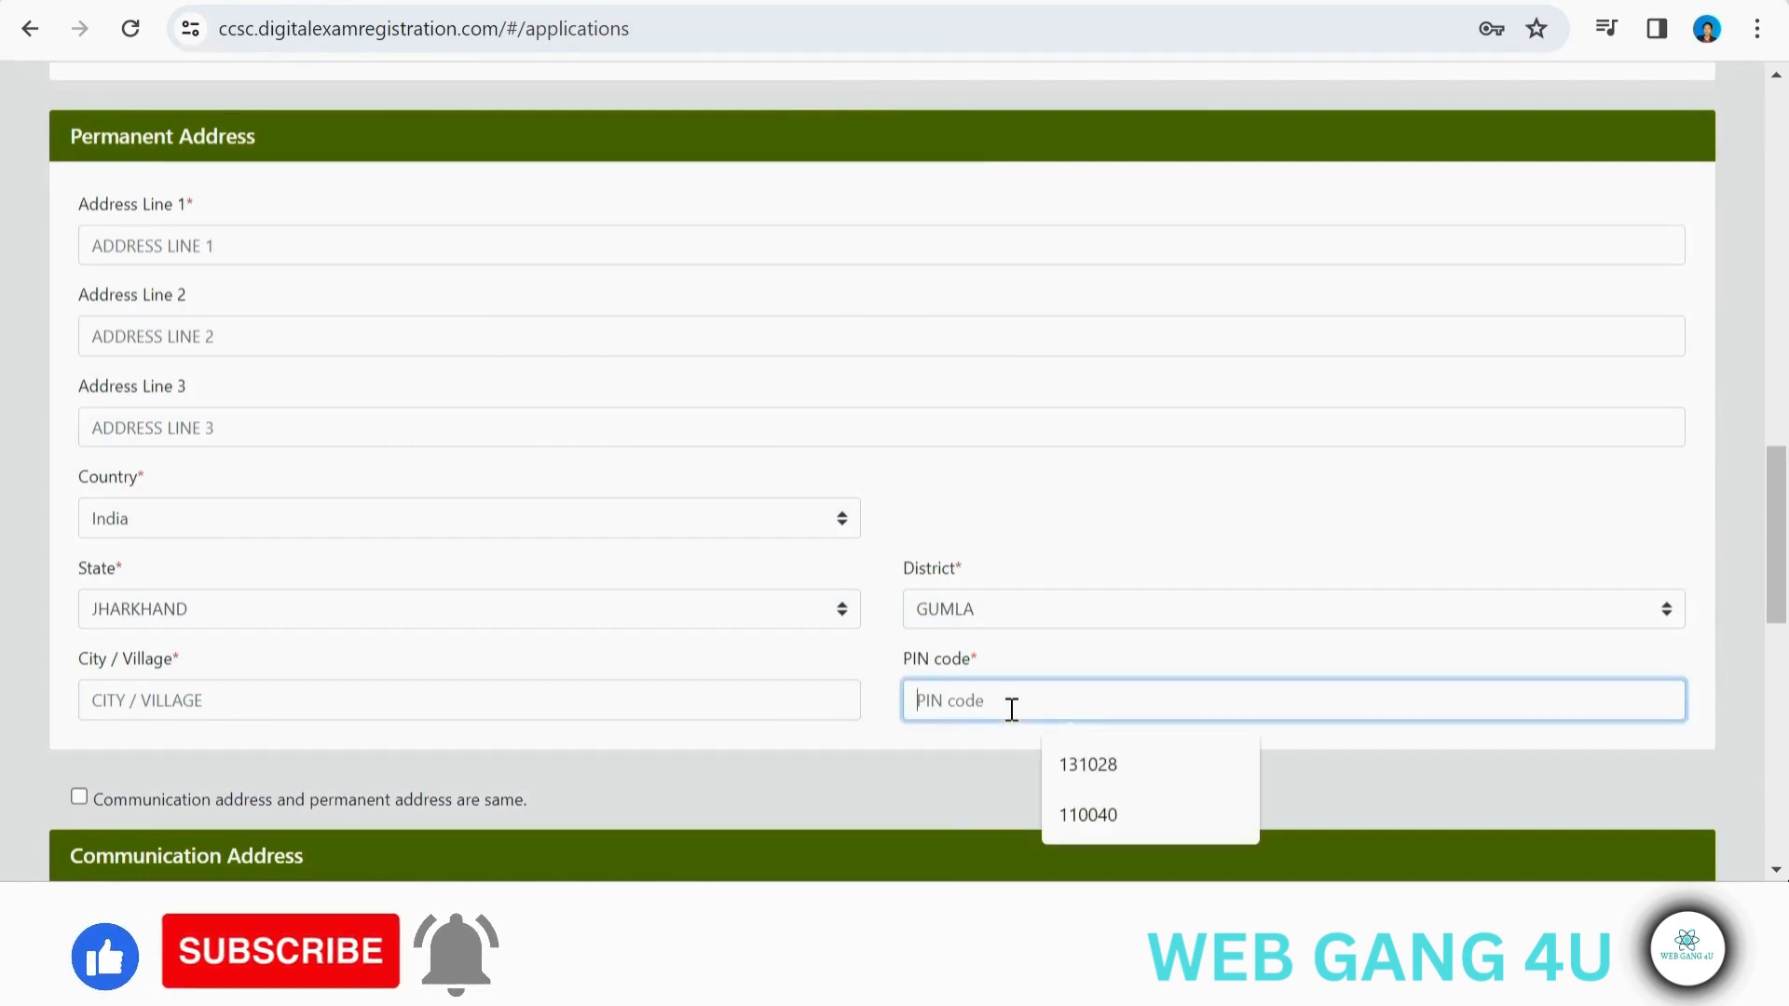
# Answer Yes to the sports reservation claim and view the follow-up questions about medals, national championships and world records
pyautogui.scroll(-4, 1010, 710)
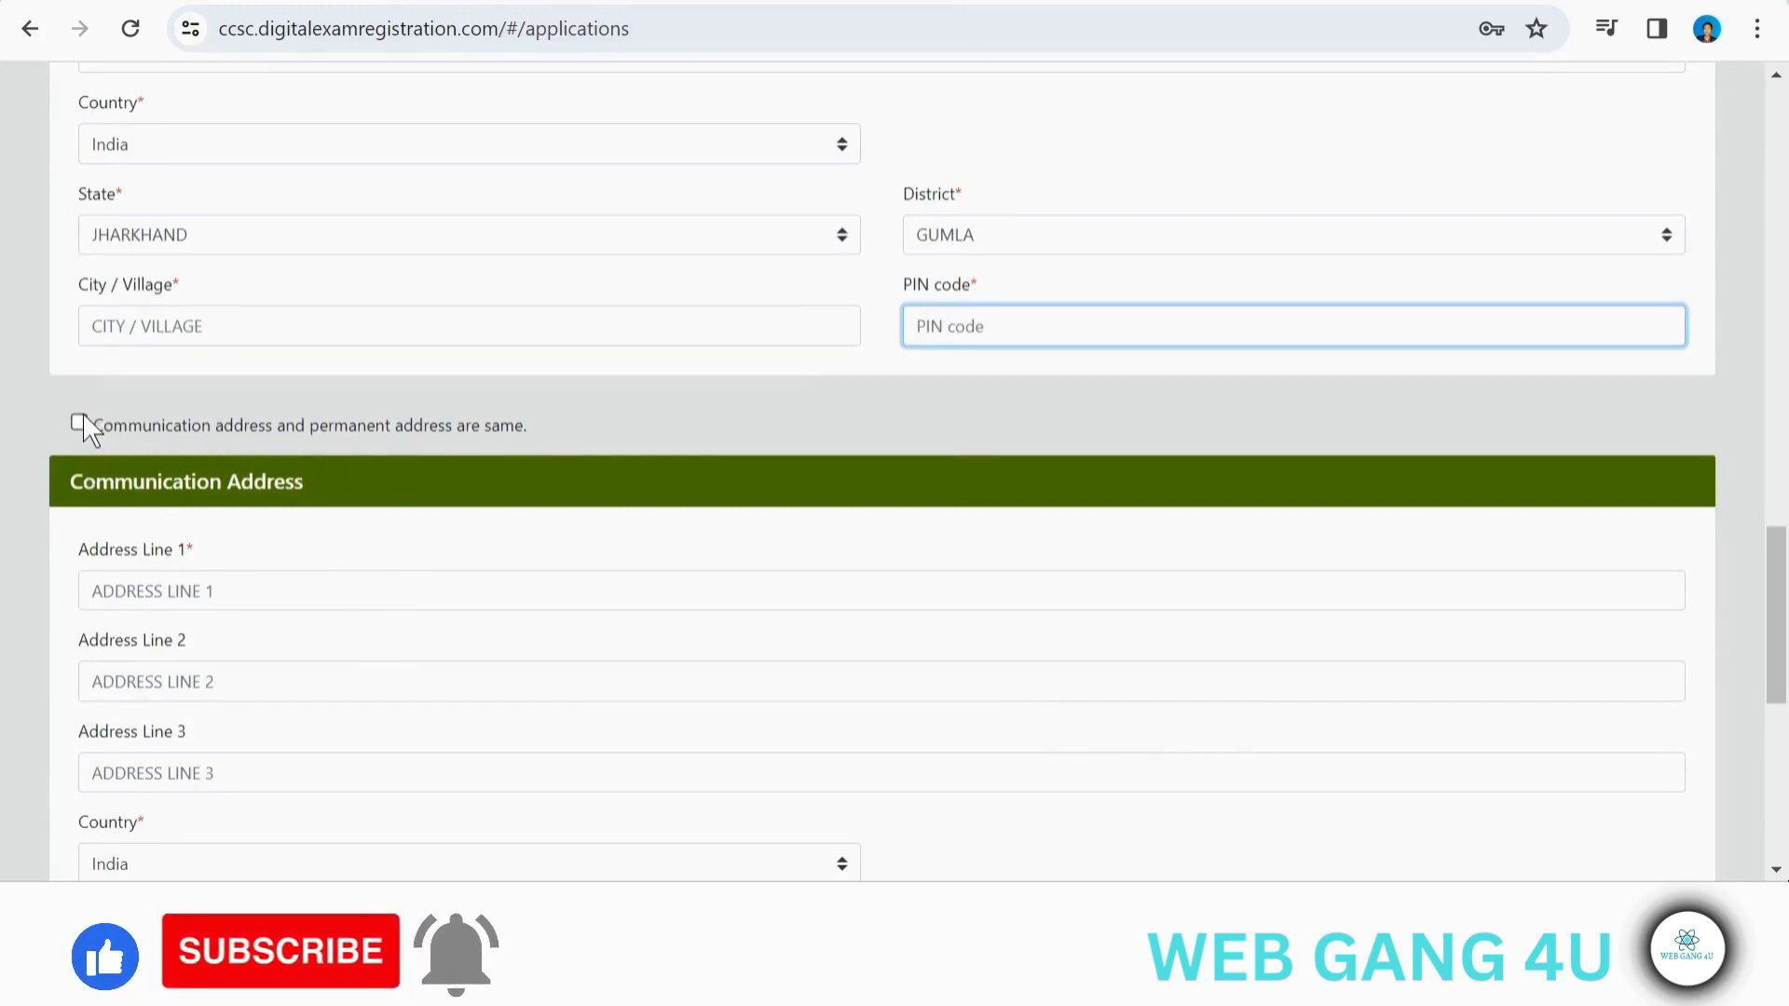
pyautogui.scroll(-6, 220, 559)
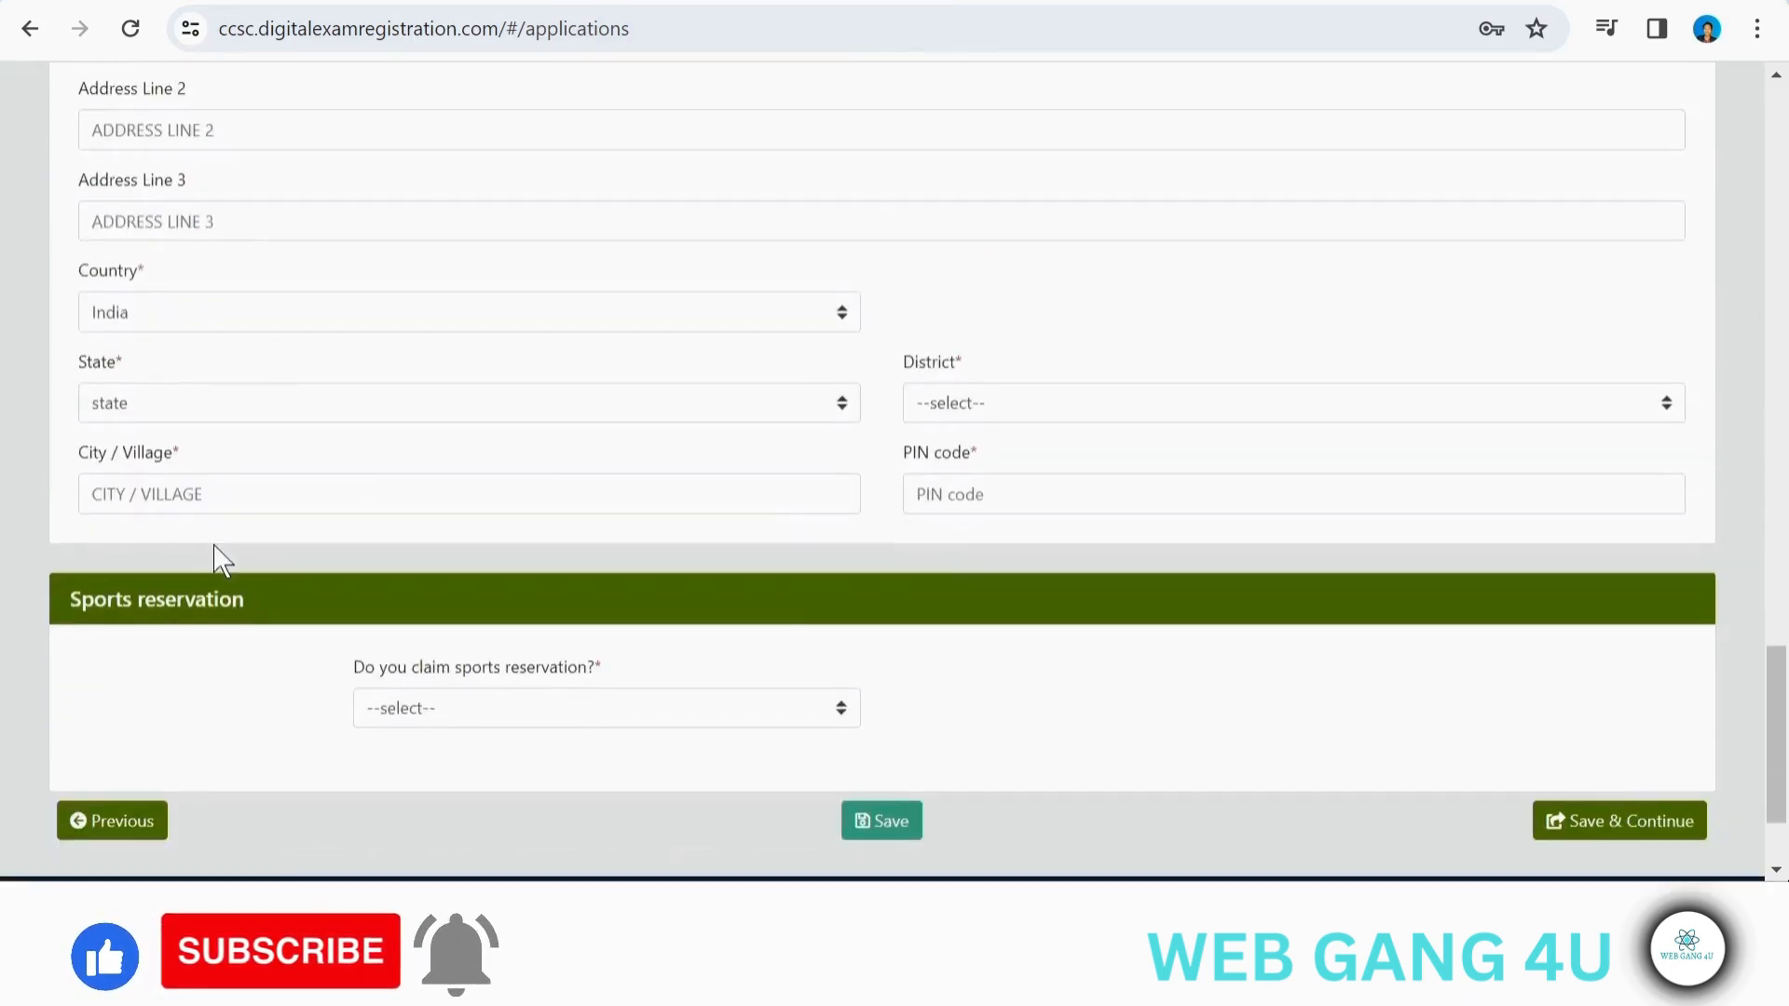
pyautogui.scroll(1, 126, 89)
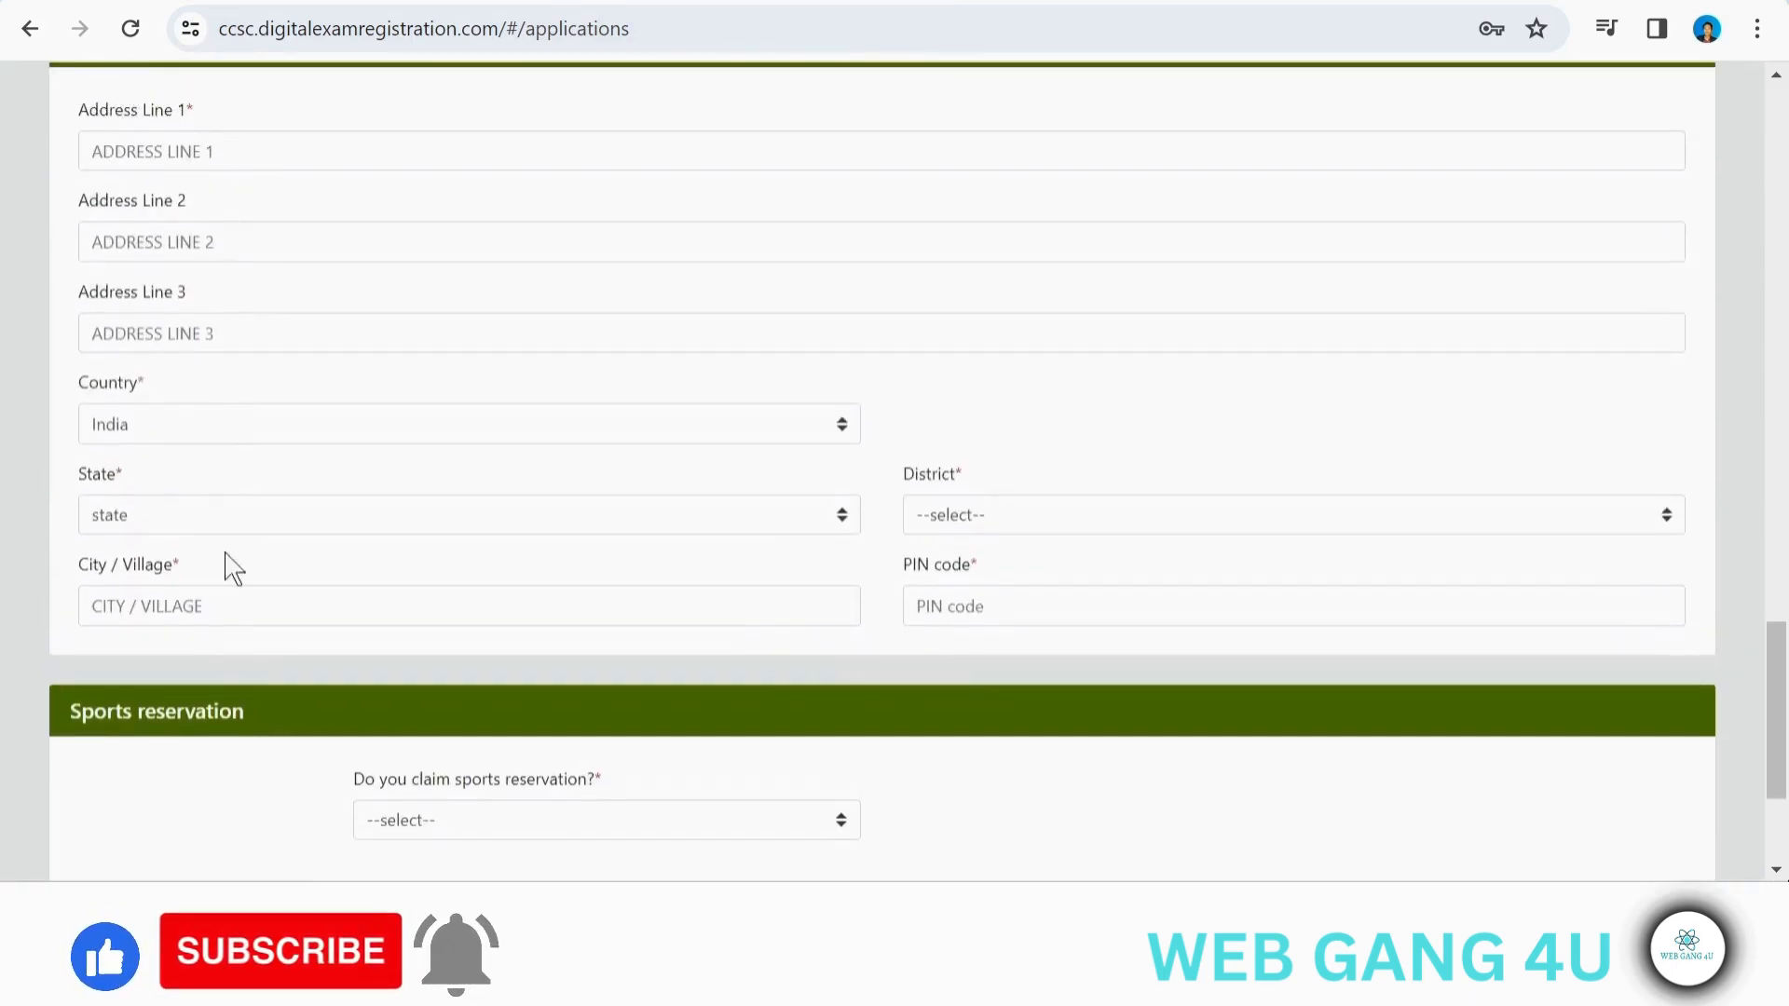
pyautogui.scroll(-3, 928, 590)
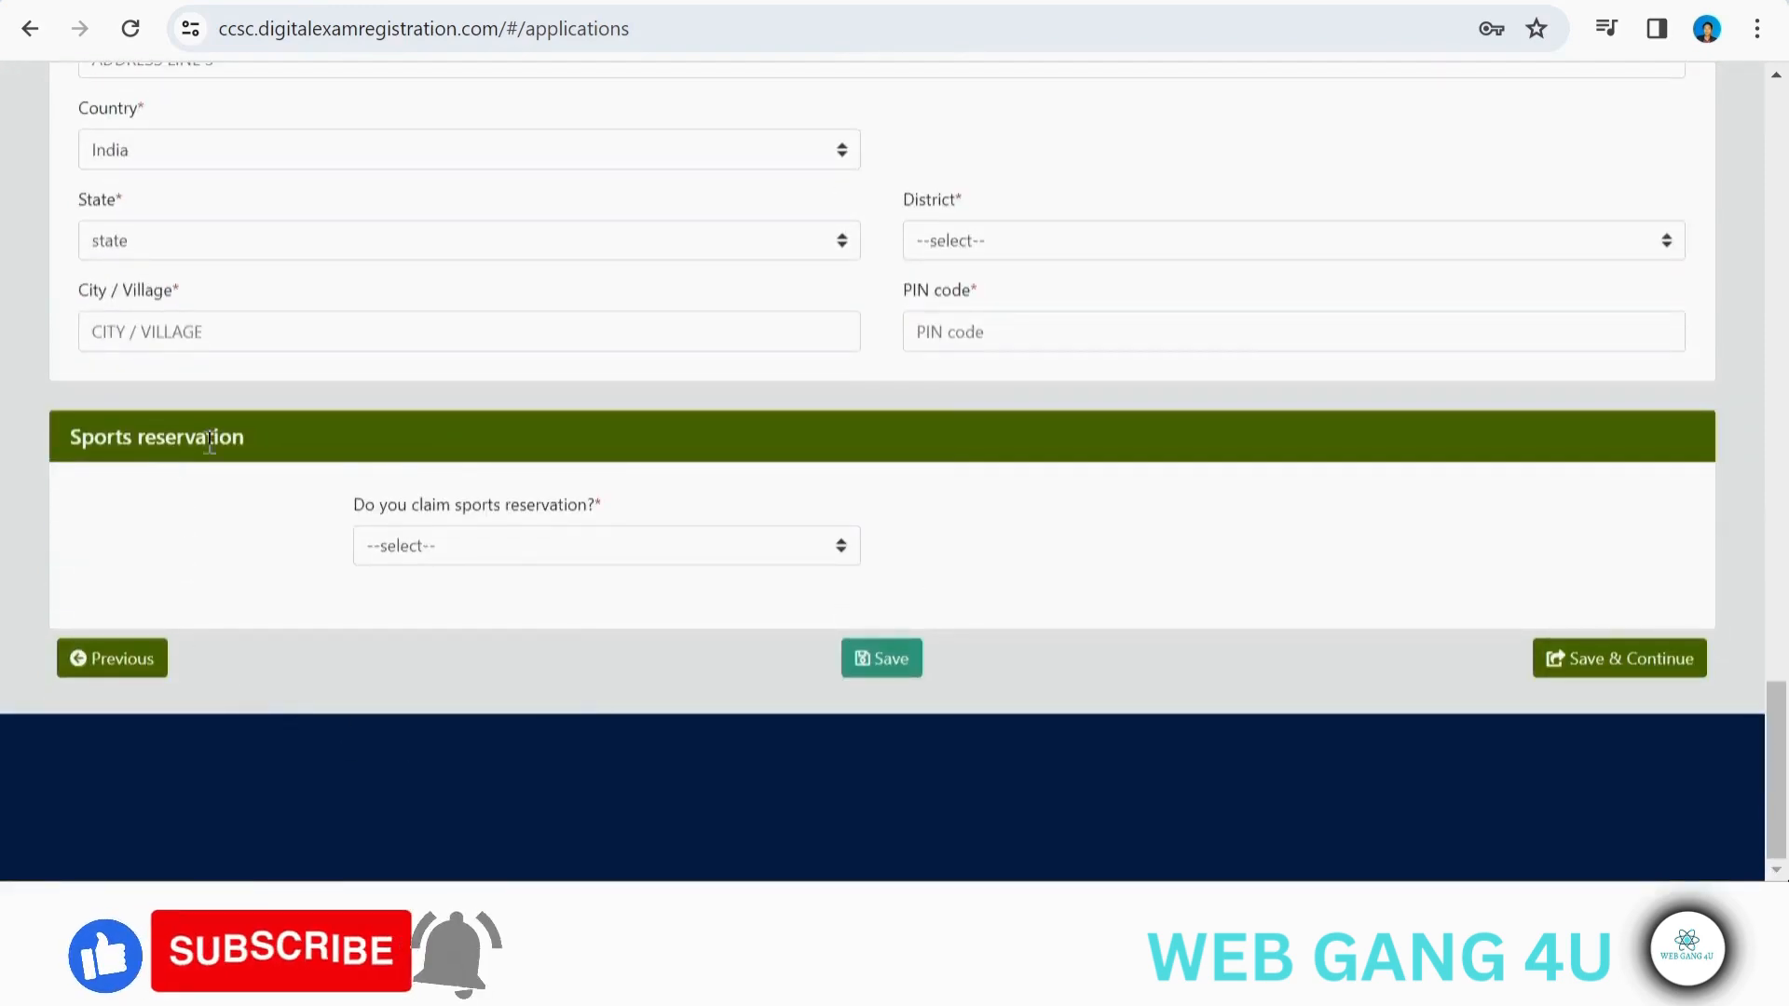
pyautogui.click(576, 555)
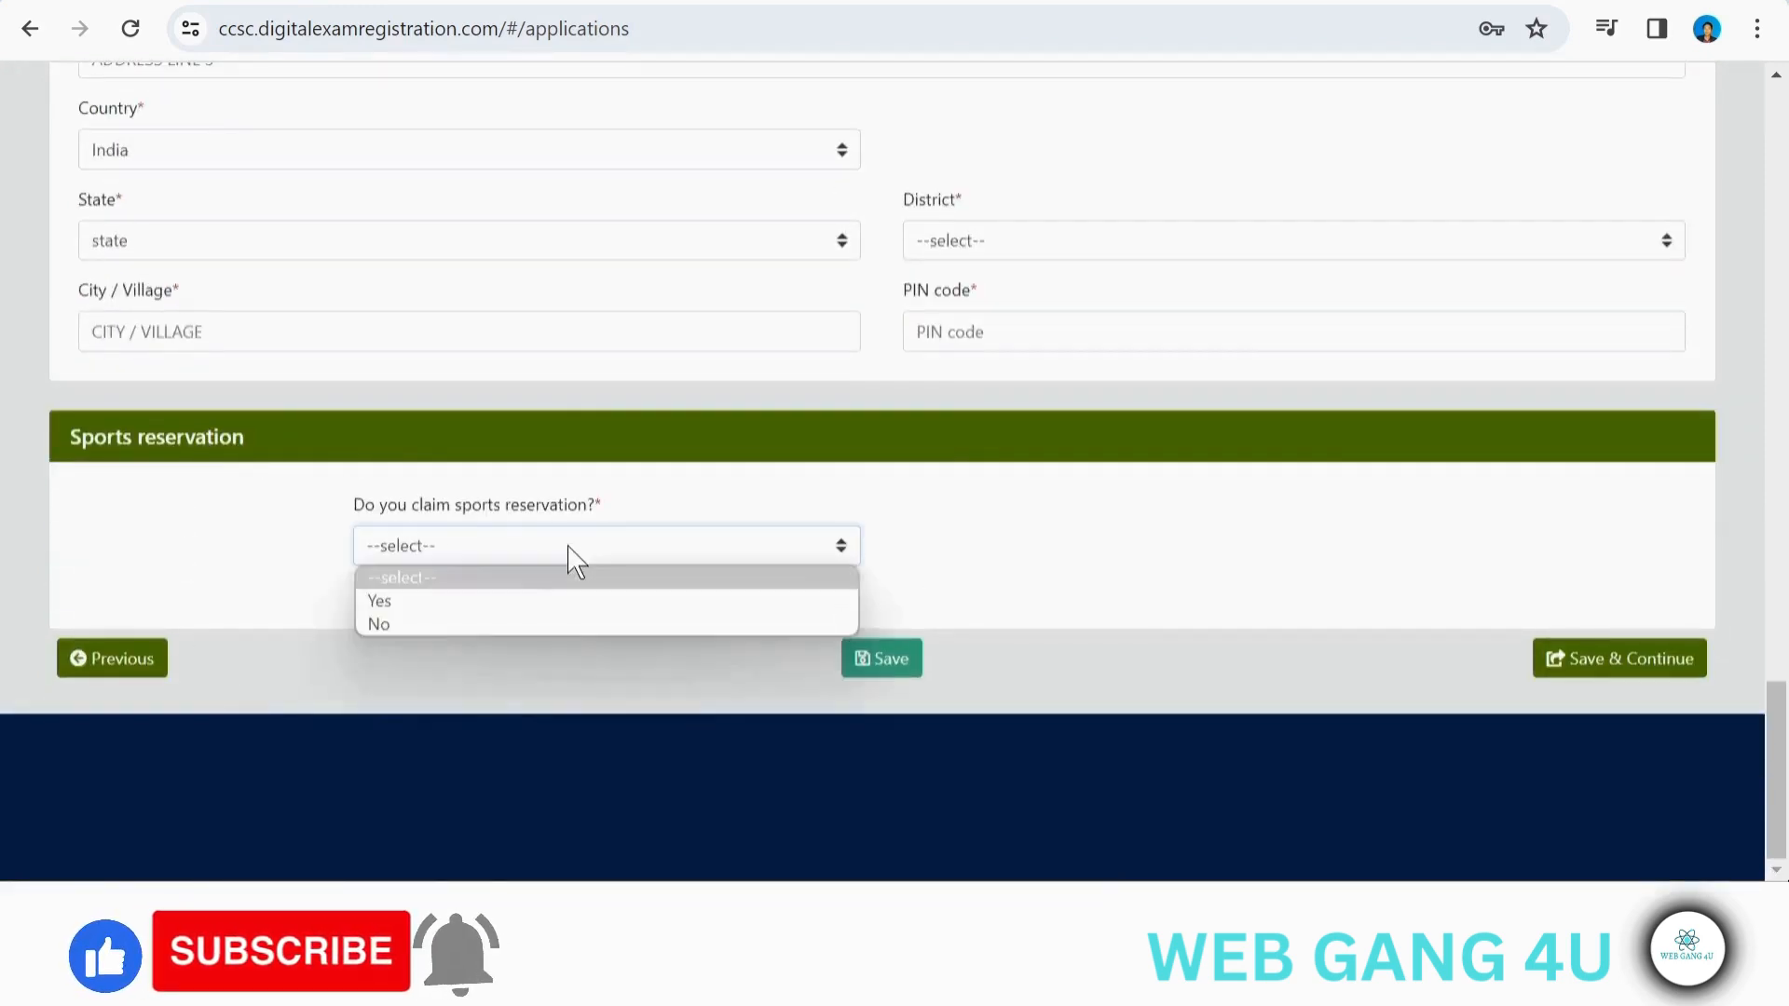
pyautogui.click(469, 603)
pyautogui.scroll(-2, 578, 668)
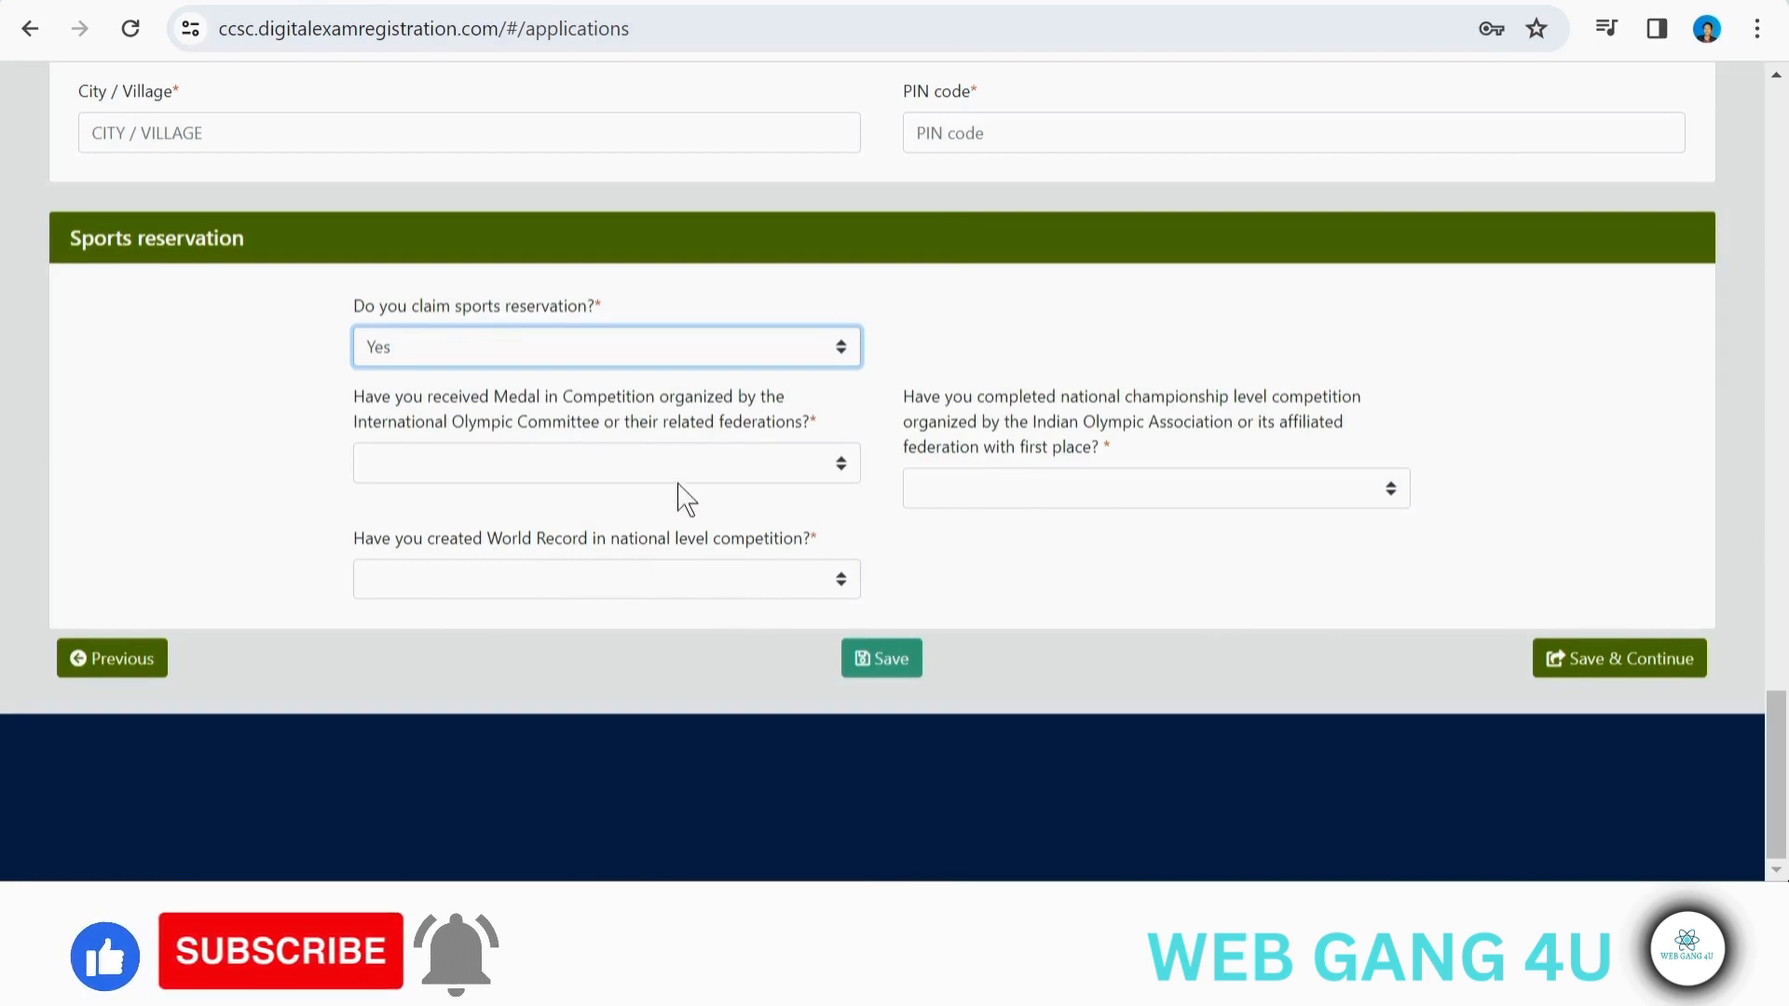
# Answer No to the sports reservation claim, then save the personal details and continue to the education details
pyautogui.click(541, 348)
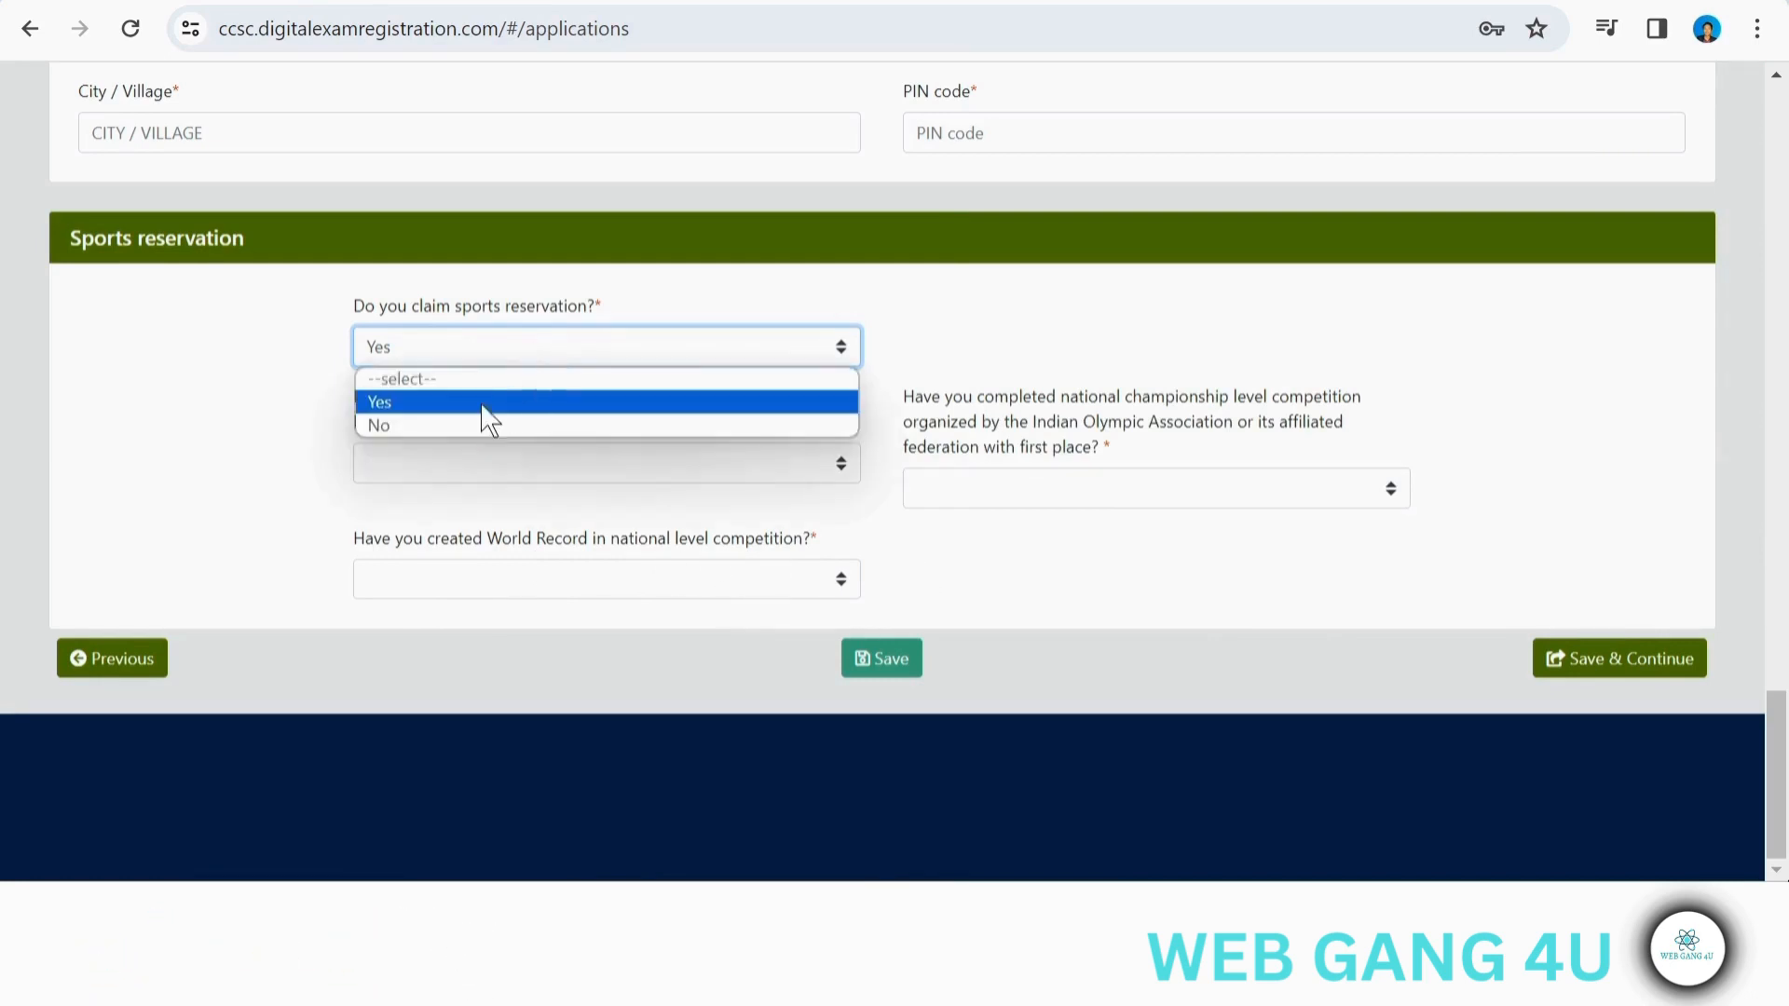
pyautogui.click(465, 425)
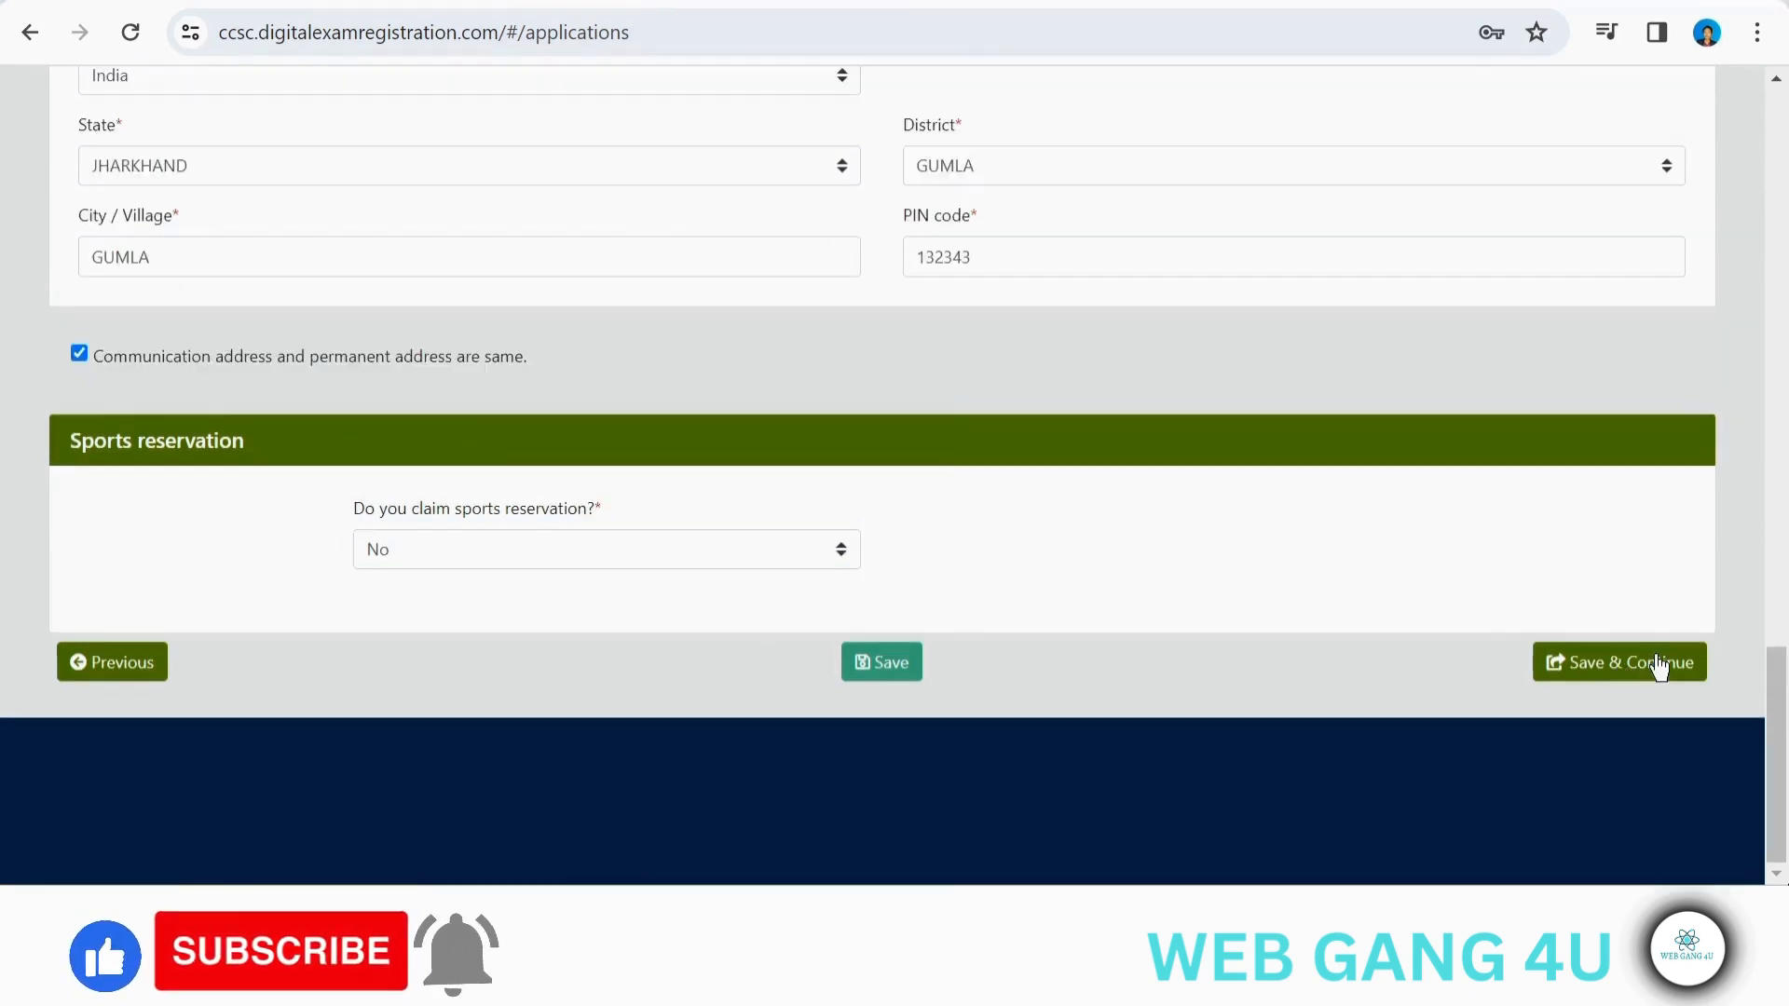
pyautogui.click(1658, 663)
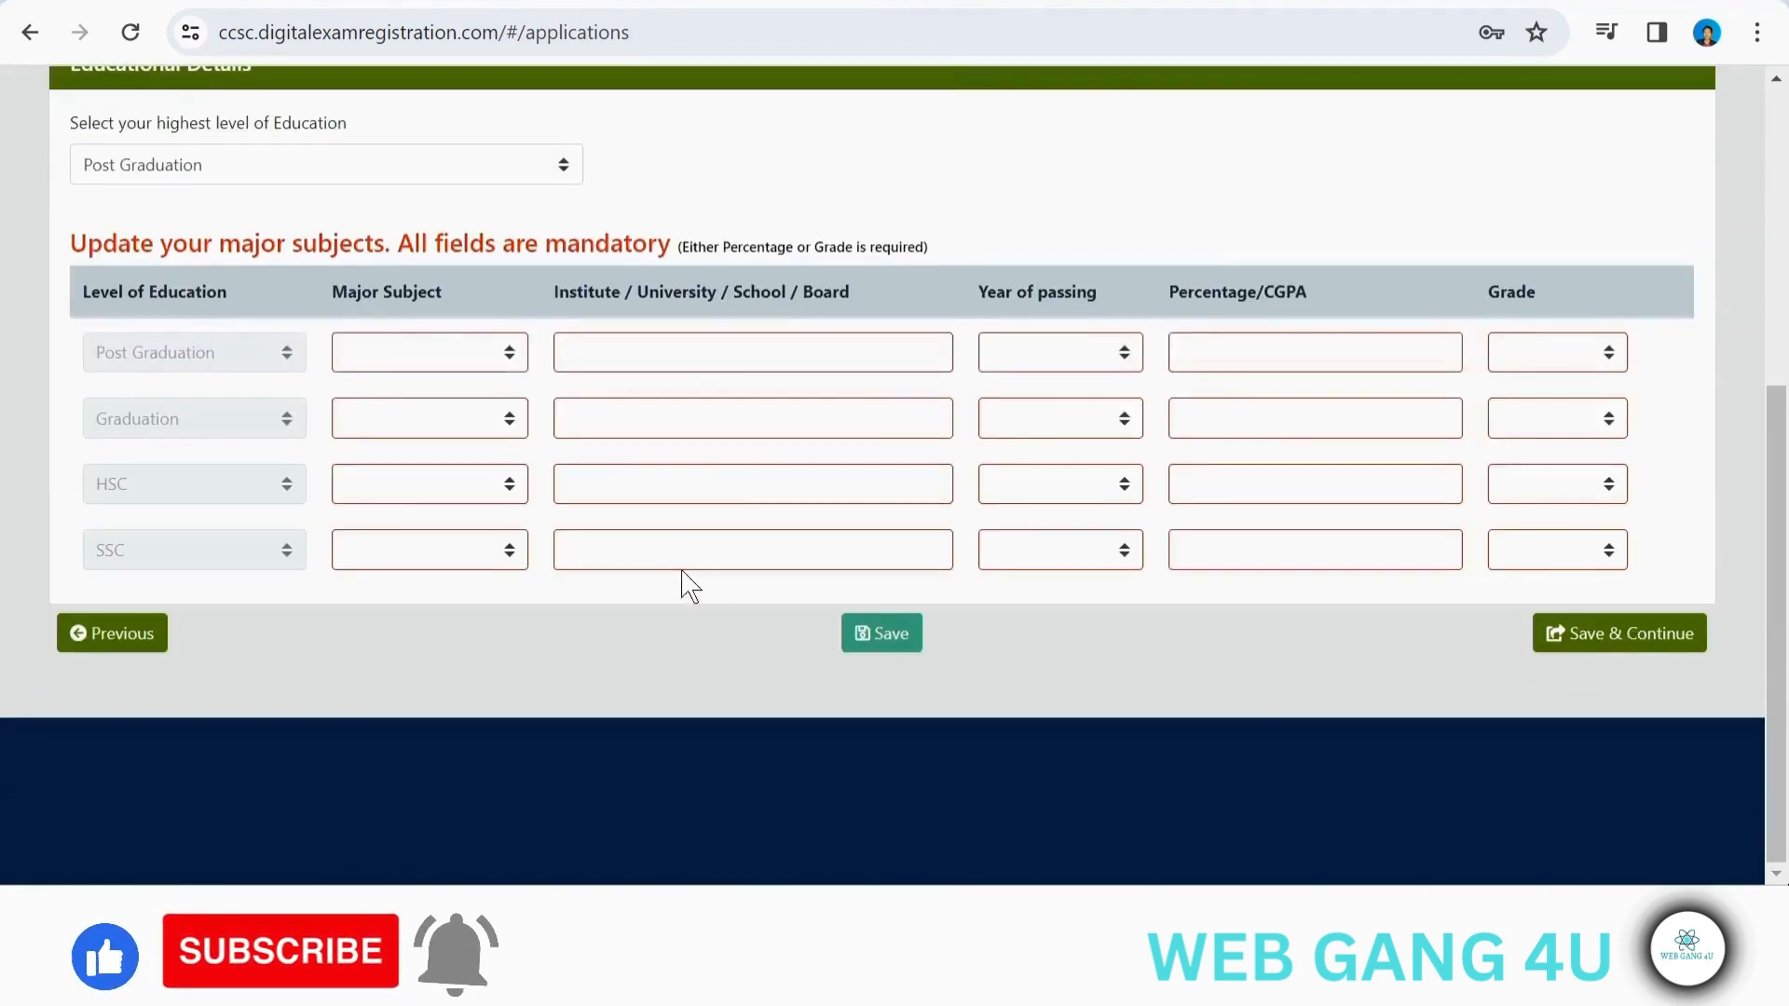
# Set the highest level of education to Graduation
pyautogui.scroll(4, 846, 405)
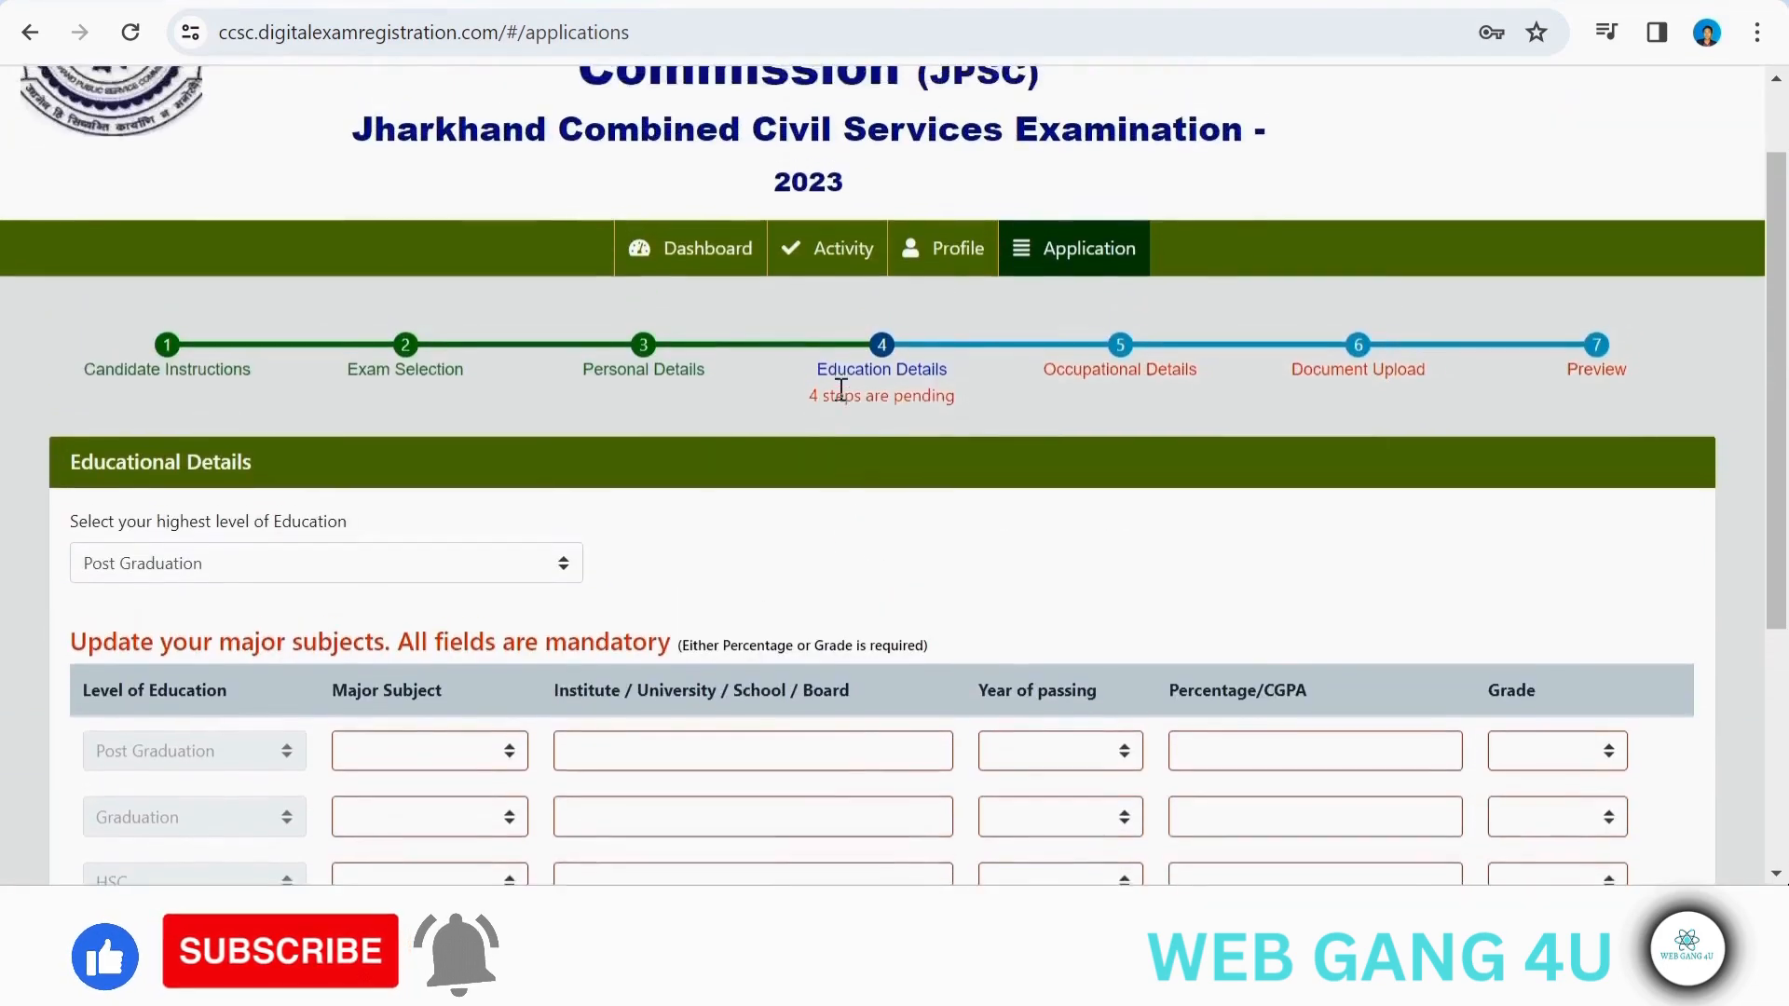
pyautogui.scroll(-2, 845, 405)
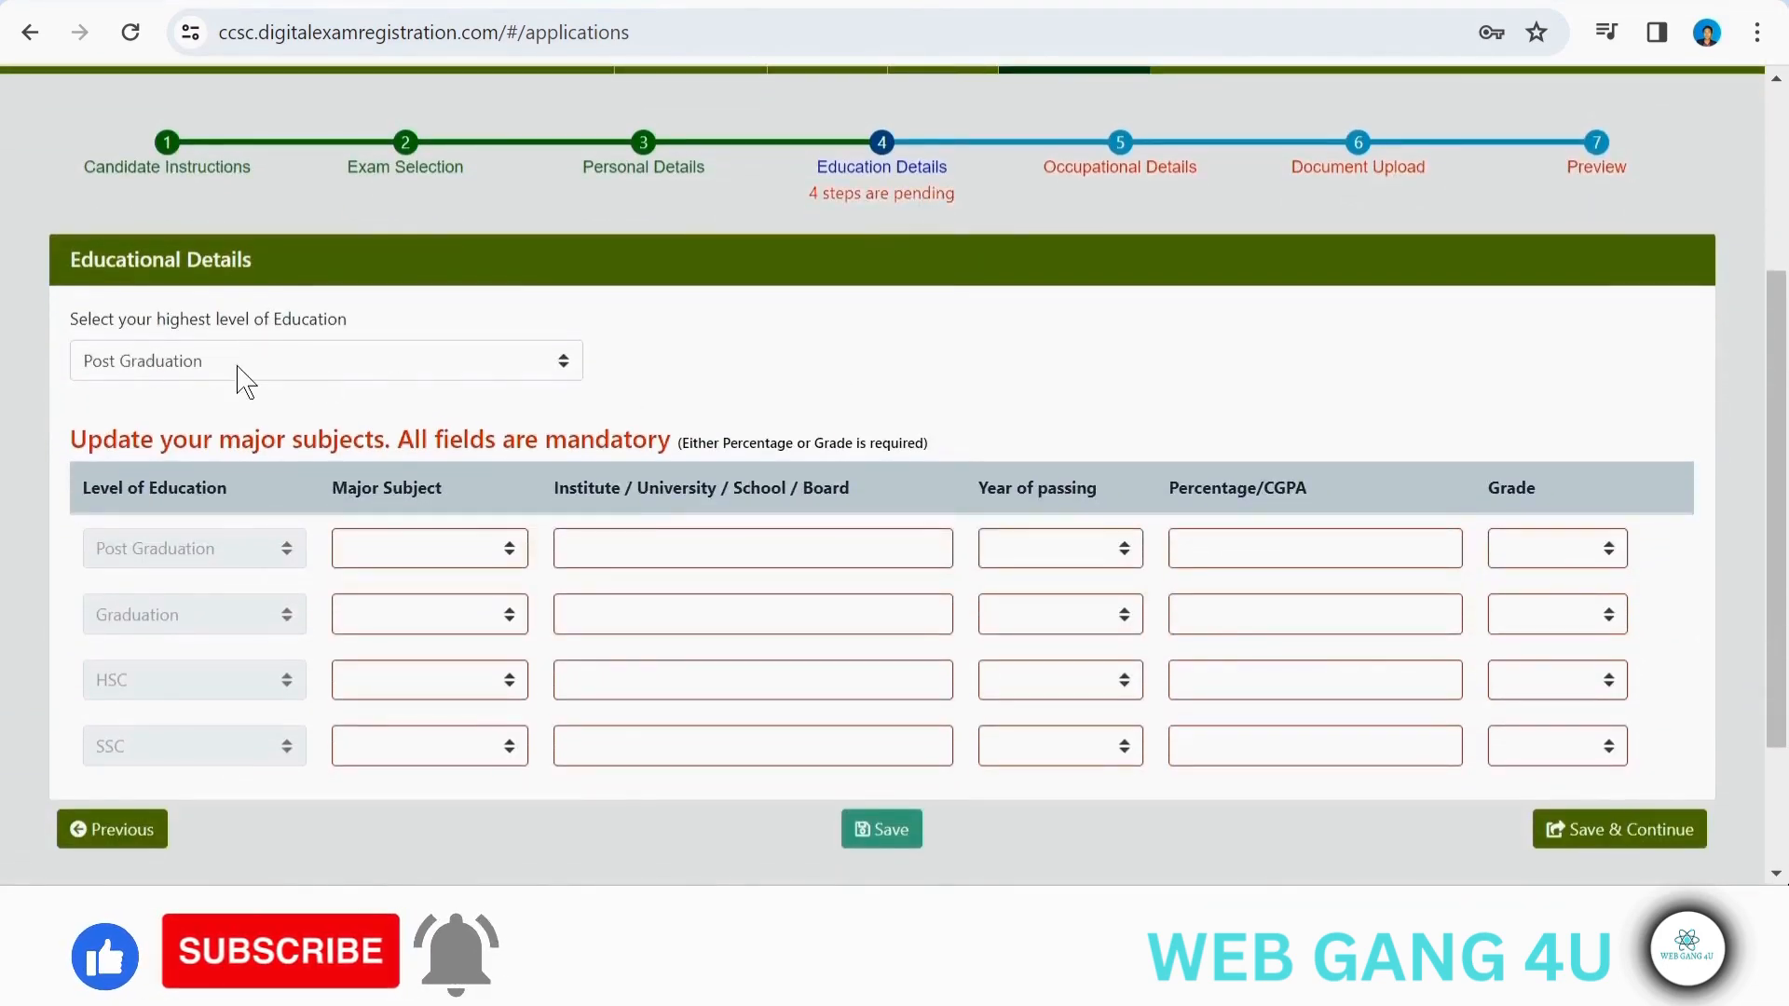
pyautogui.click(238, 365)
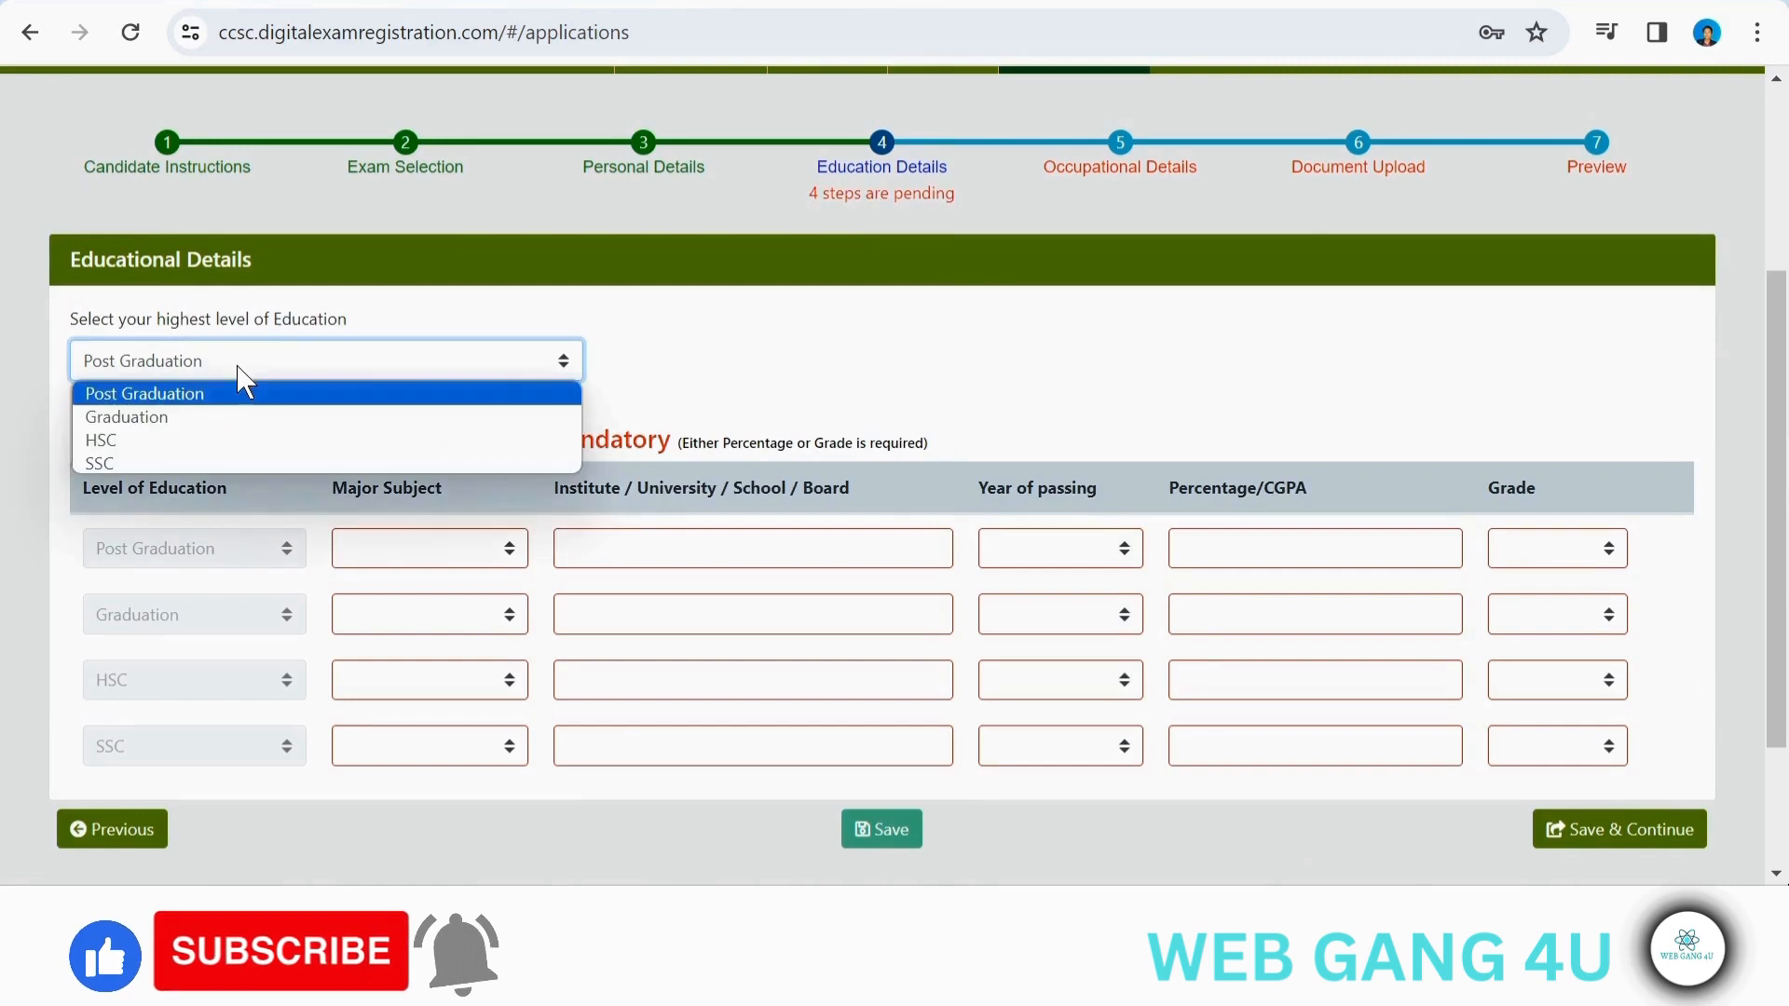
pyautogui.click(280, 418)
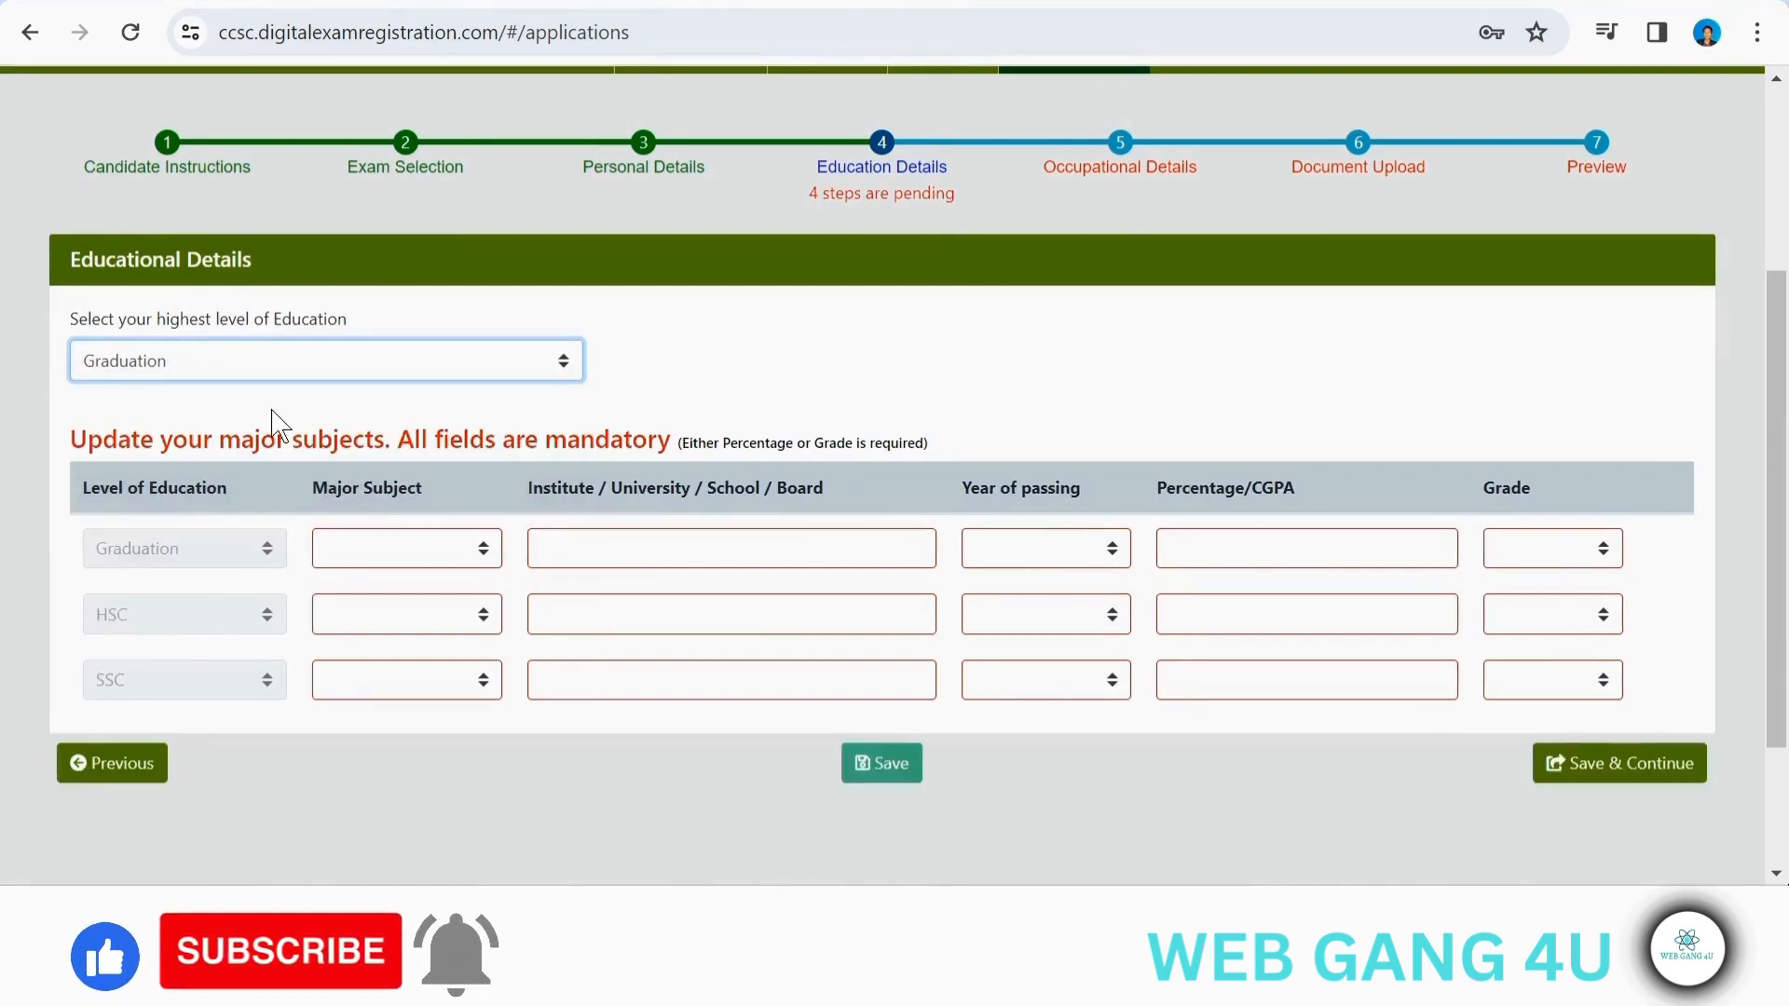
pyautogui.scroll(-1, 280, 426)
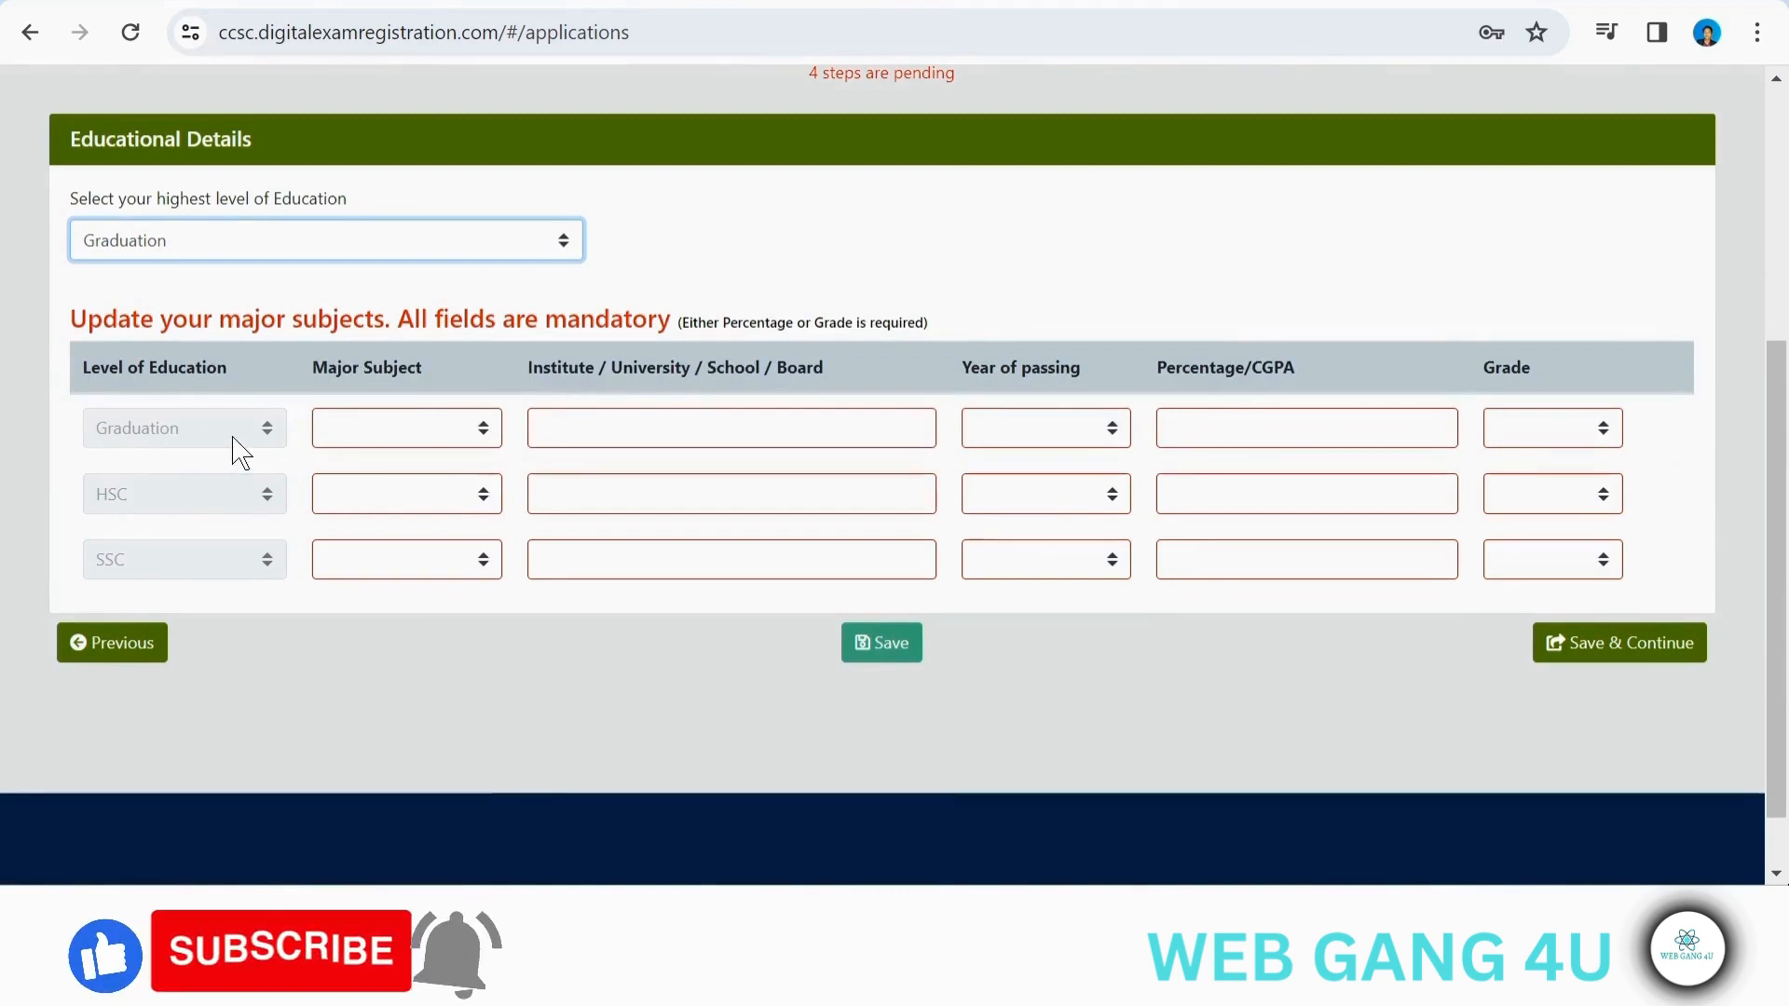
pyautogui.scroll(1, 234, 443)
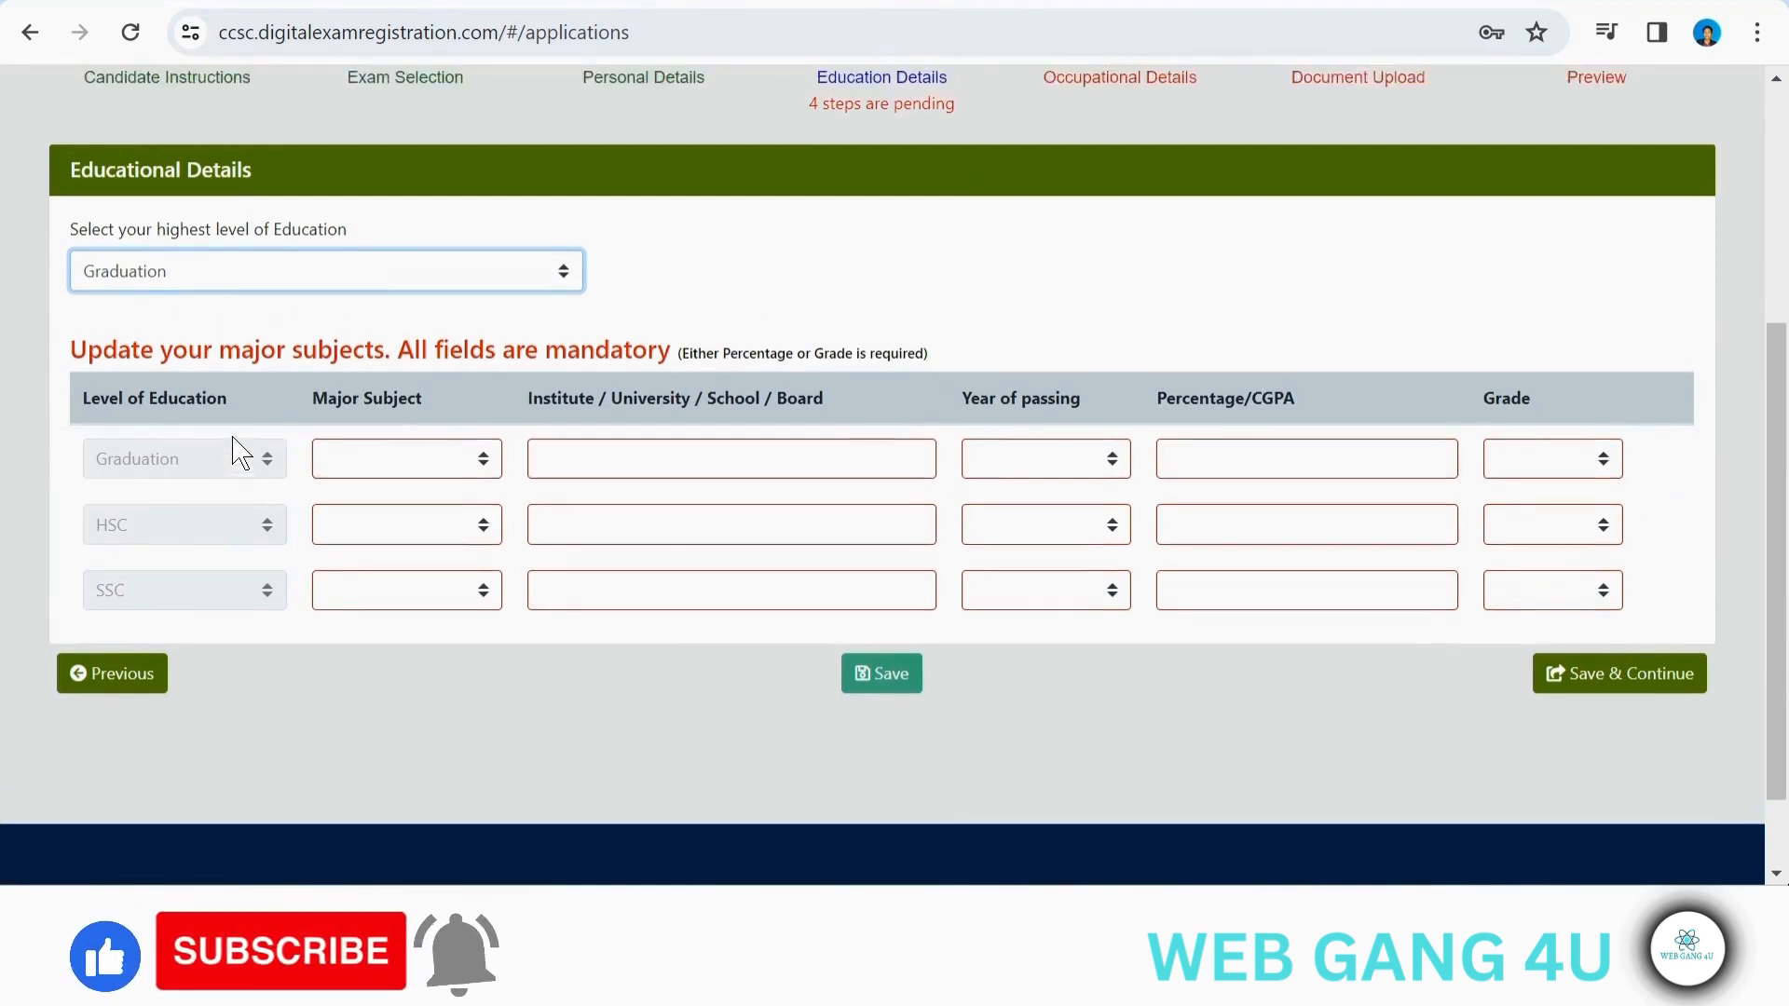
pyautogui.scroll(1, 237, 450)
pyautogui.scroll(-1, 239, 447)
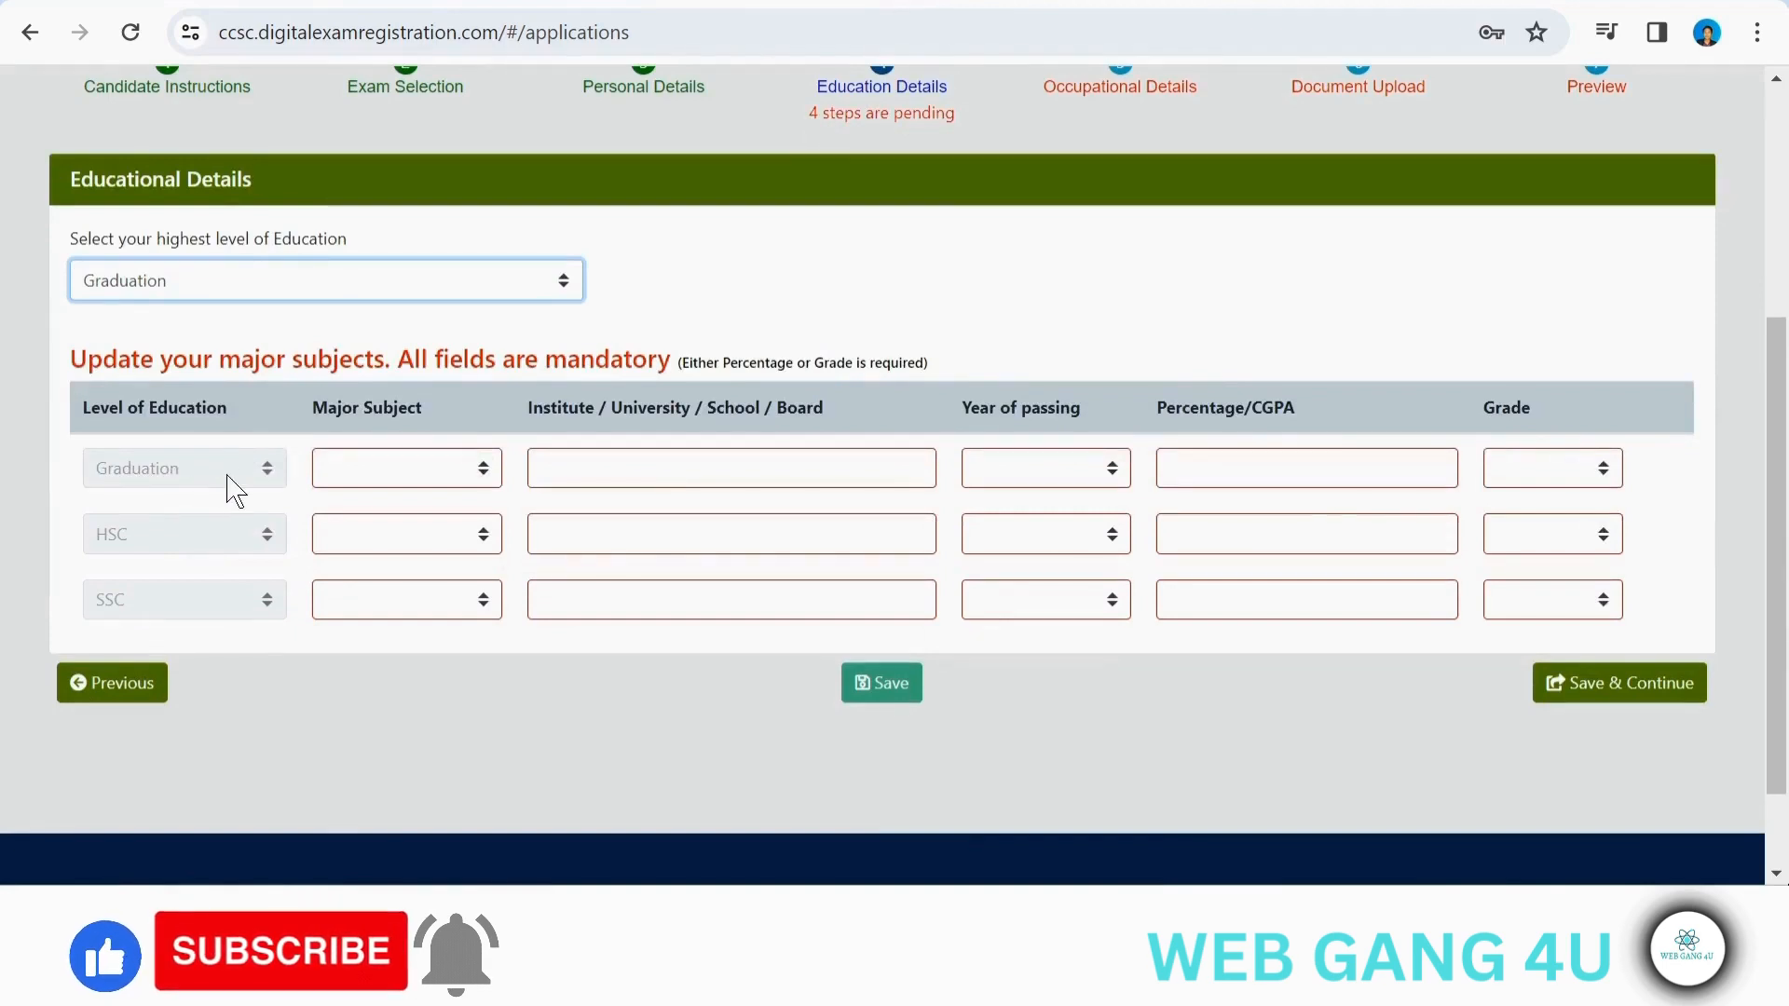
pyautogui.click(226, 476)
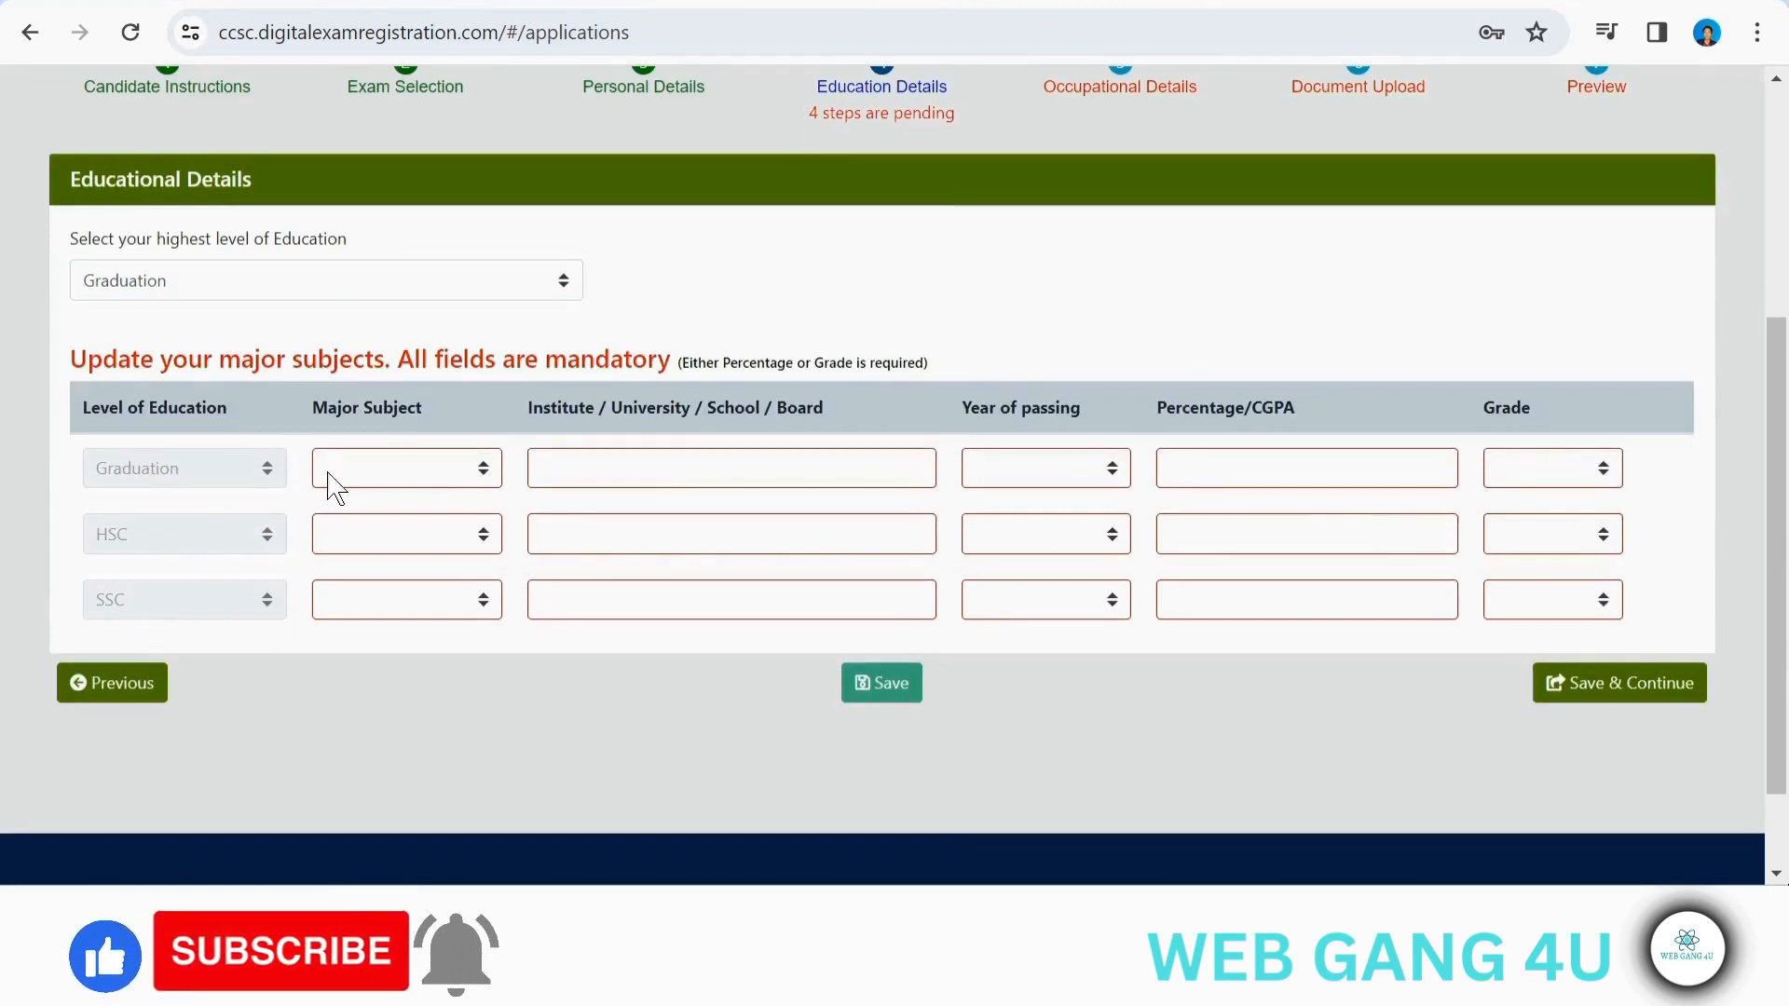
# Set the Graduation row's major subject to Science and its year of passing to 2022
pyautogui.click(371, 475)
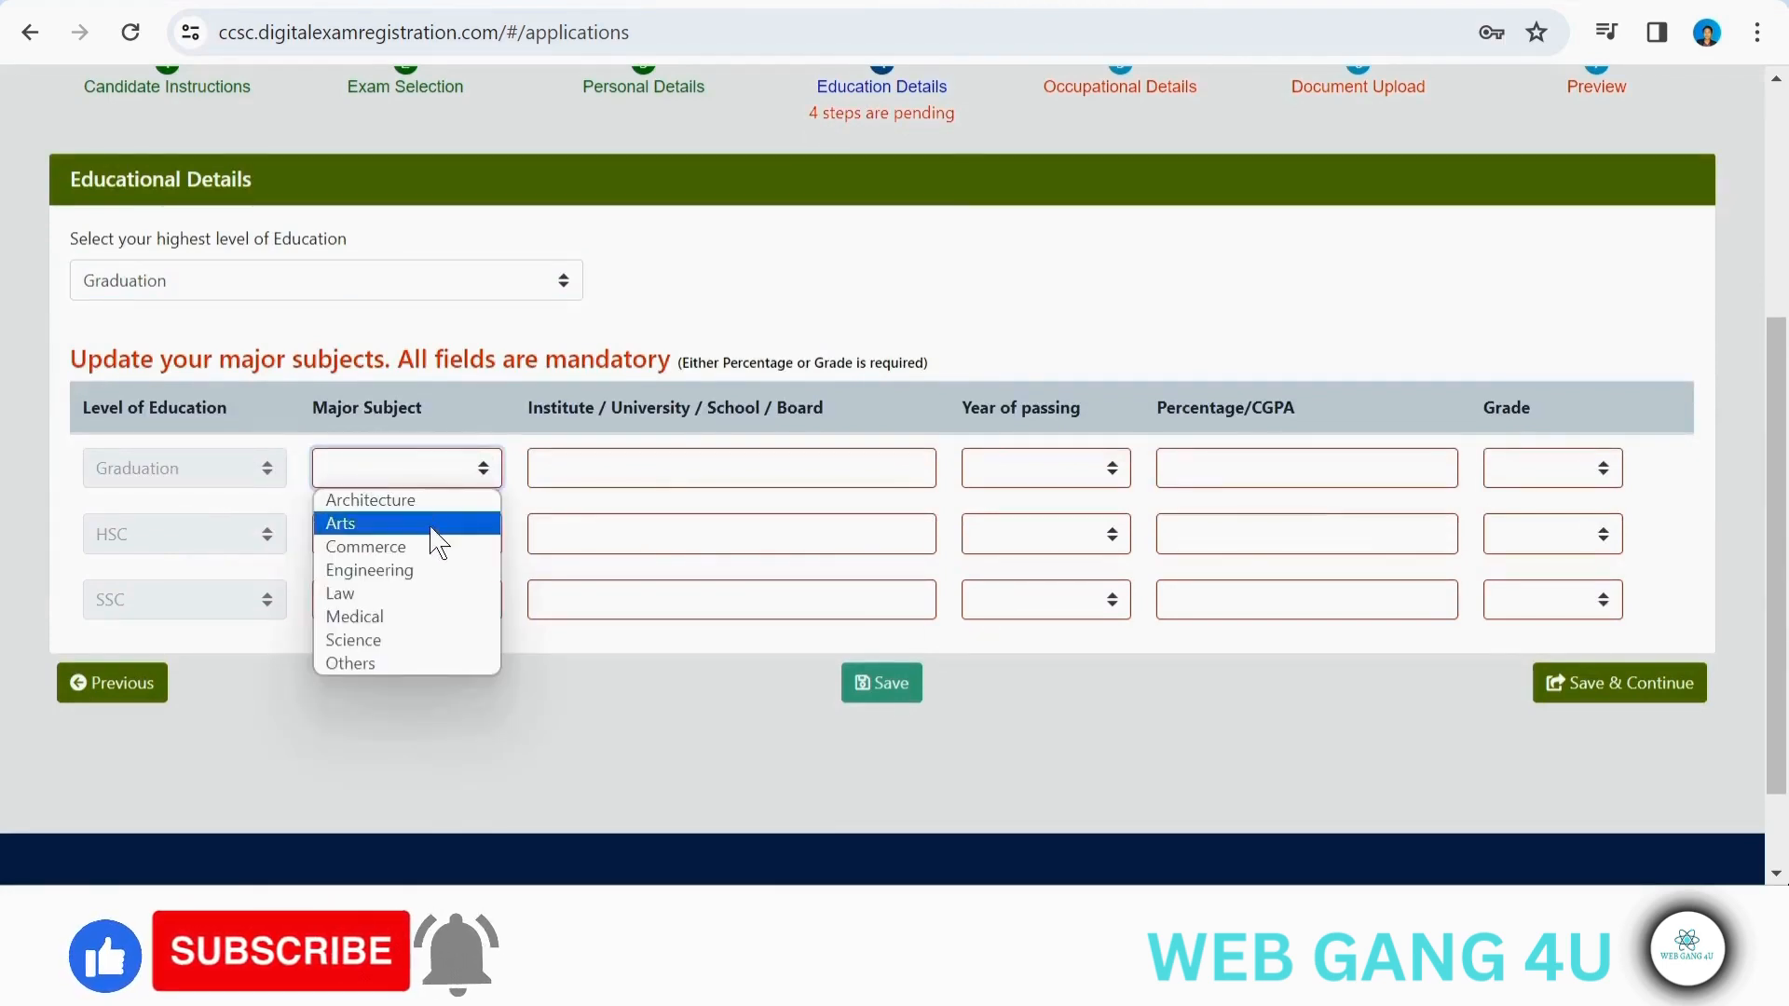
pyautogui.click(387, 640)
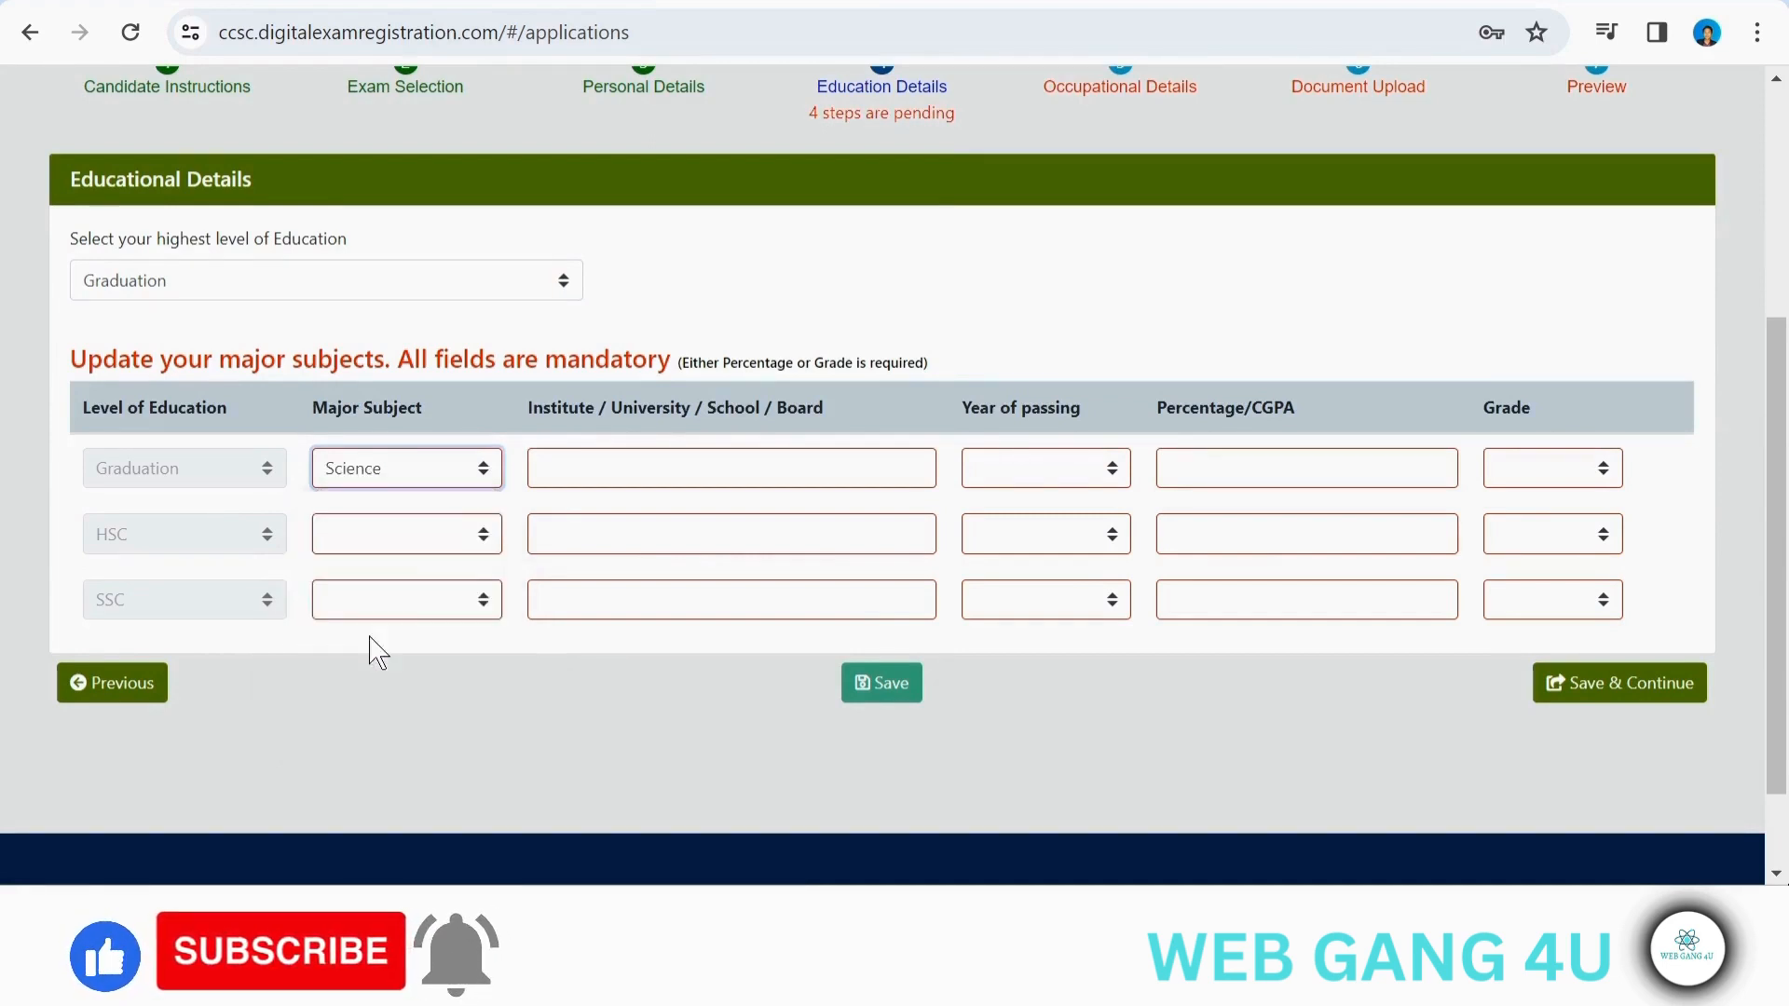
pyautogui.click(653, 472)
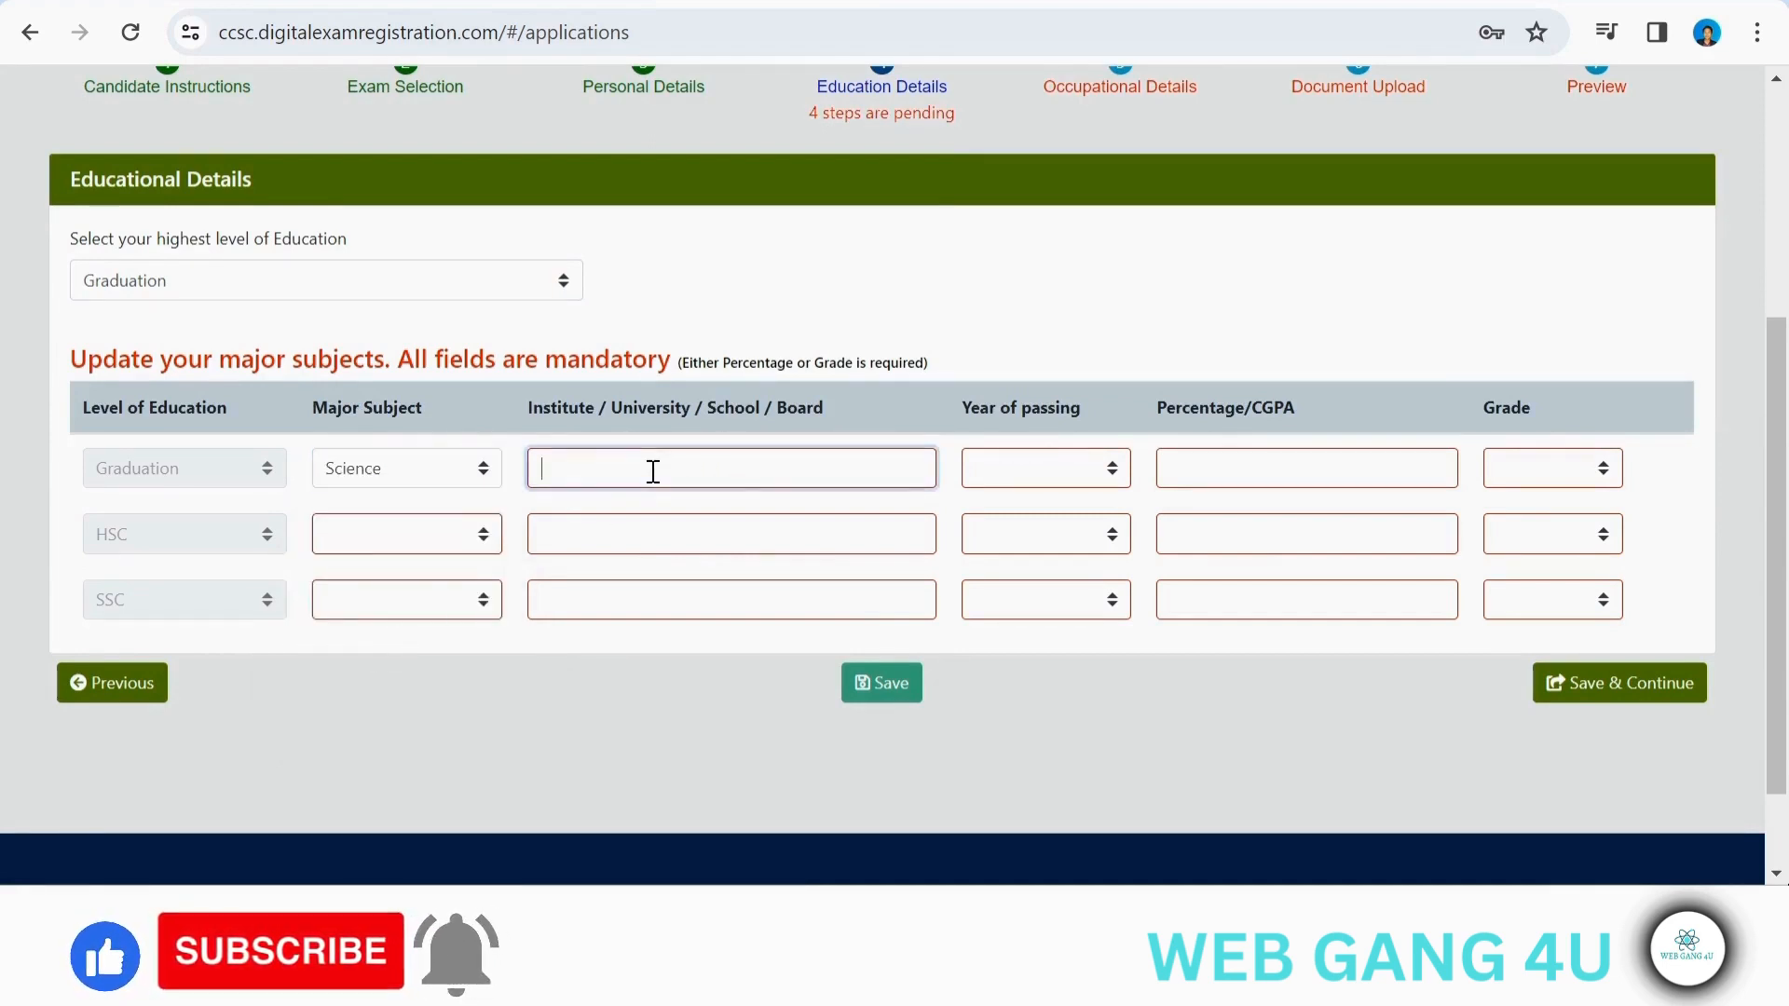
pyautogui.click(1028, 475)
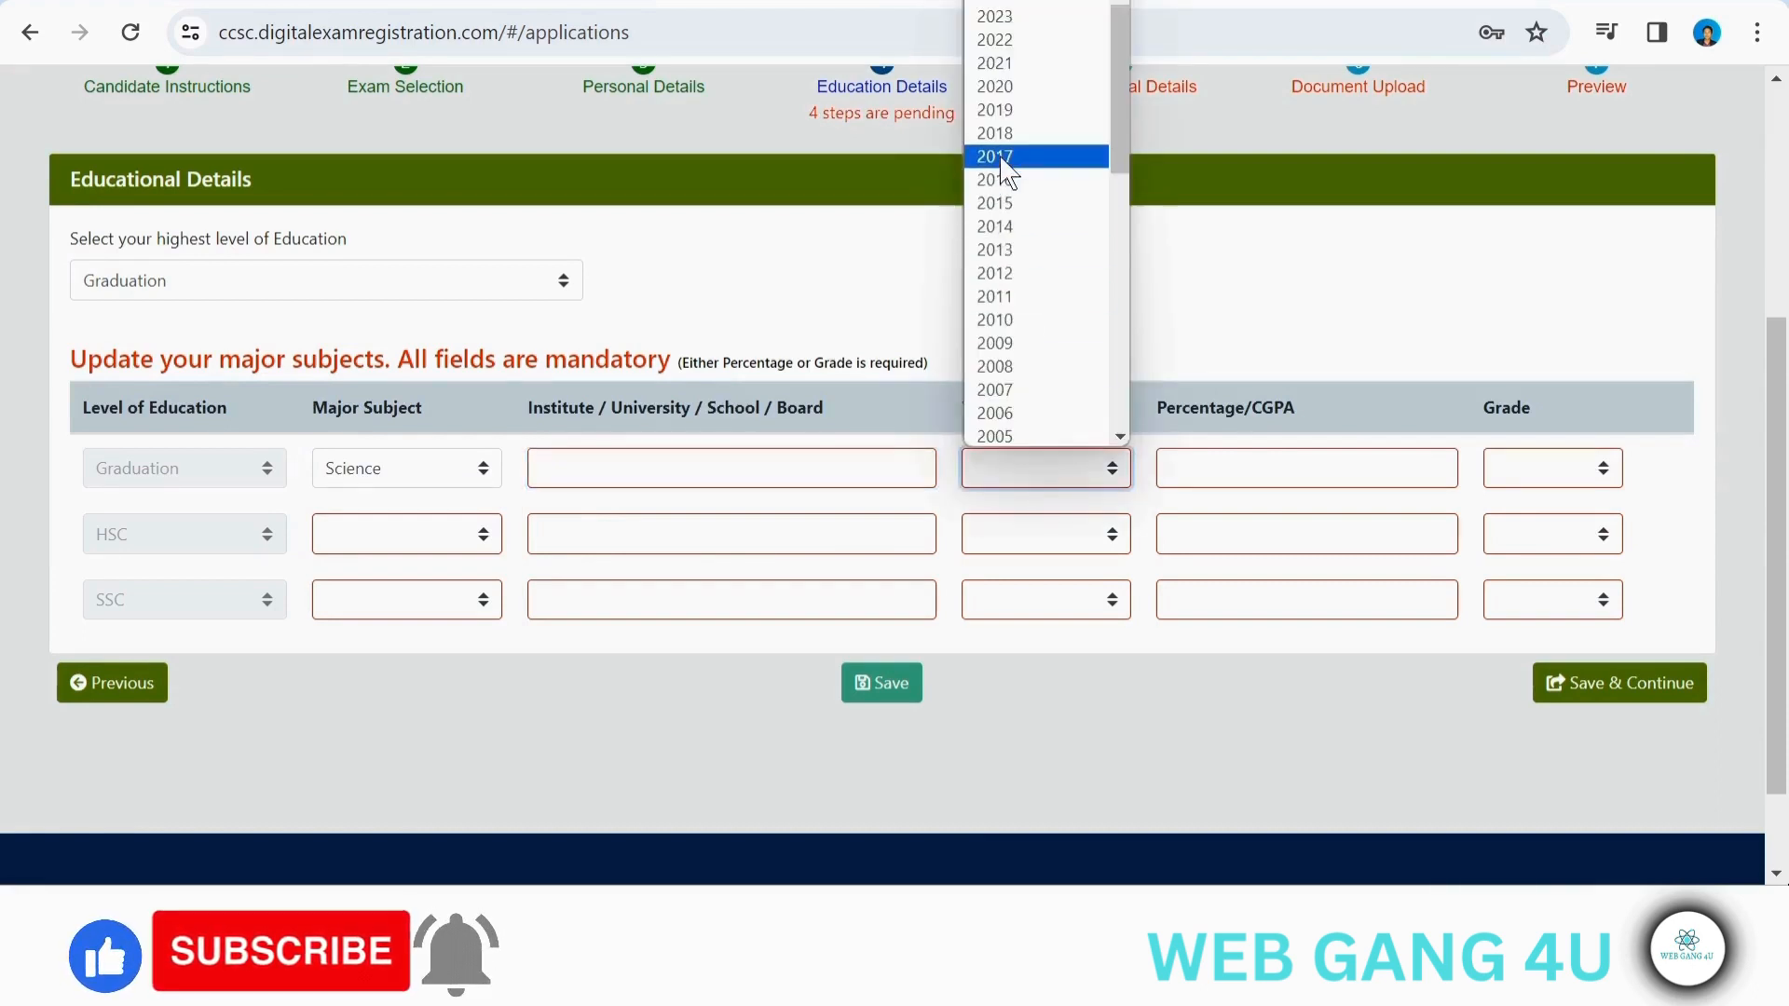
pyautogui.click(986, 50)
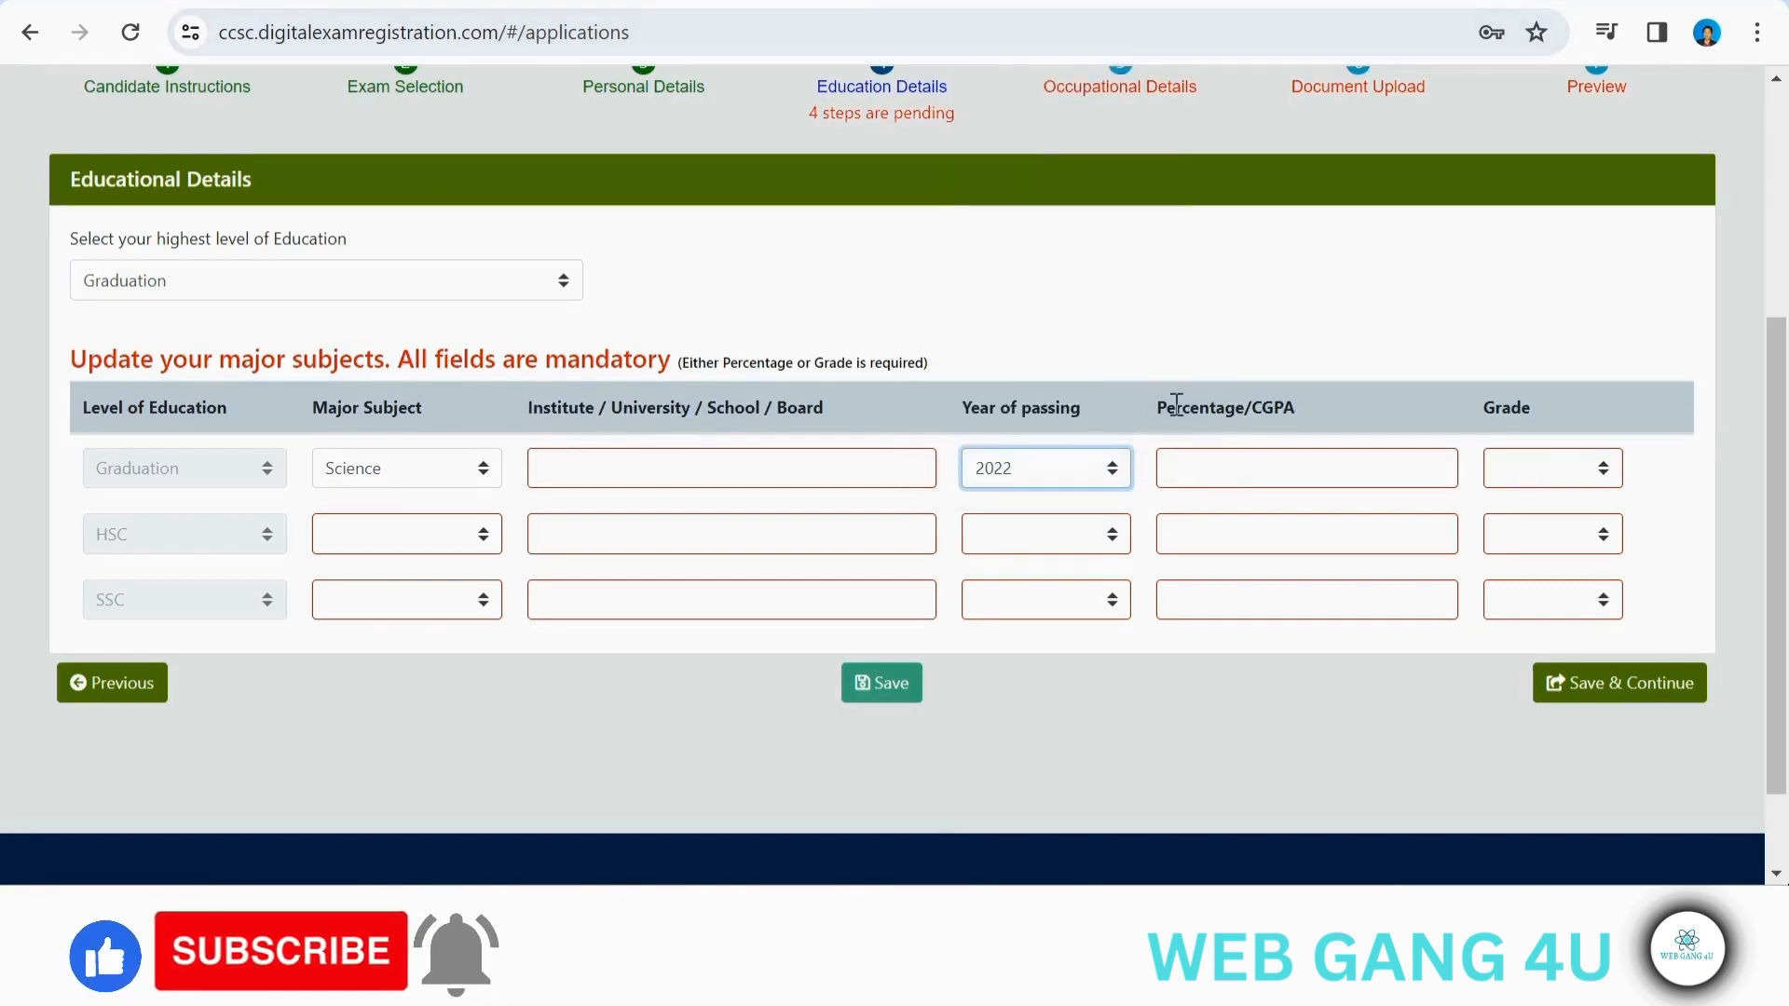
# Set the Graduation row's grade to B, leaving its percentage field empty
pyautogui.click(1223, 470)
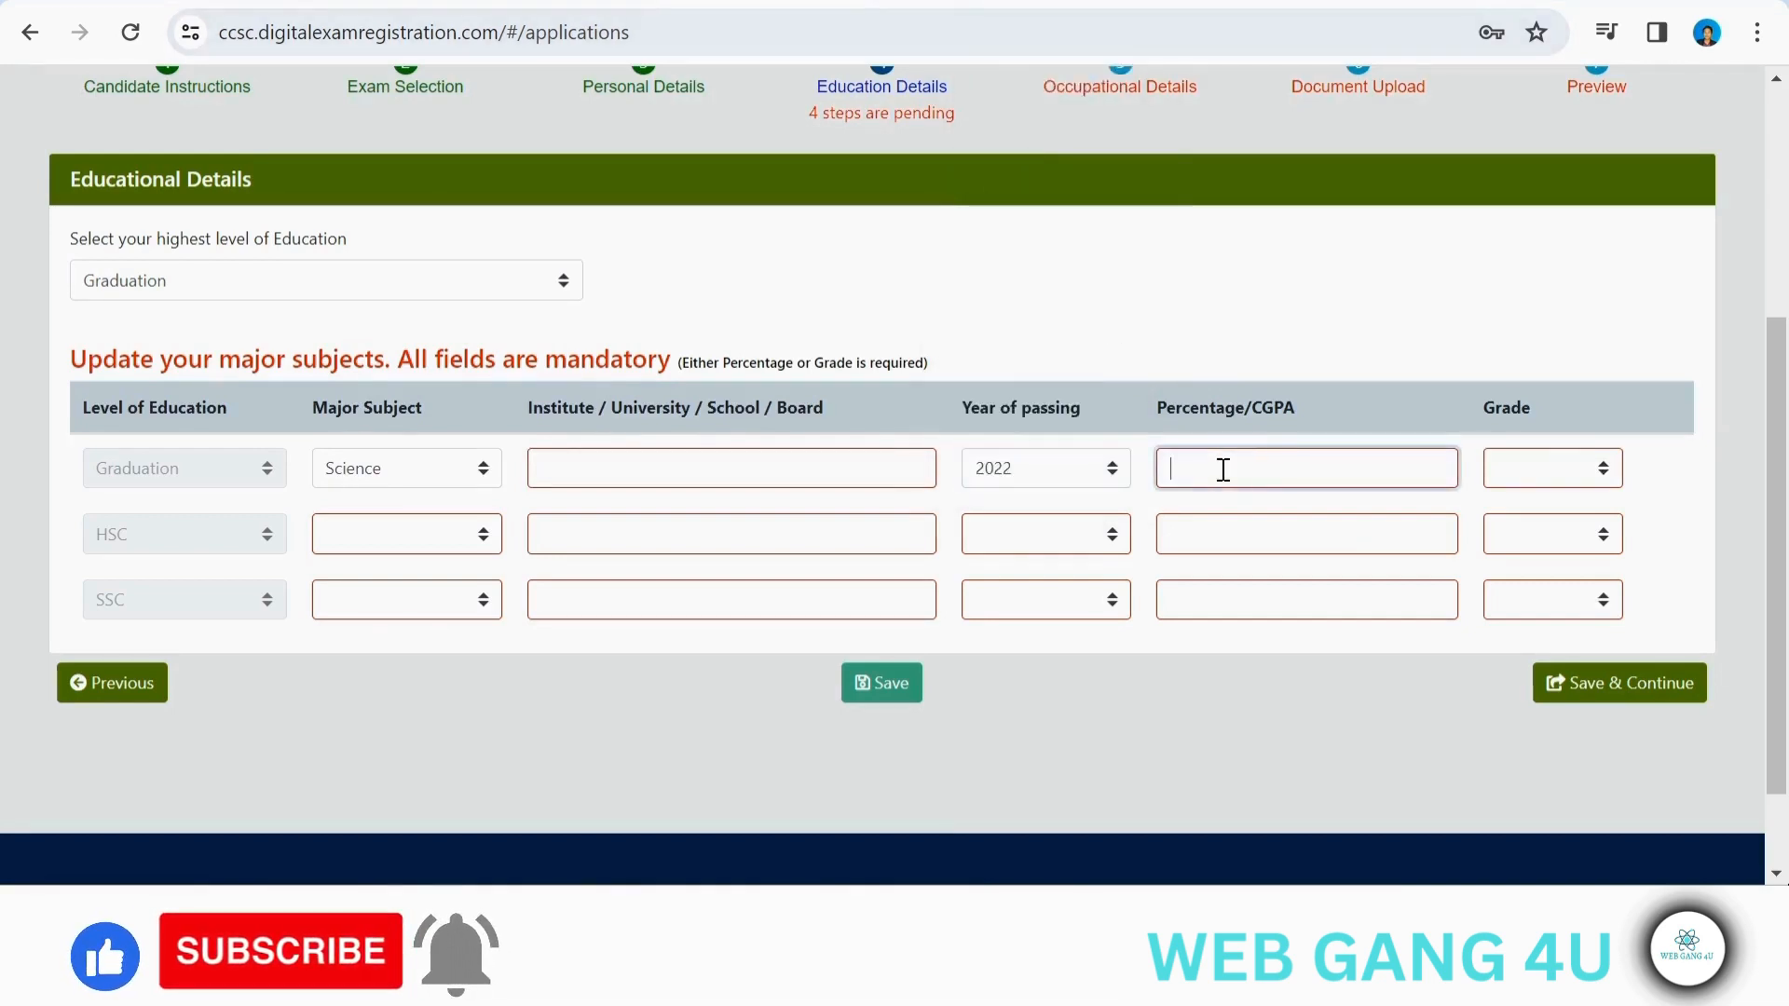
pyautogui.click(1537, 475)
pyautogui.click(1515, 505)
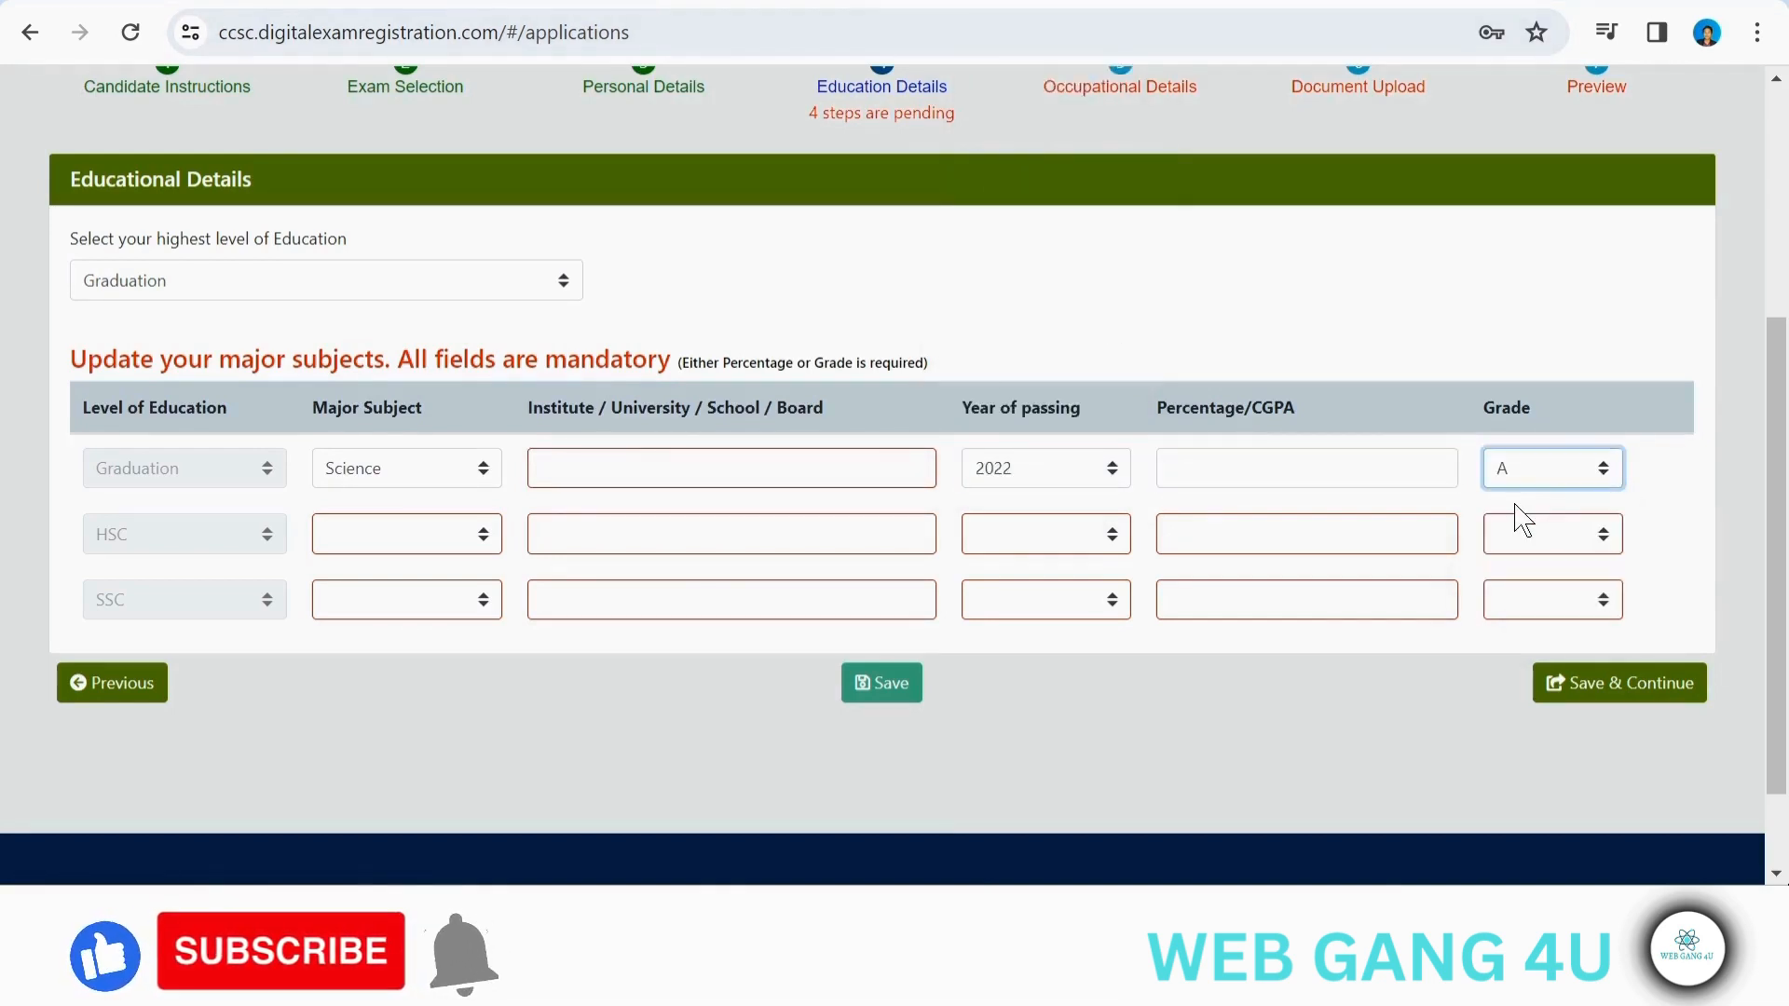
pyautogui.click(1553, 487)
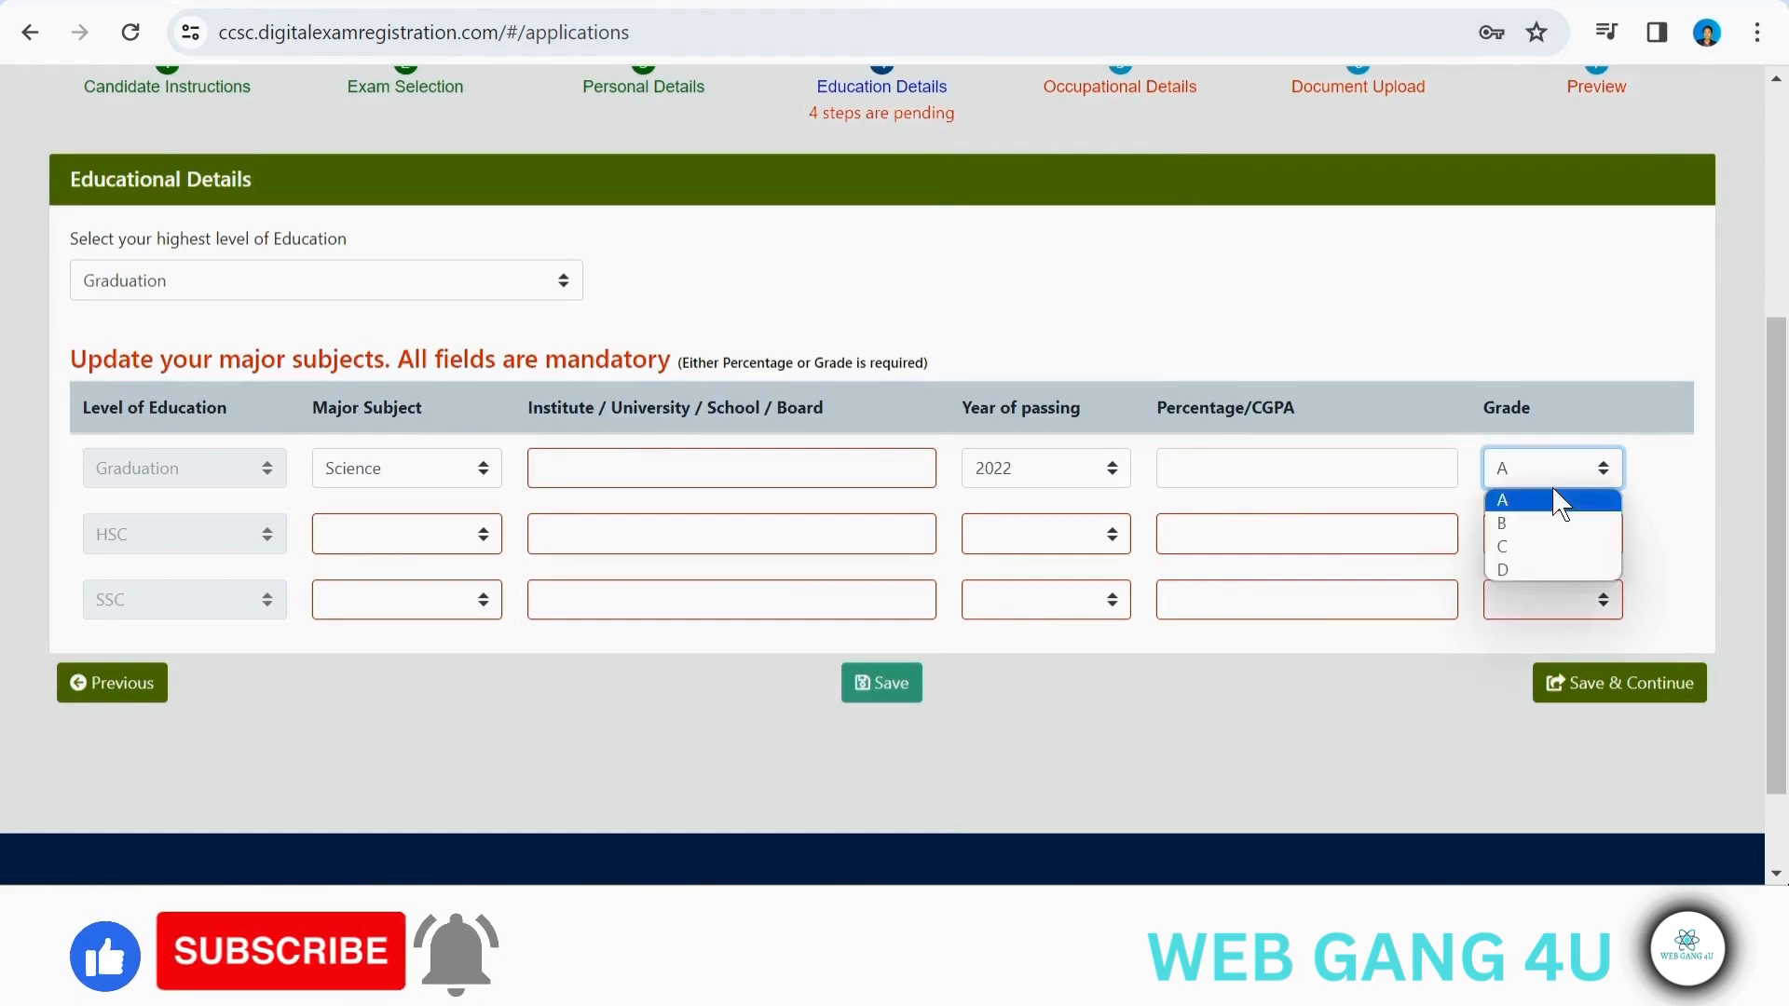
pyautogui.click(1506, 526)
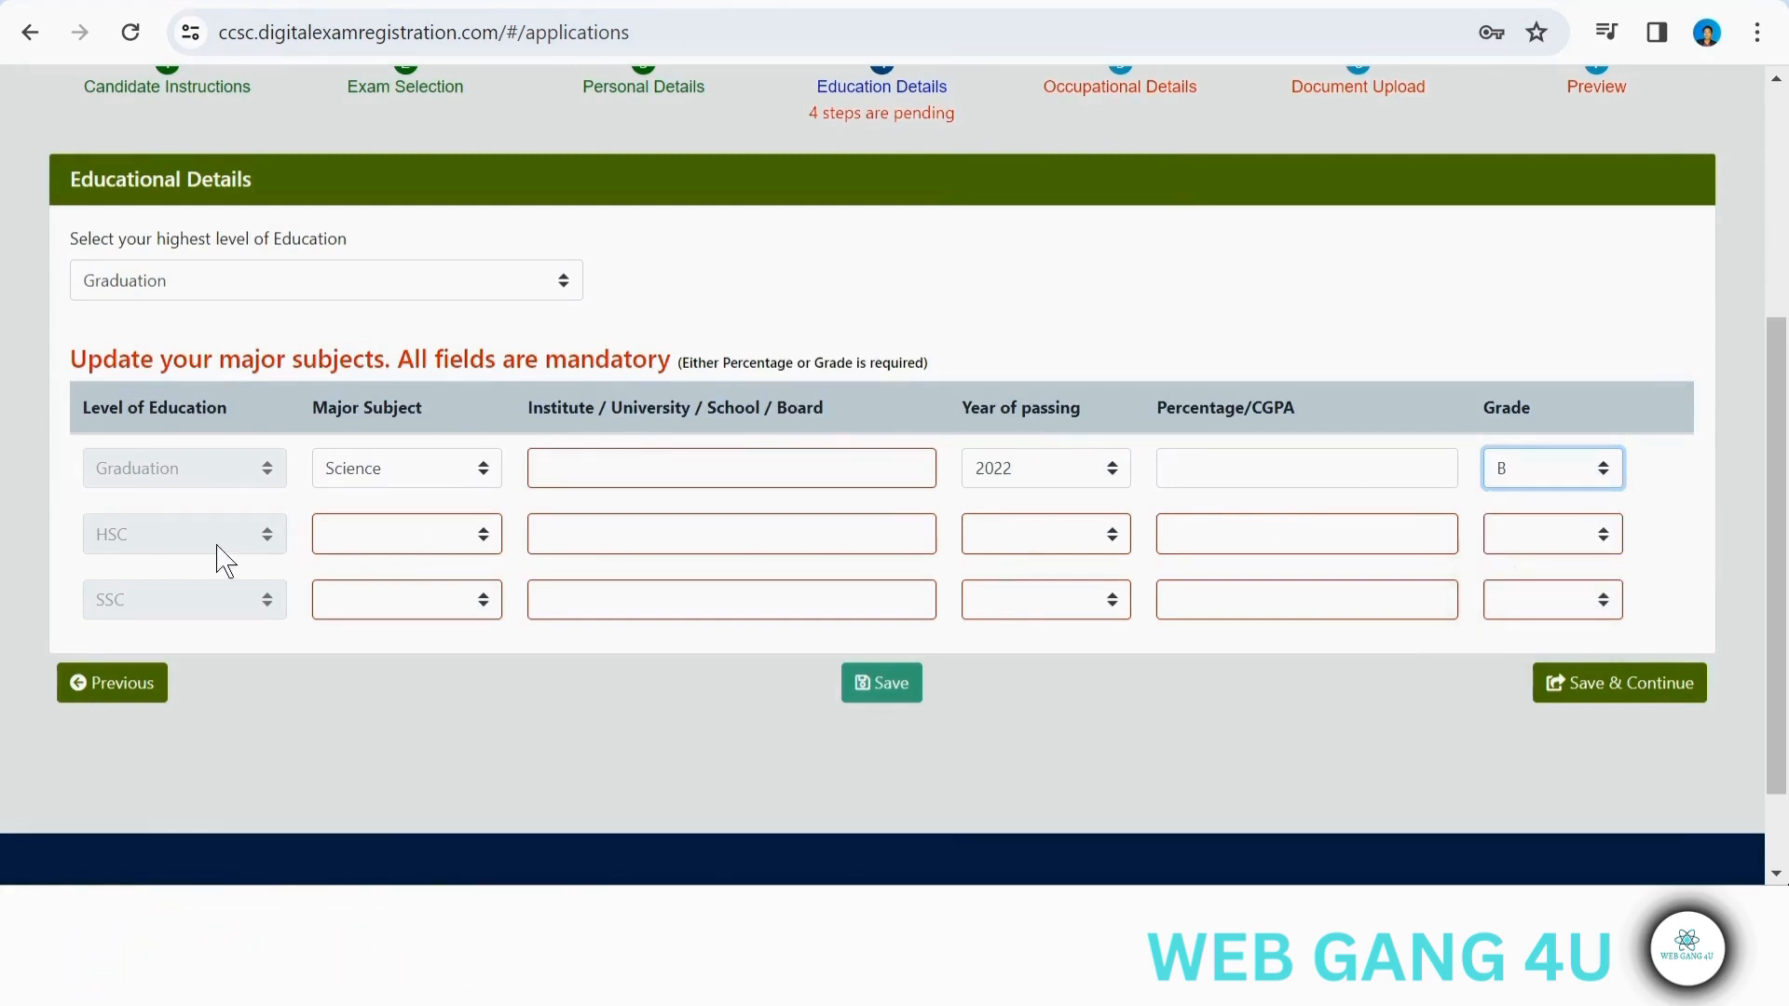
# Fill in the HSC row with major subject 12th/HSC, year of passing 2019 and grade B
pyautogui.click(360, 539)
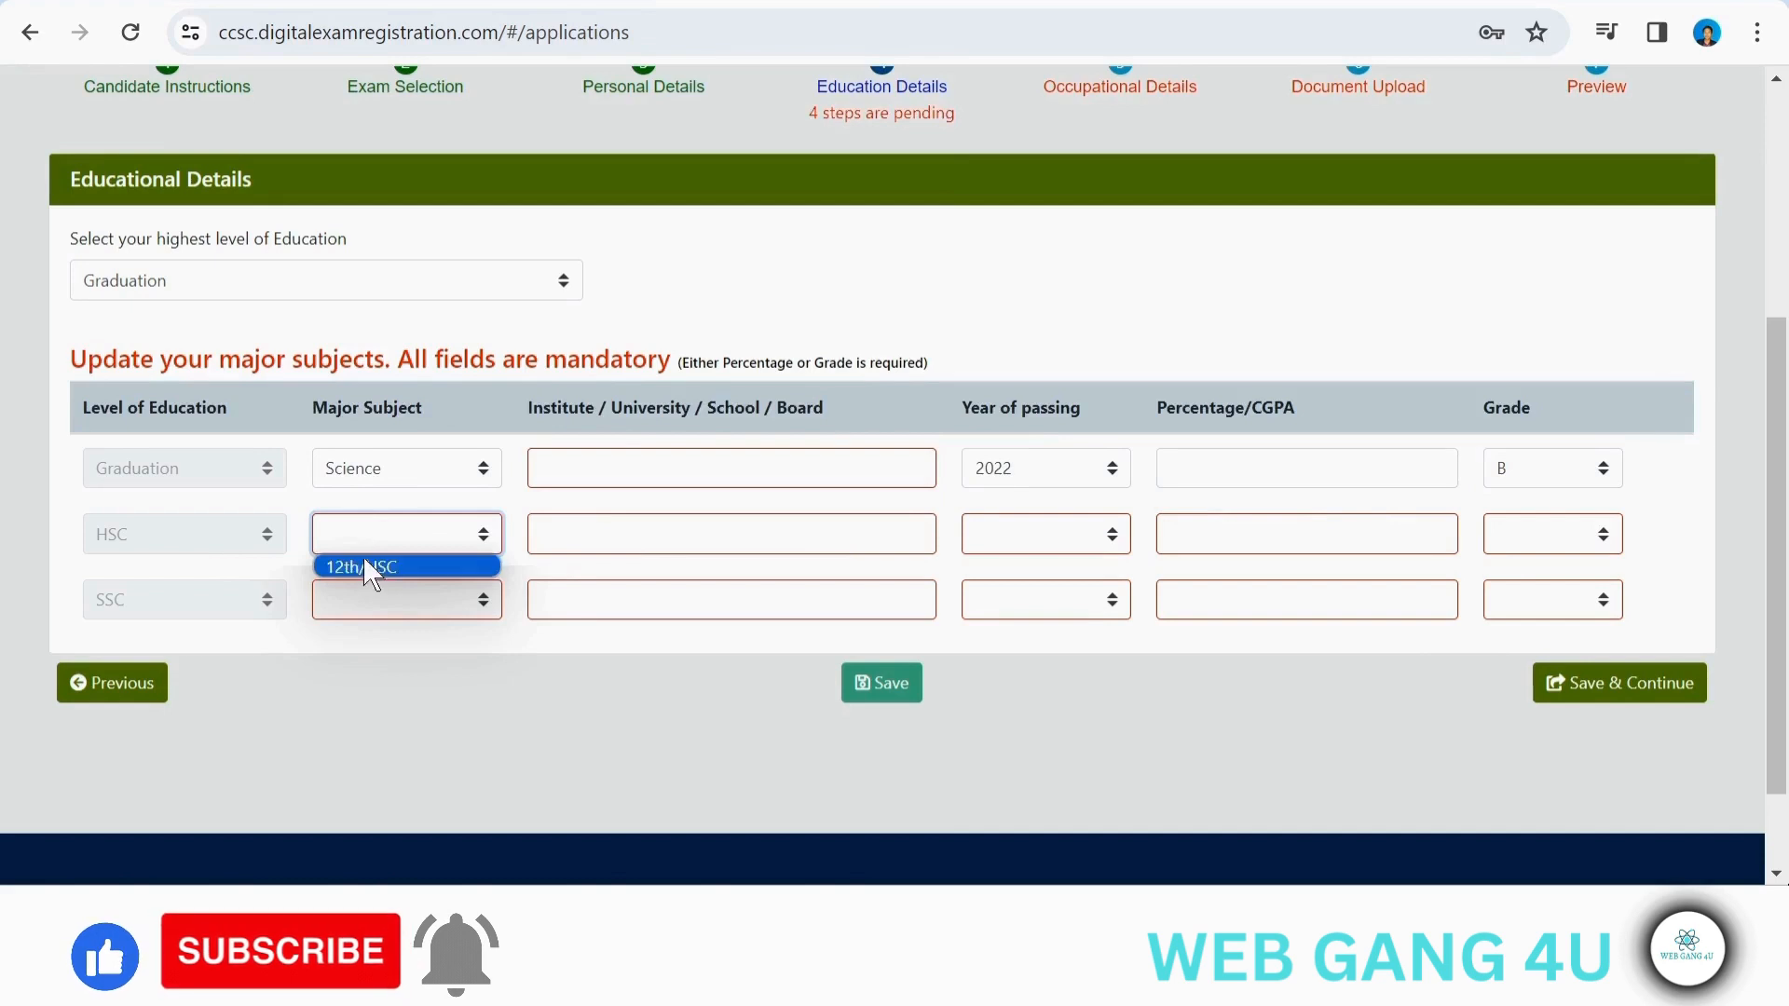
pyautogui.click(369, 568)
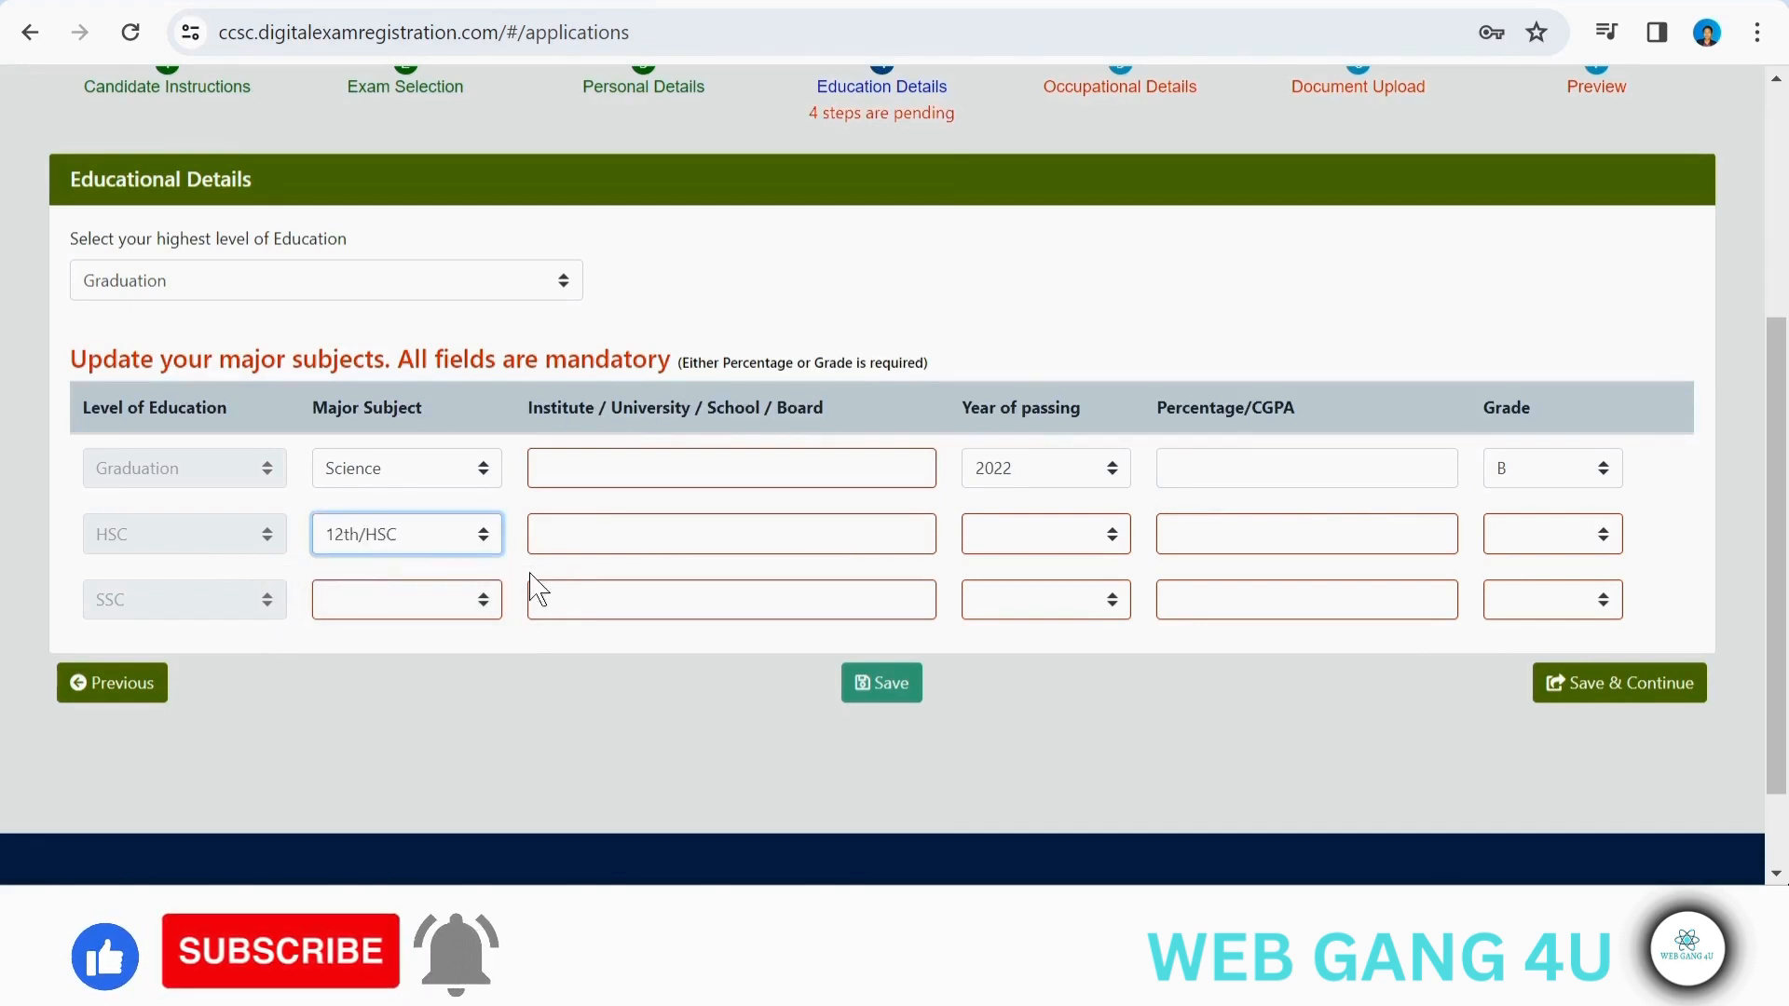
pyautogui.click(589, 542)
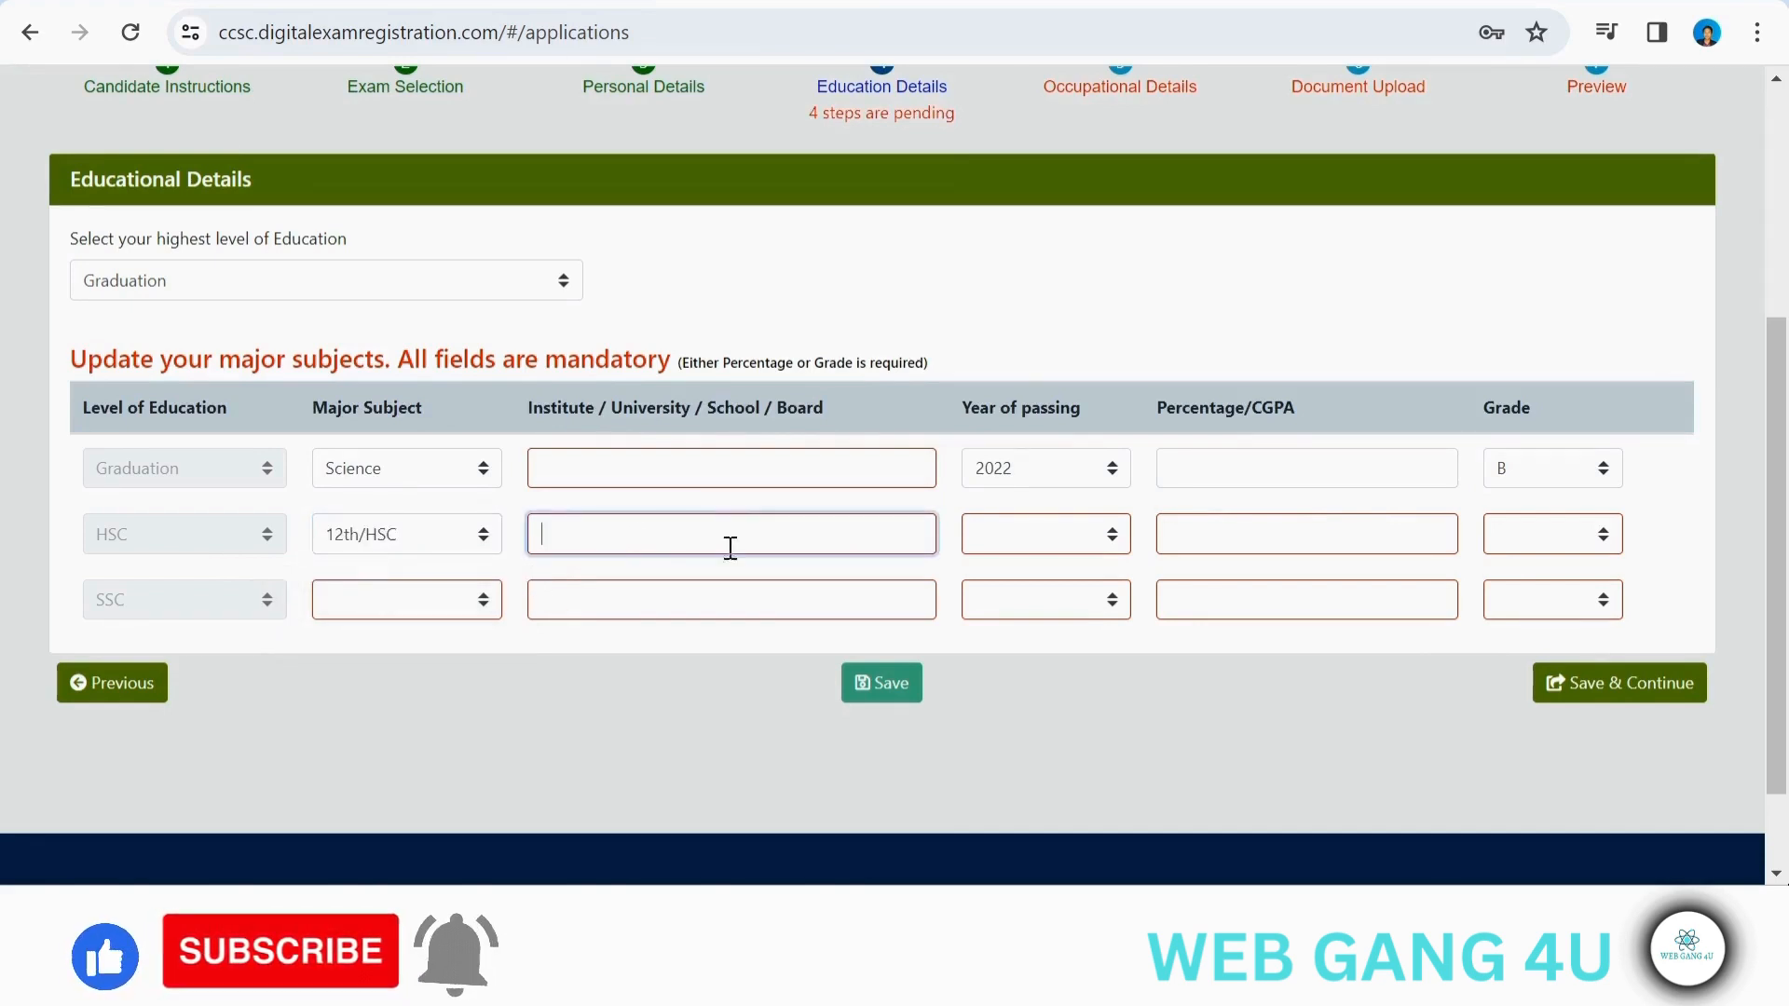
pyautogui.click(996, 554)
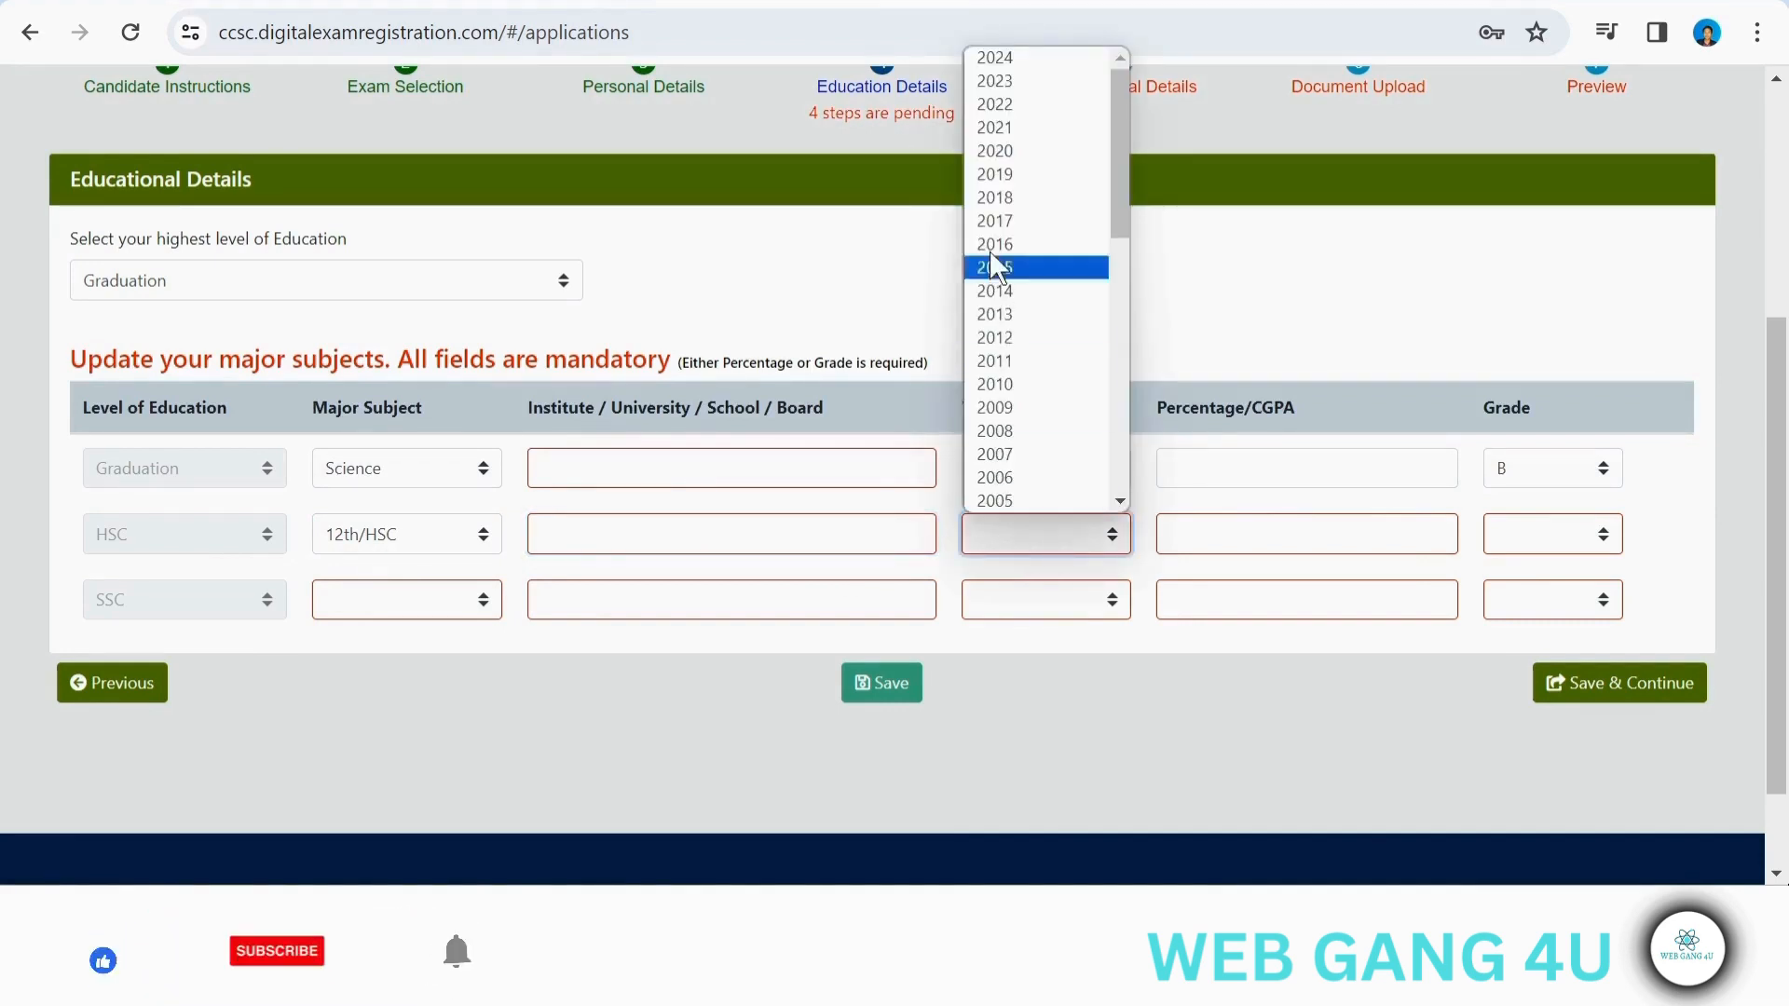
pyautogui.click(1010, 176)
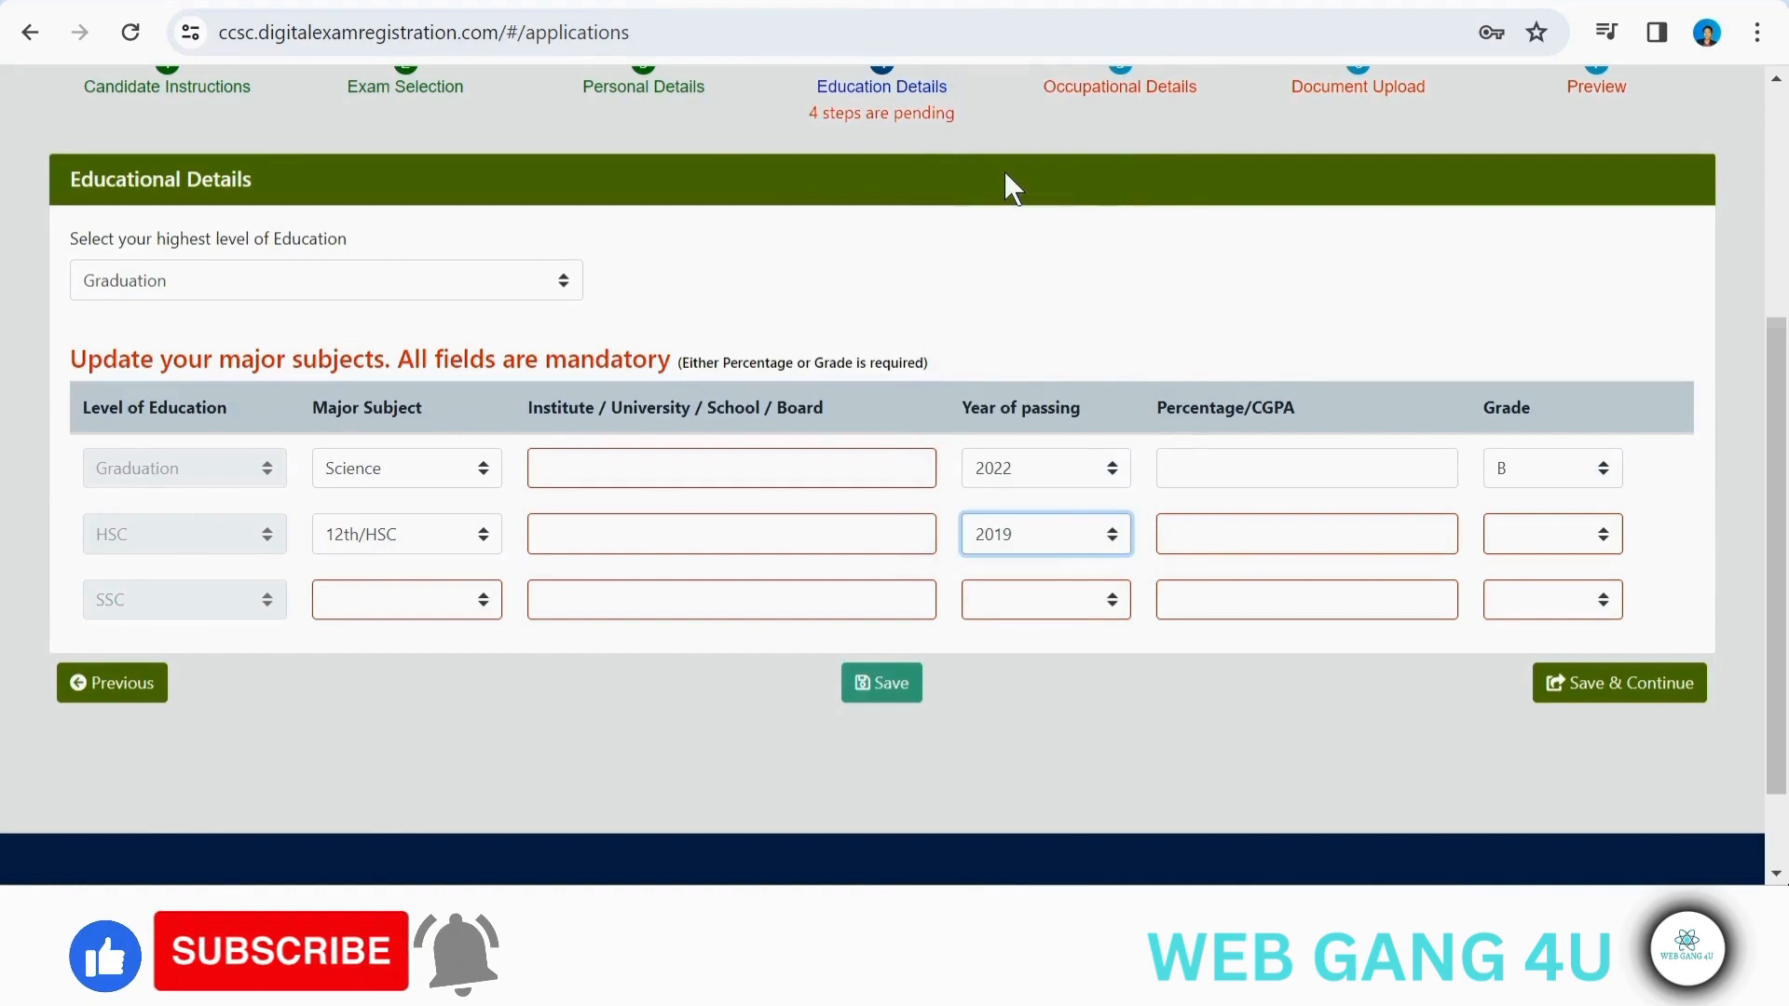
pyautogui.click(1194, 536)
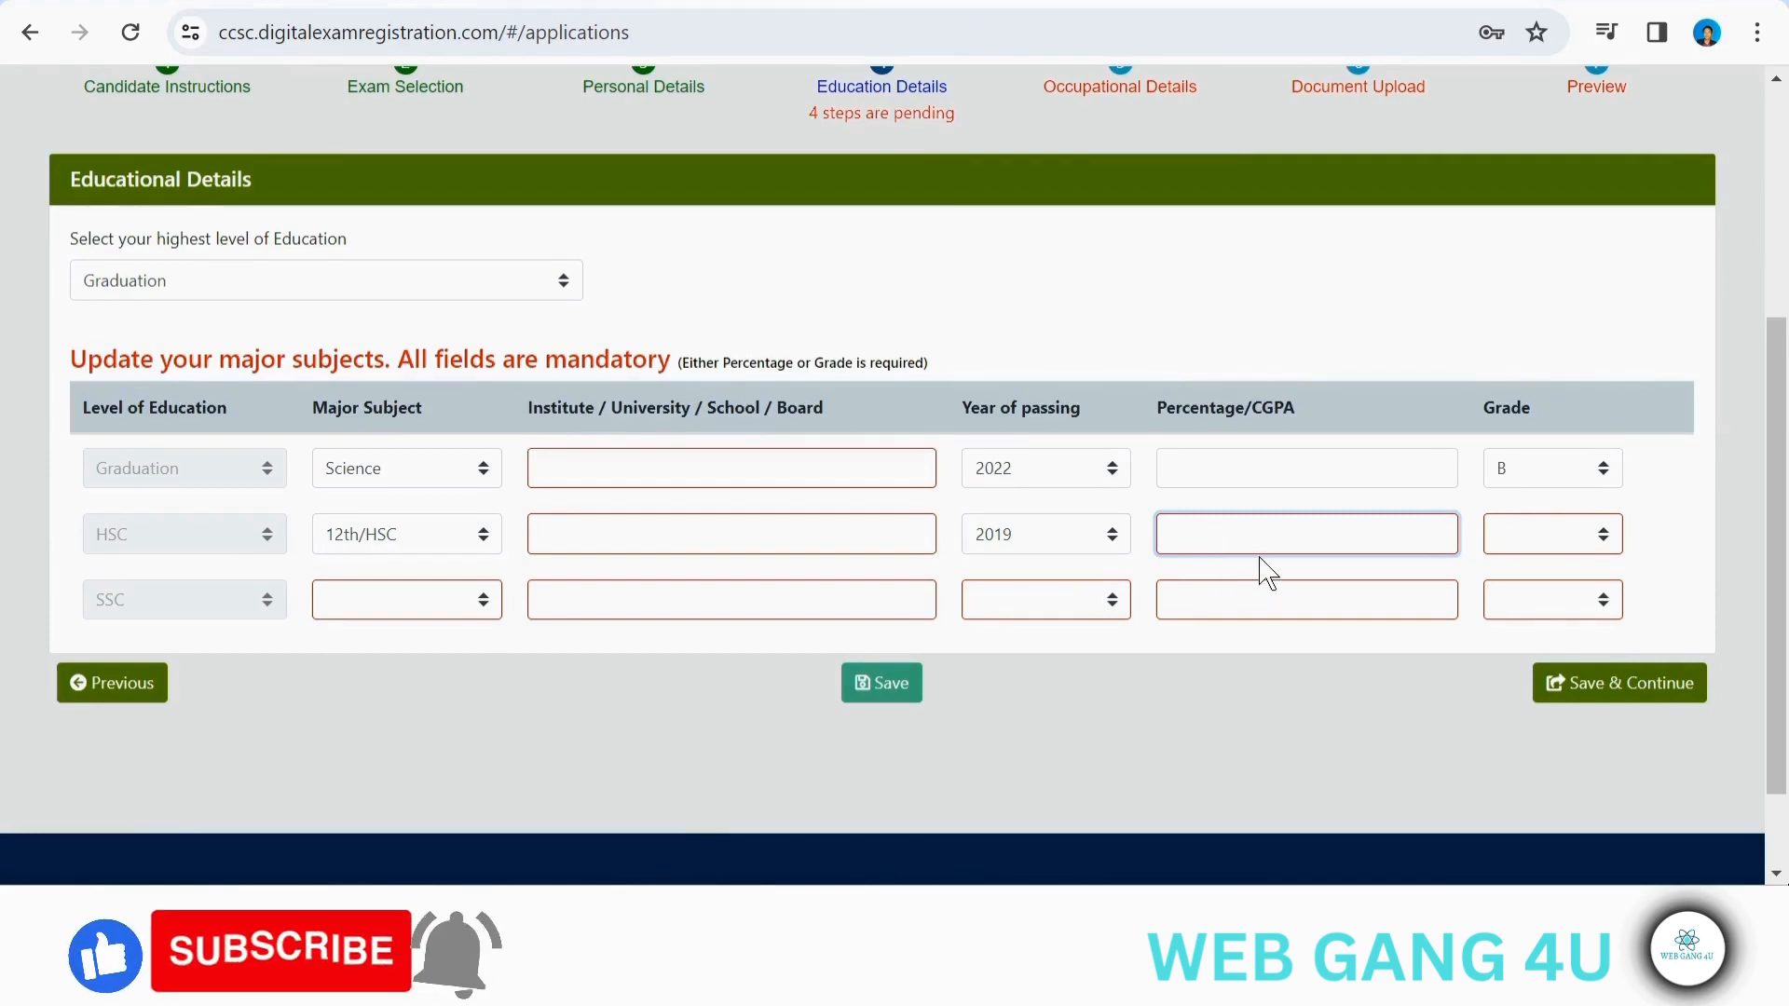
pyautogui.click(1522, 551)
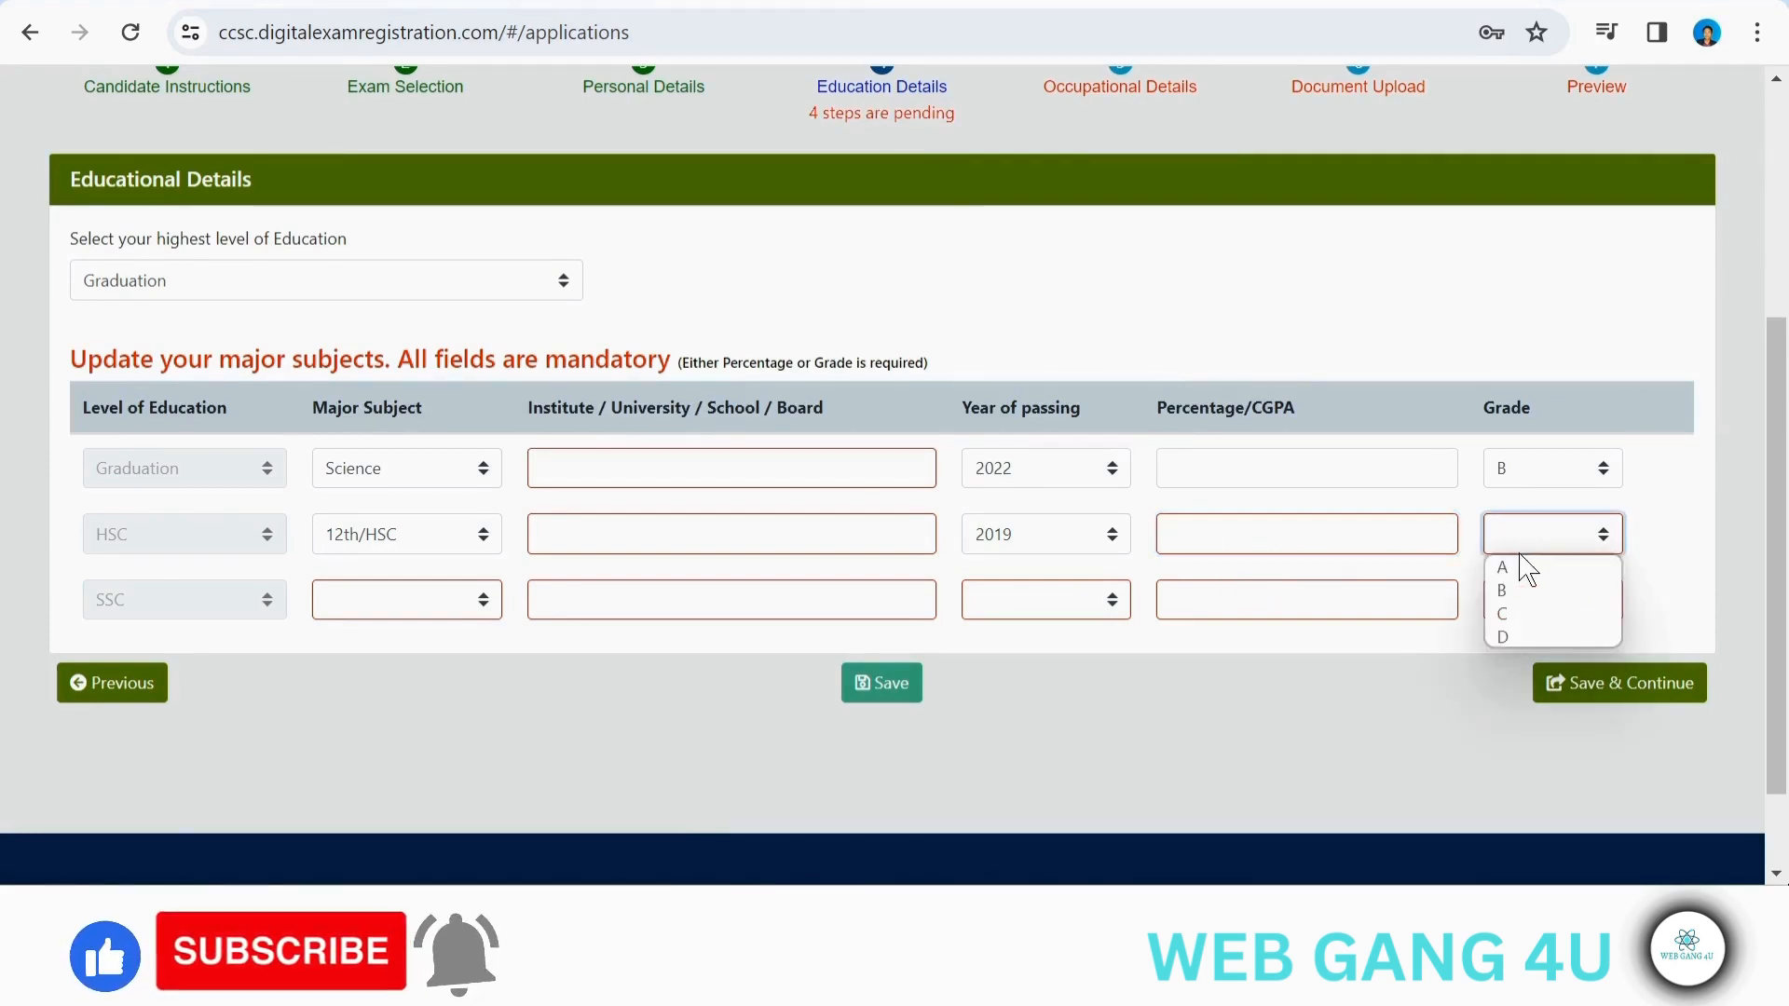
pyautogui.click(1515, 590)
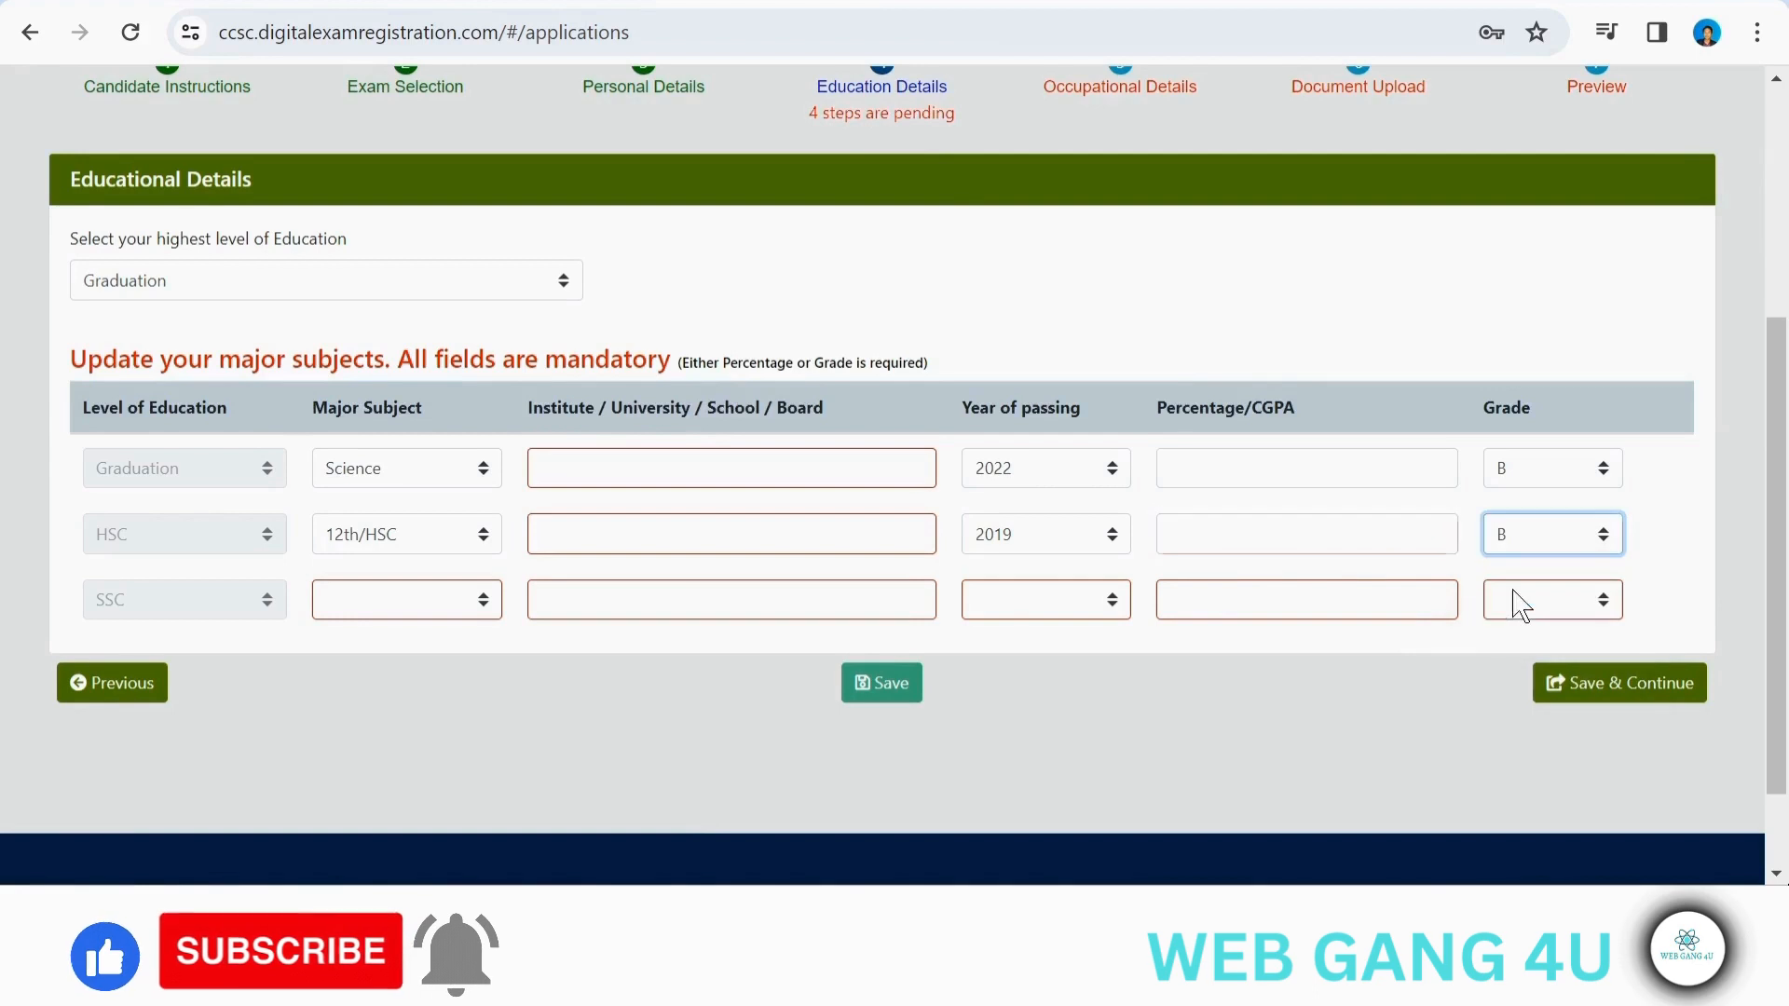
# Fill in the SSC row with major subject 10th/SSC, year of passing 2017 and grade A
pyautogui.click(338, 605)
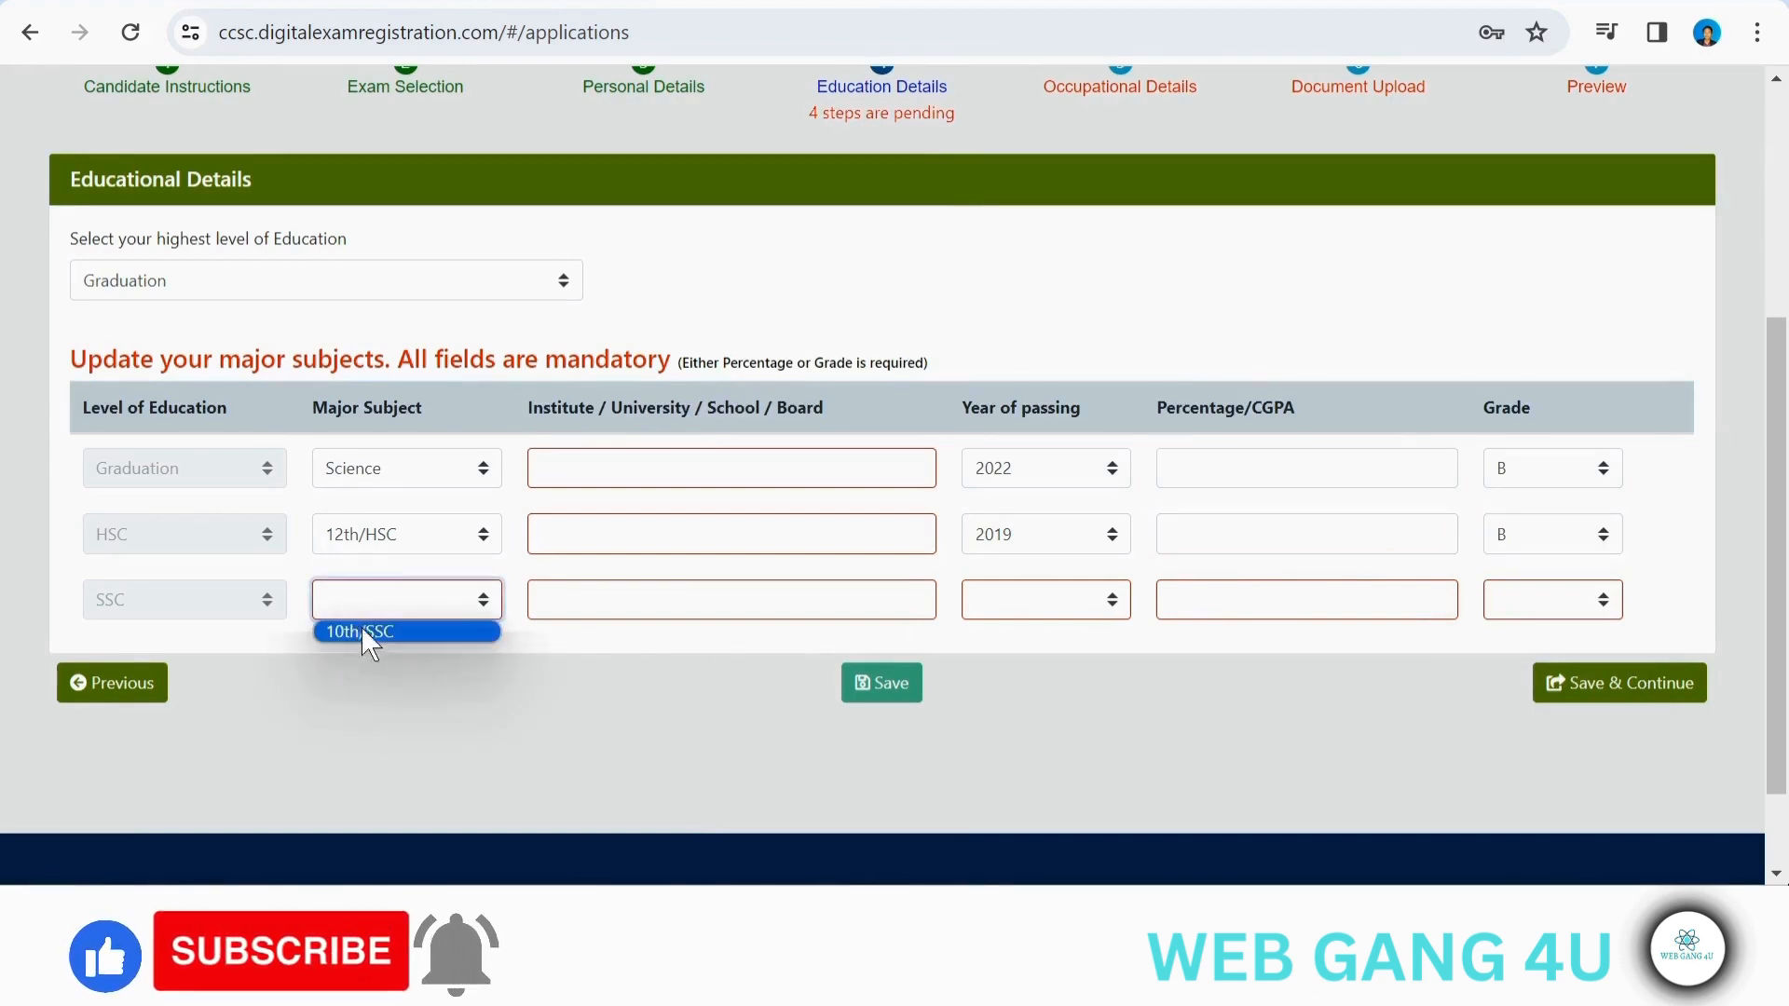
pyautogui.click(354, 639)
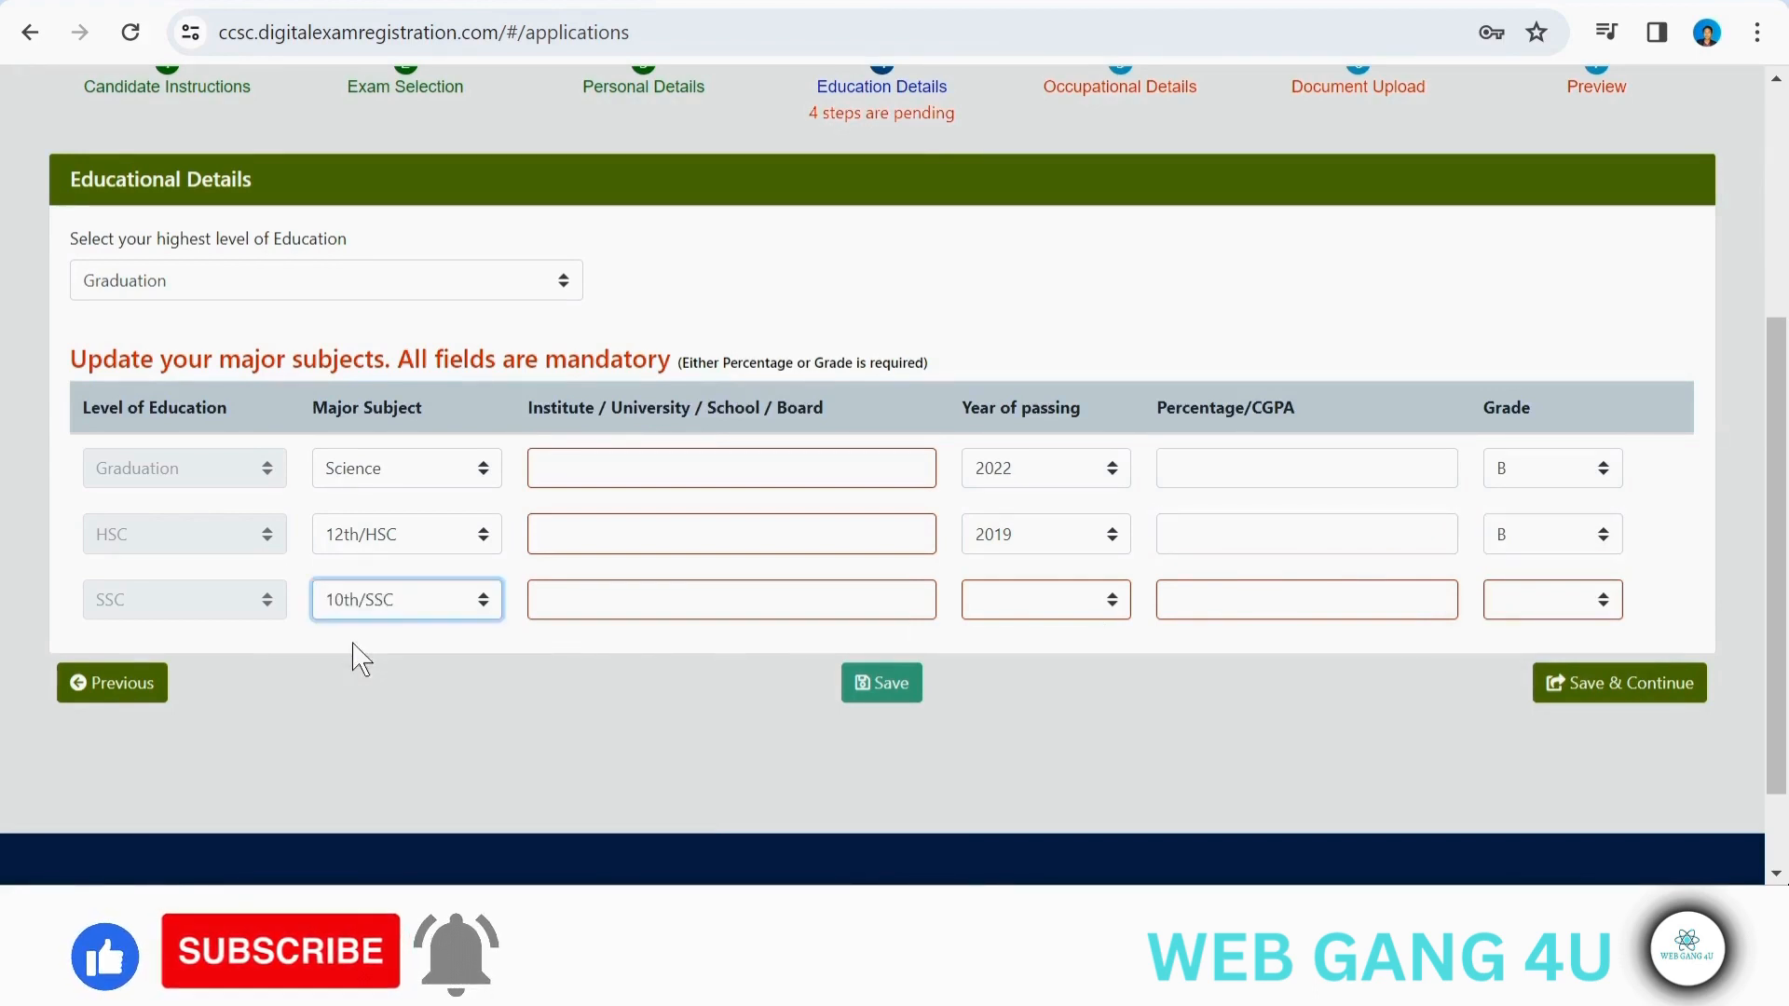
pyautogui.click(648, 602)
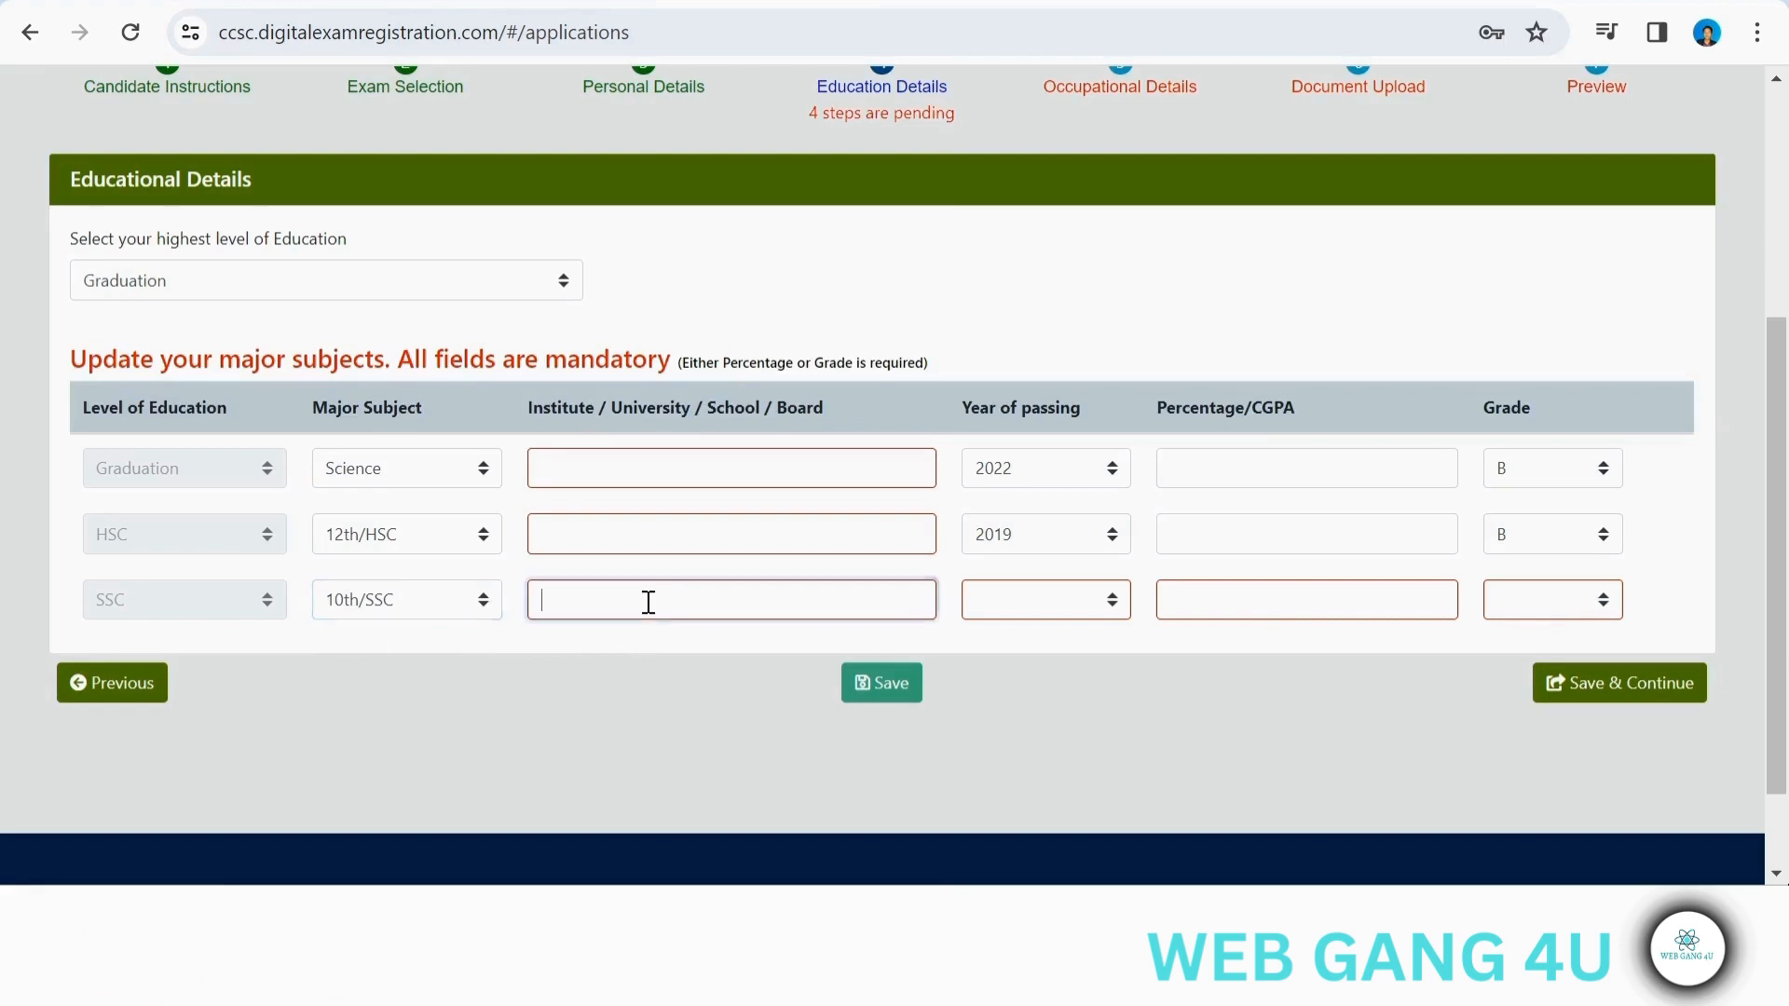
pyautogui.click(1020, 610)
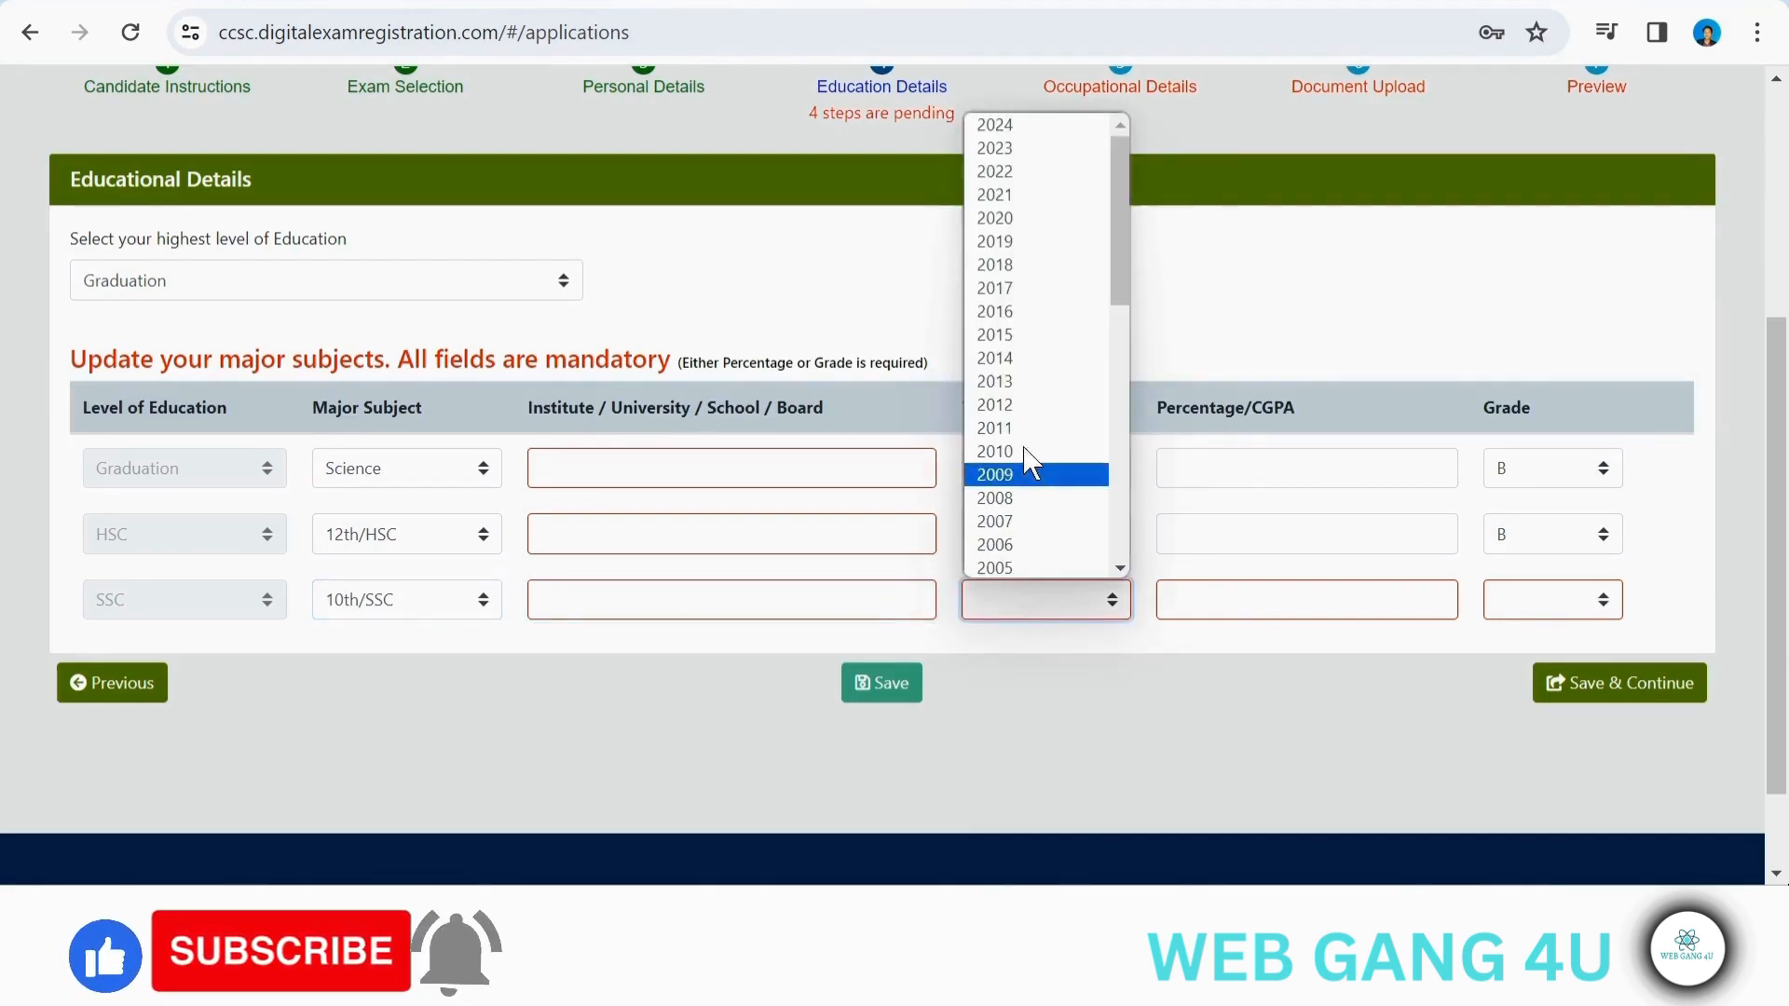
pyautogui.click(1012, 290)
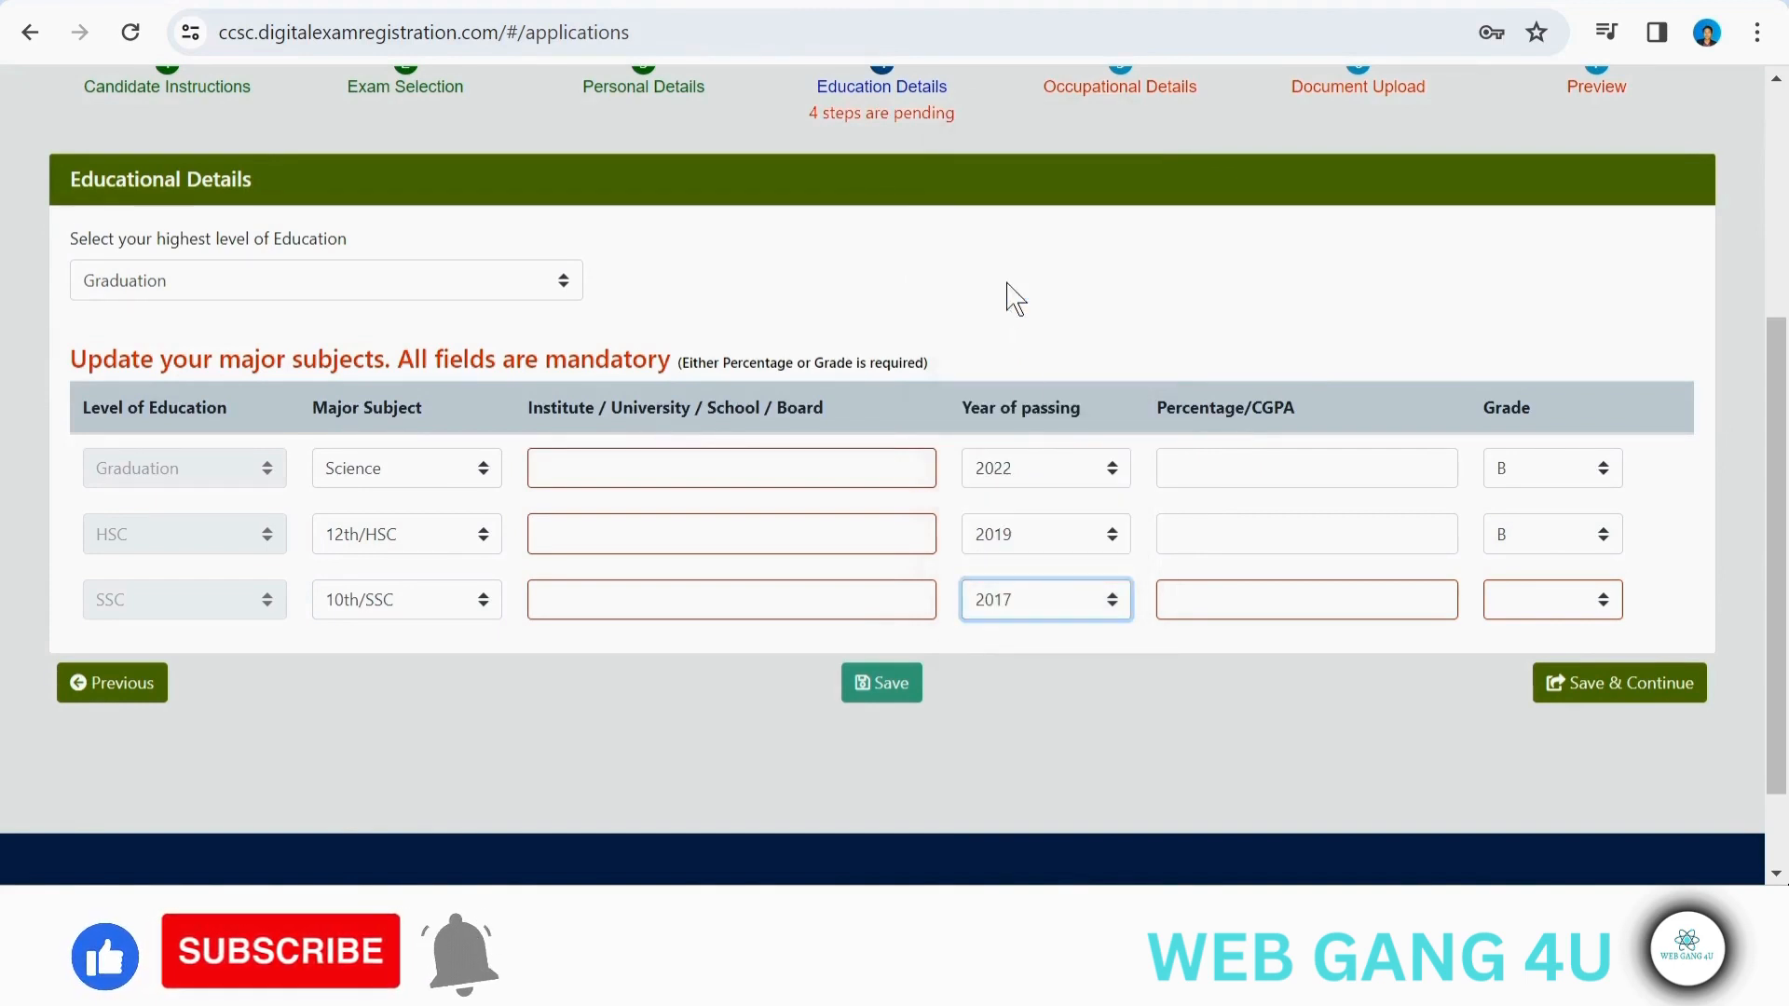
pyautogui.click(1264, 593)
pyautogui.click(1551, 599)
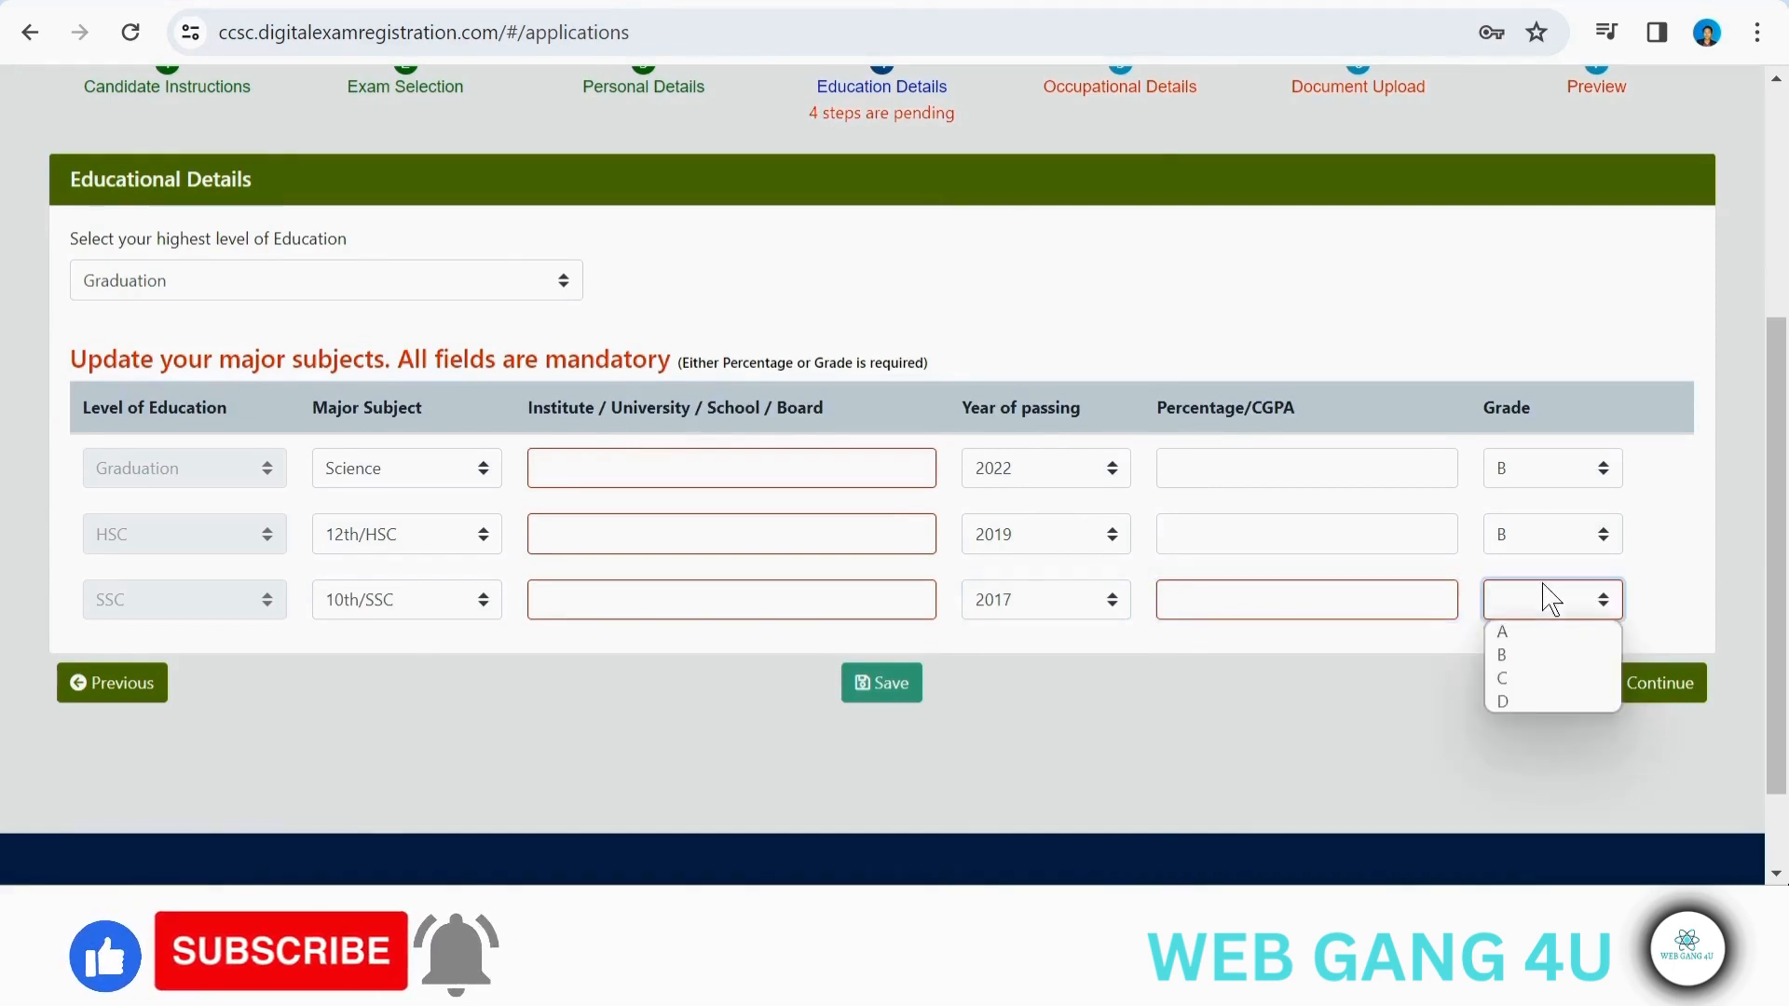
pyautogui.click(1502, 627)
# Save the education details and continue to the occupational details
pyautogui.scroll(-1, 1524, 655)
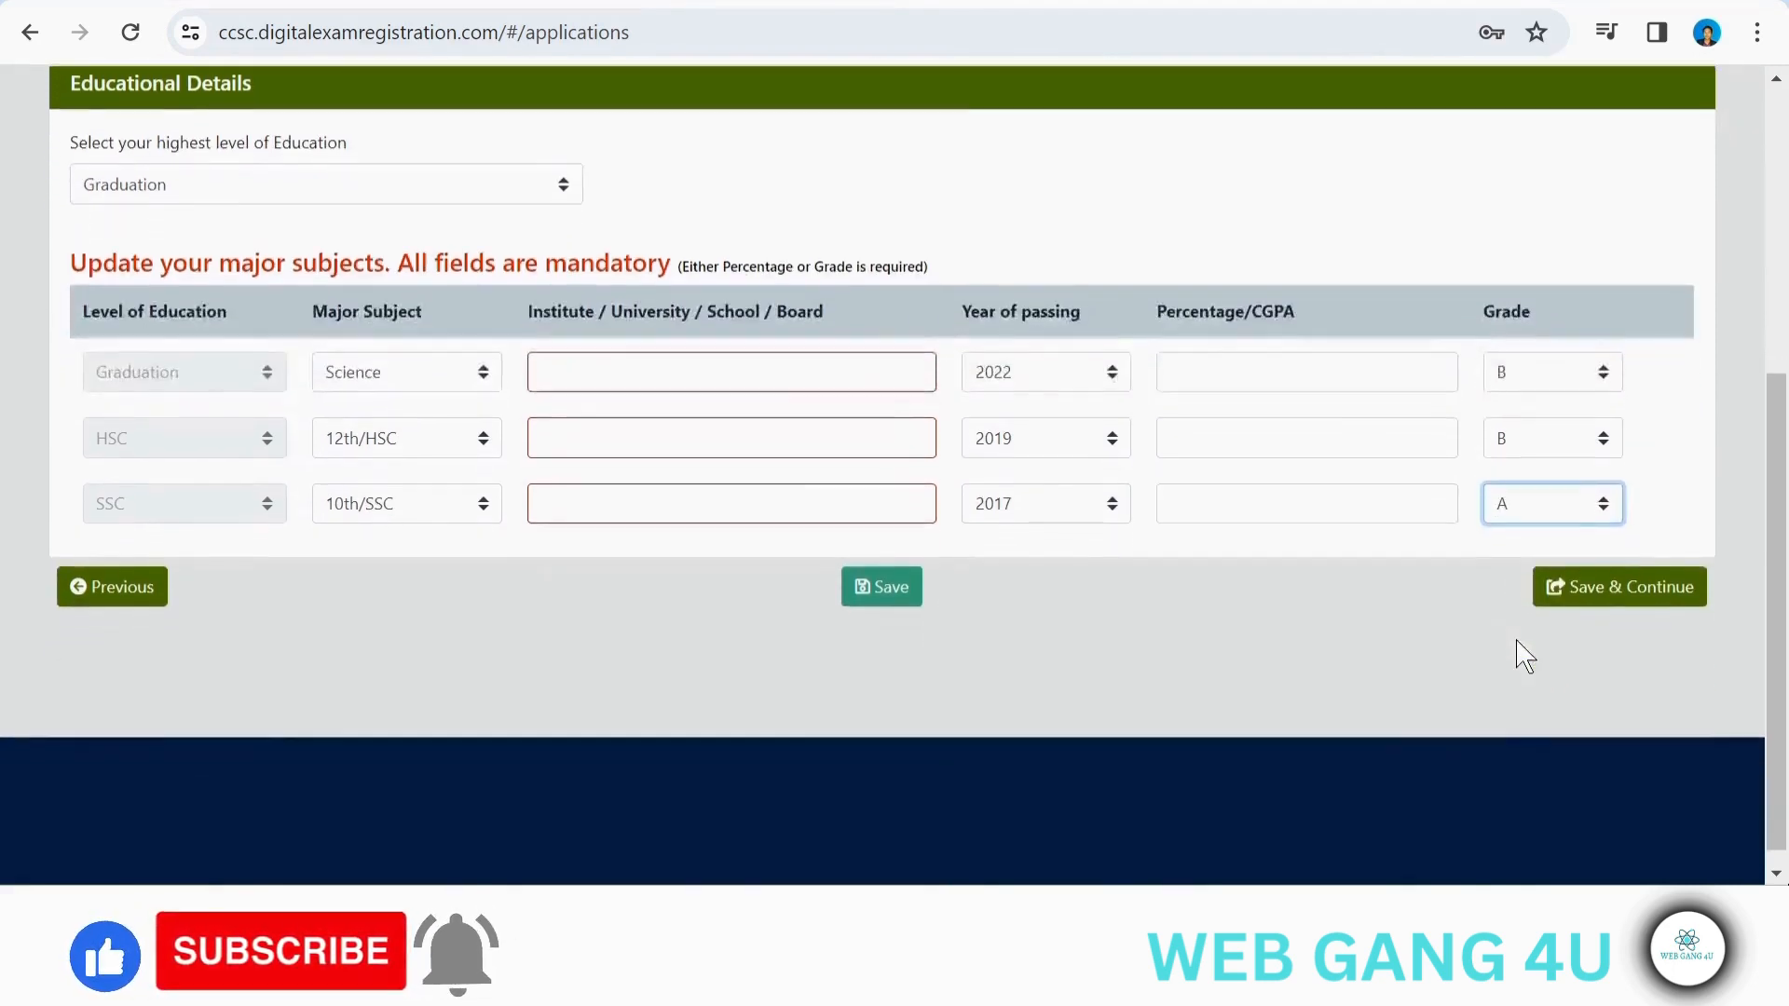
pyautogui.click(1603, 585)
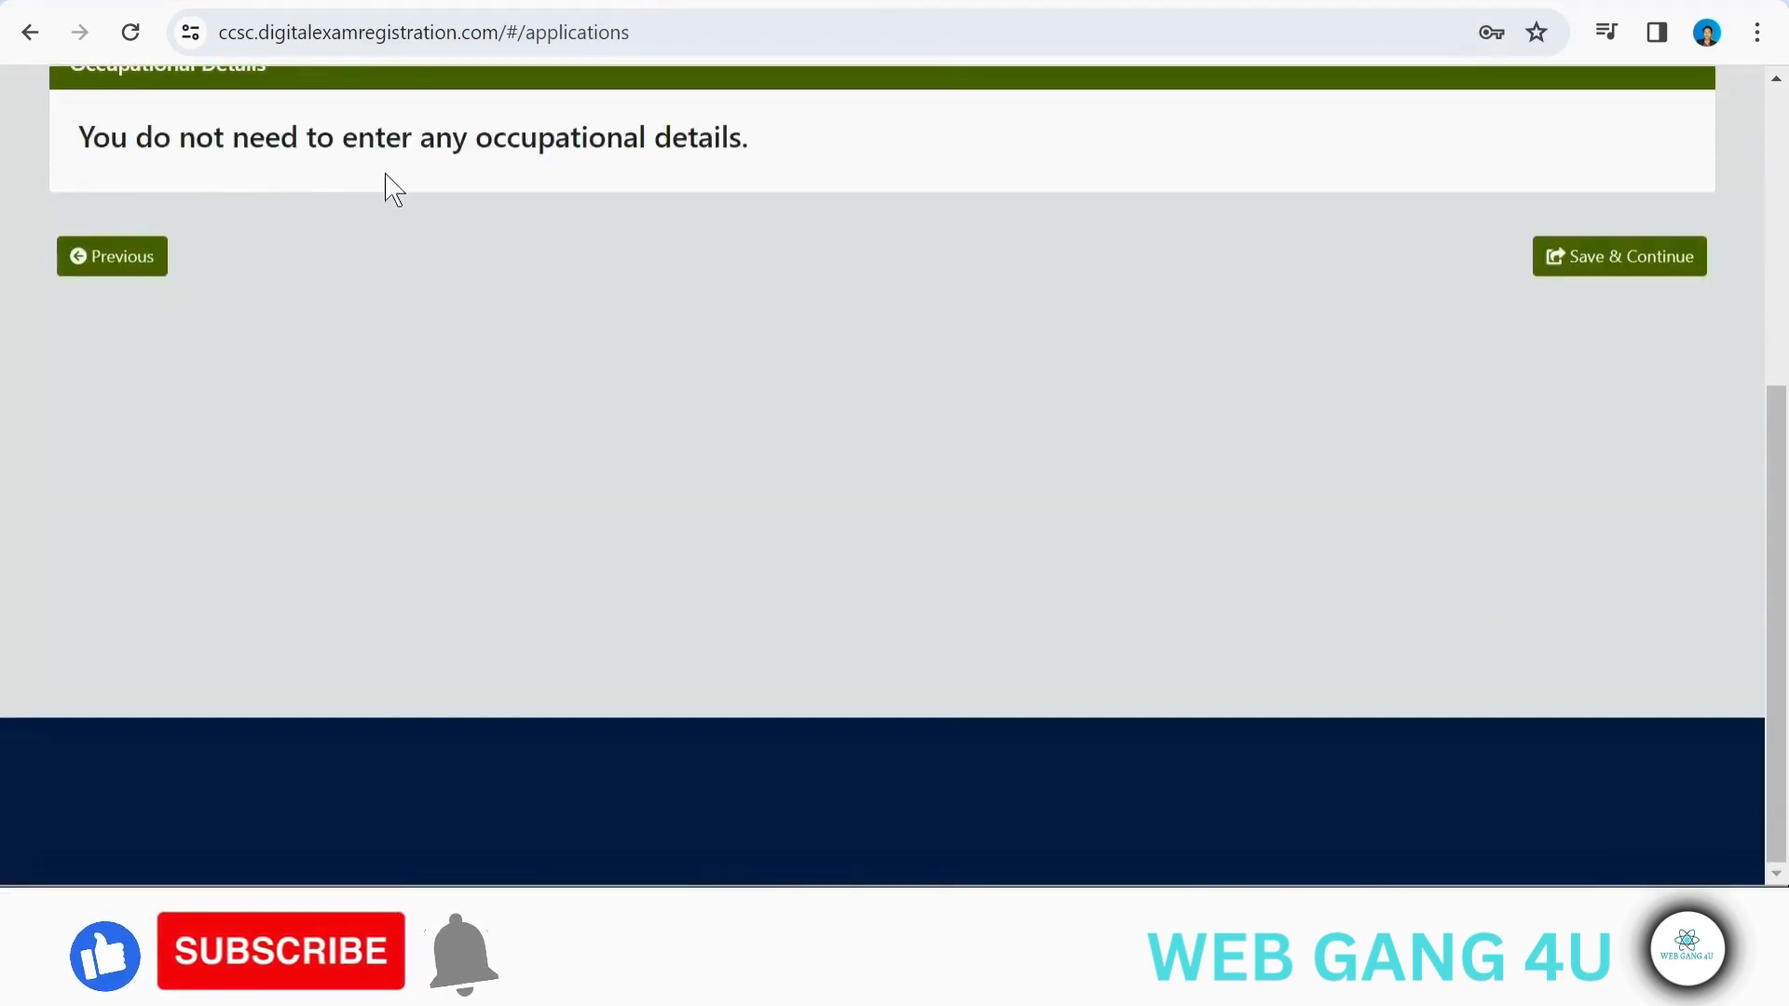
pyautogui.scroll(2, 768, 197)
pyautogui.scroll(2, 769, 198)
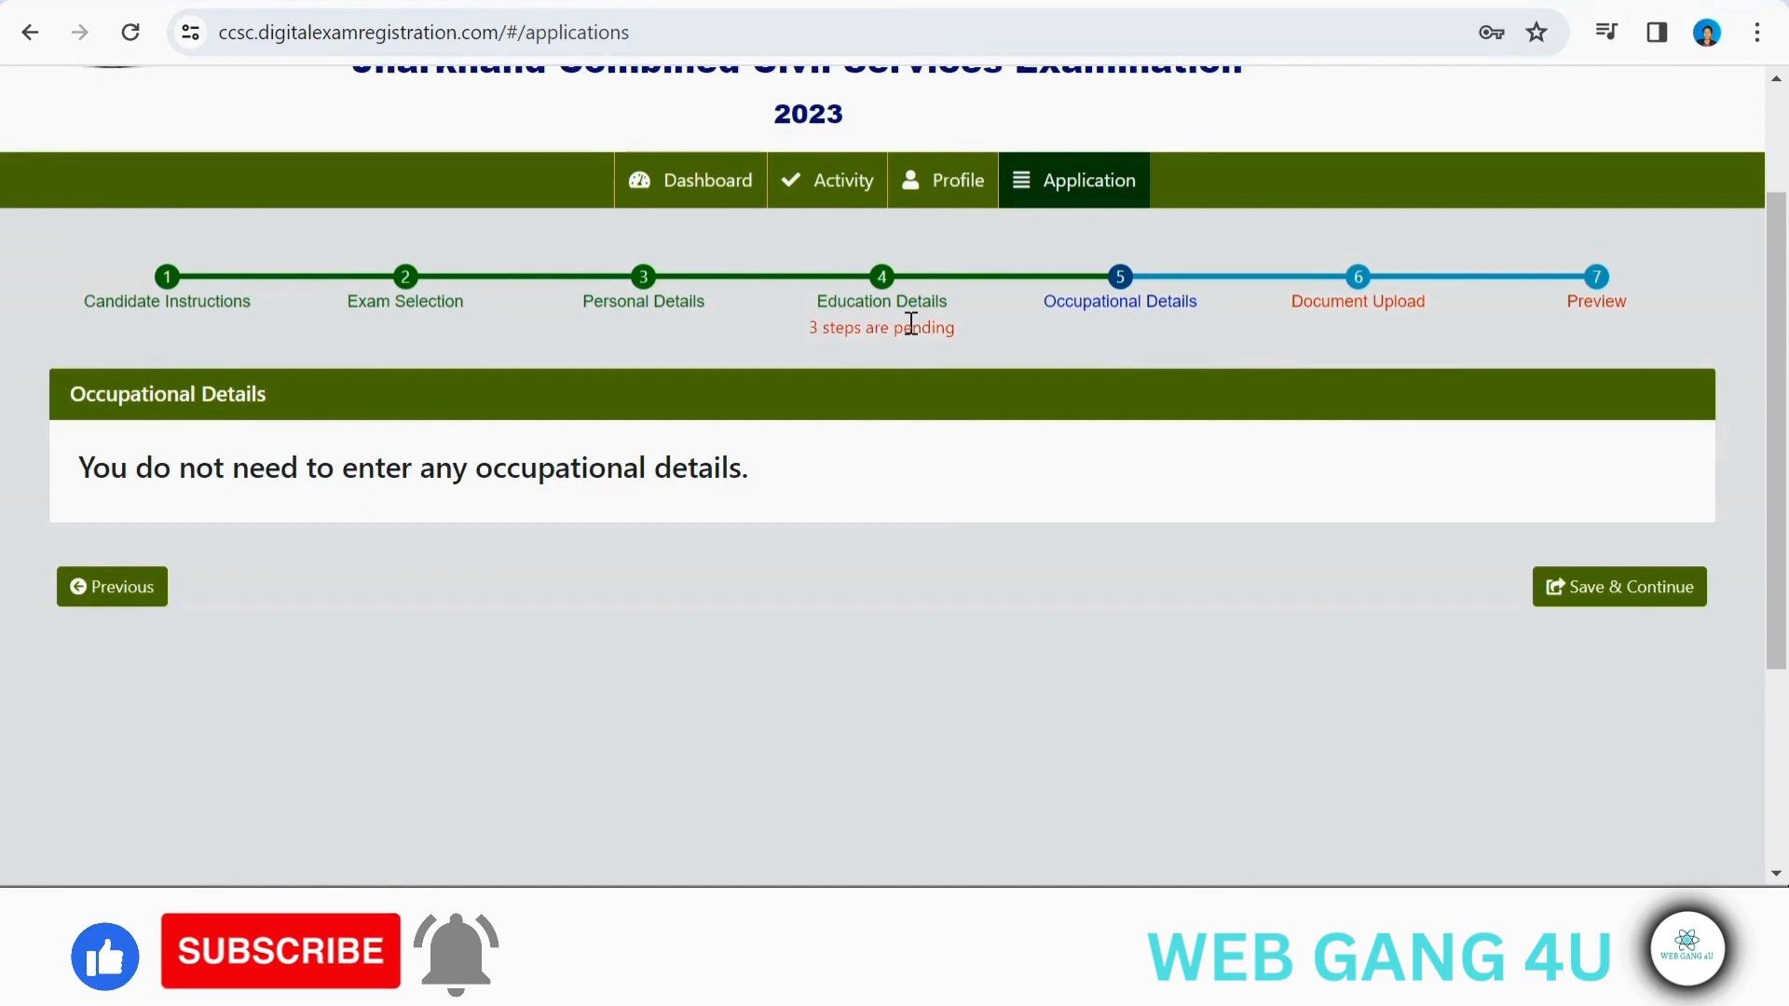
# Continue to the document upload, then save the candidate's photo and signature and proceed to the application preview
pyautogui.click(1604, 599)
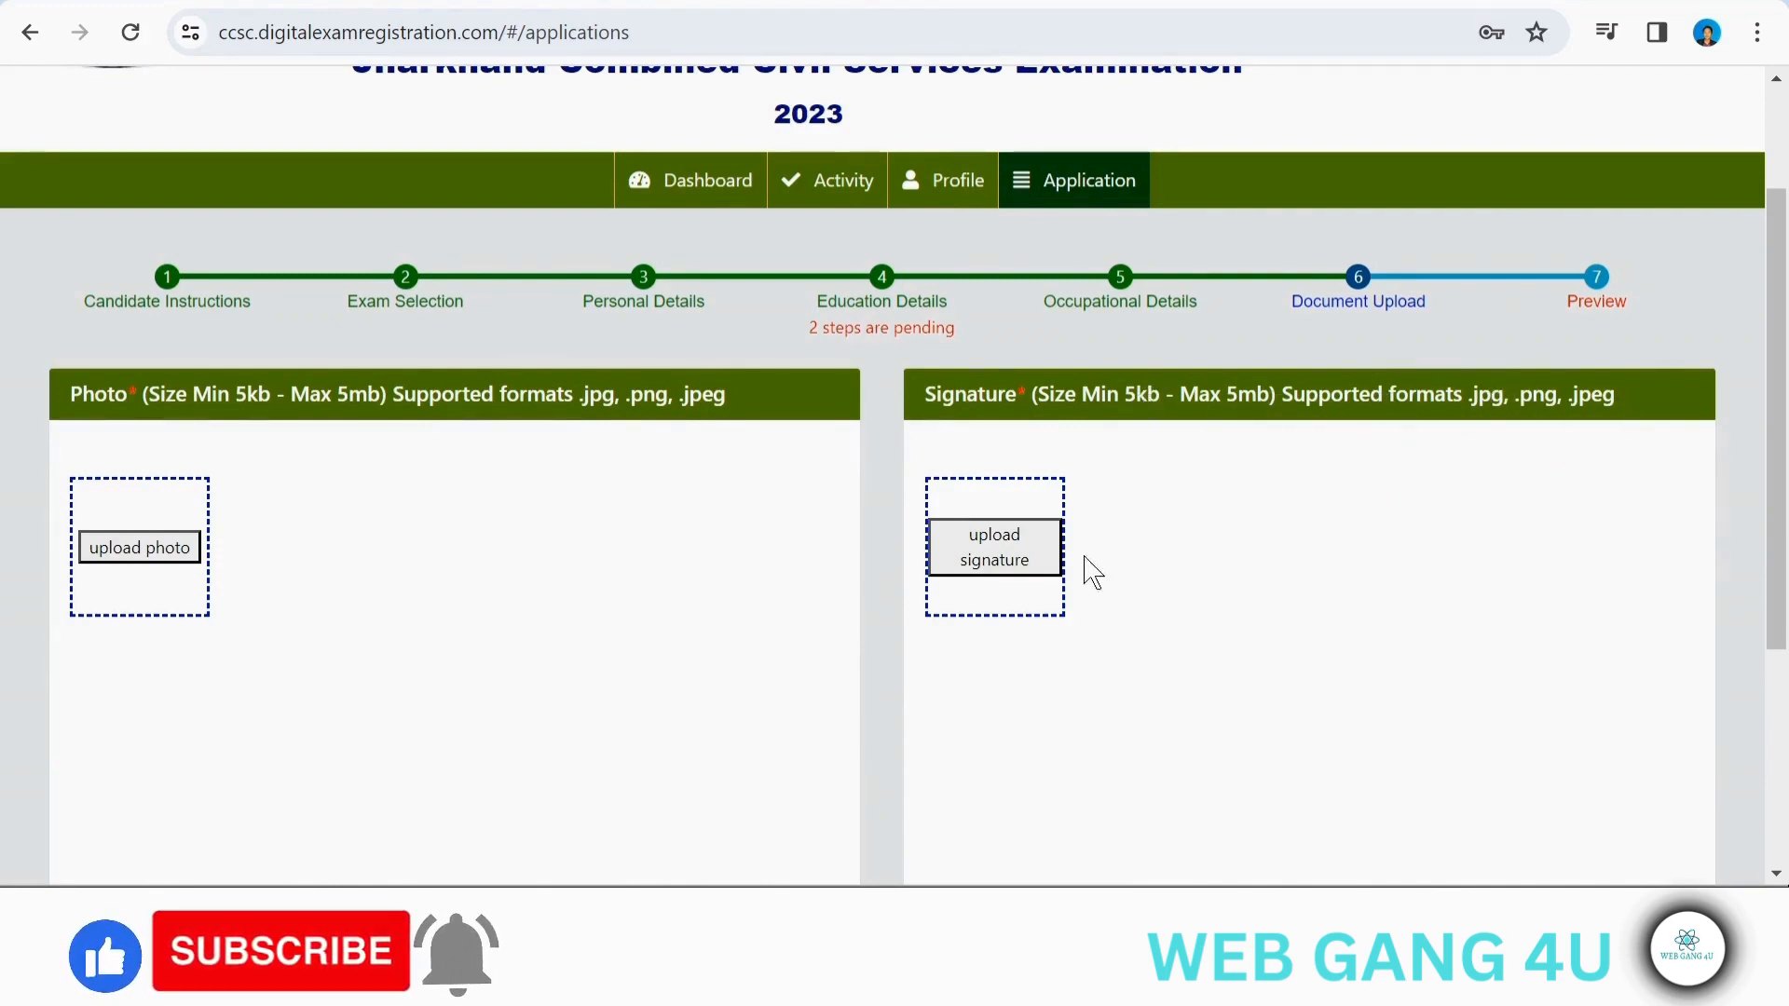
pyautogui.scroll(-3, 991, 571)
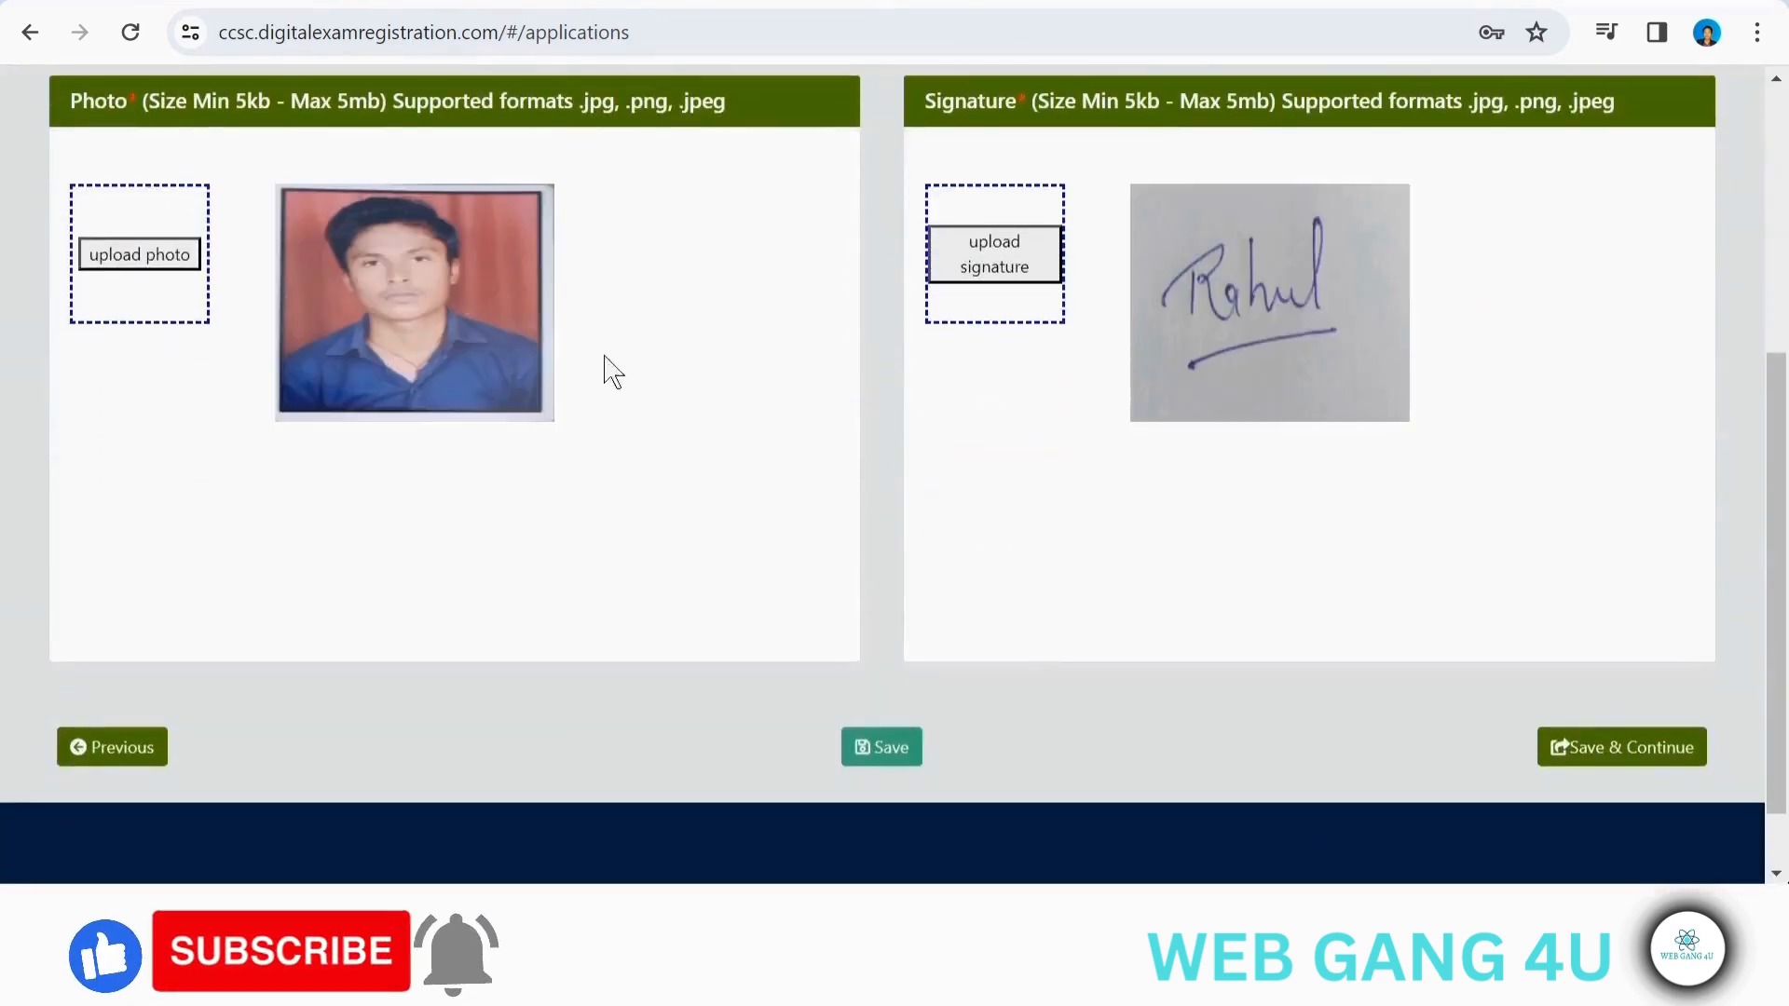
pyautogui.click(1626, 751)
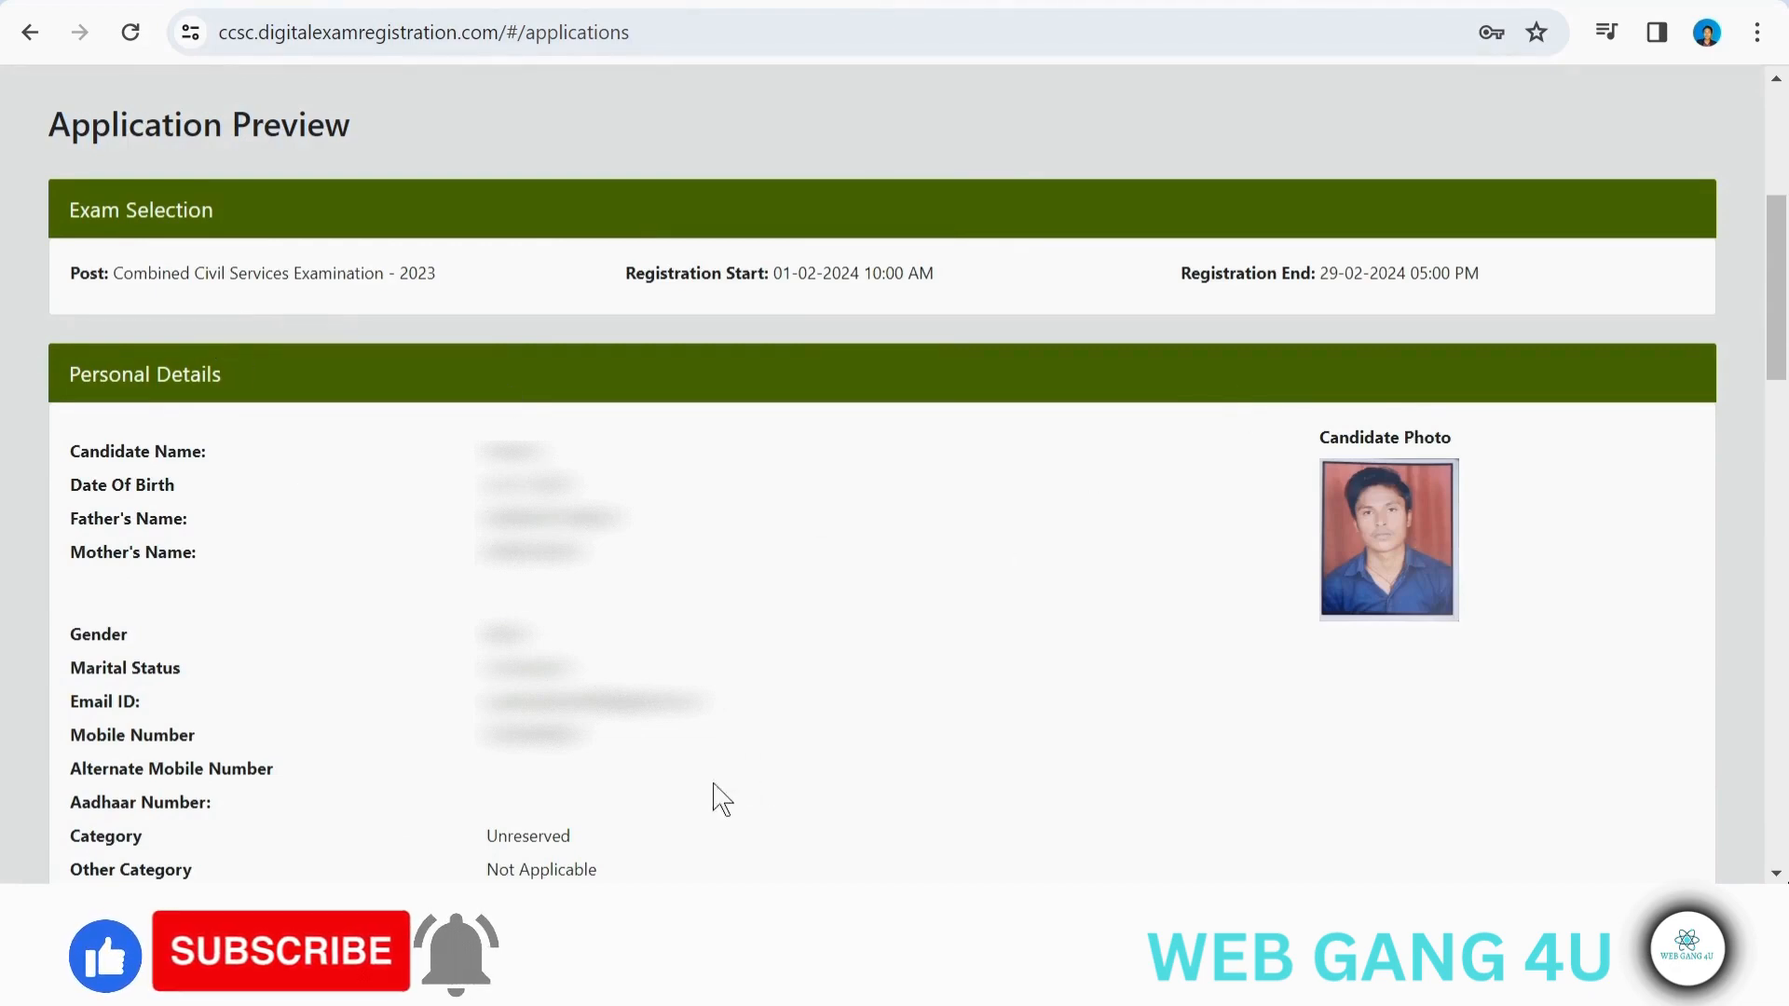
# Submit and lock the application with the declaration's terms and conditions accepted, and confirm the entered details
pyautogui.scroll(-20, 678, 736)
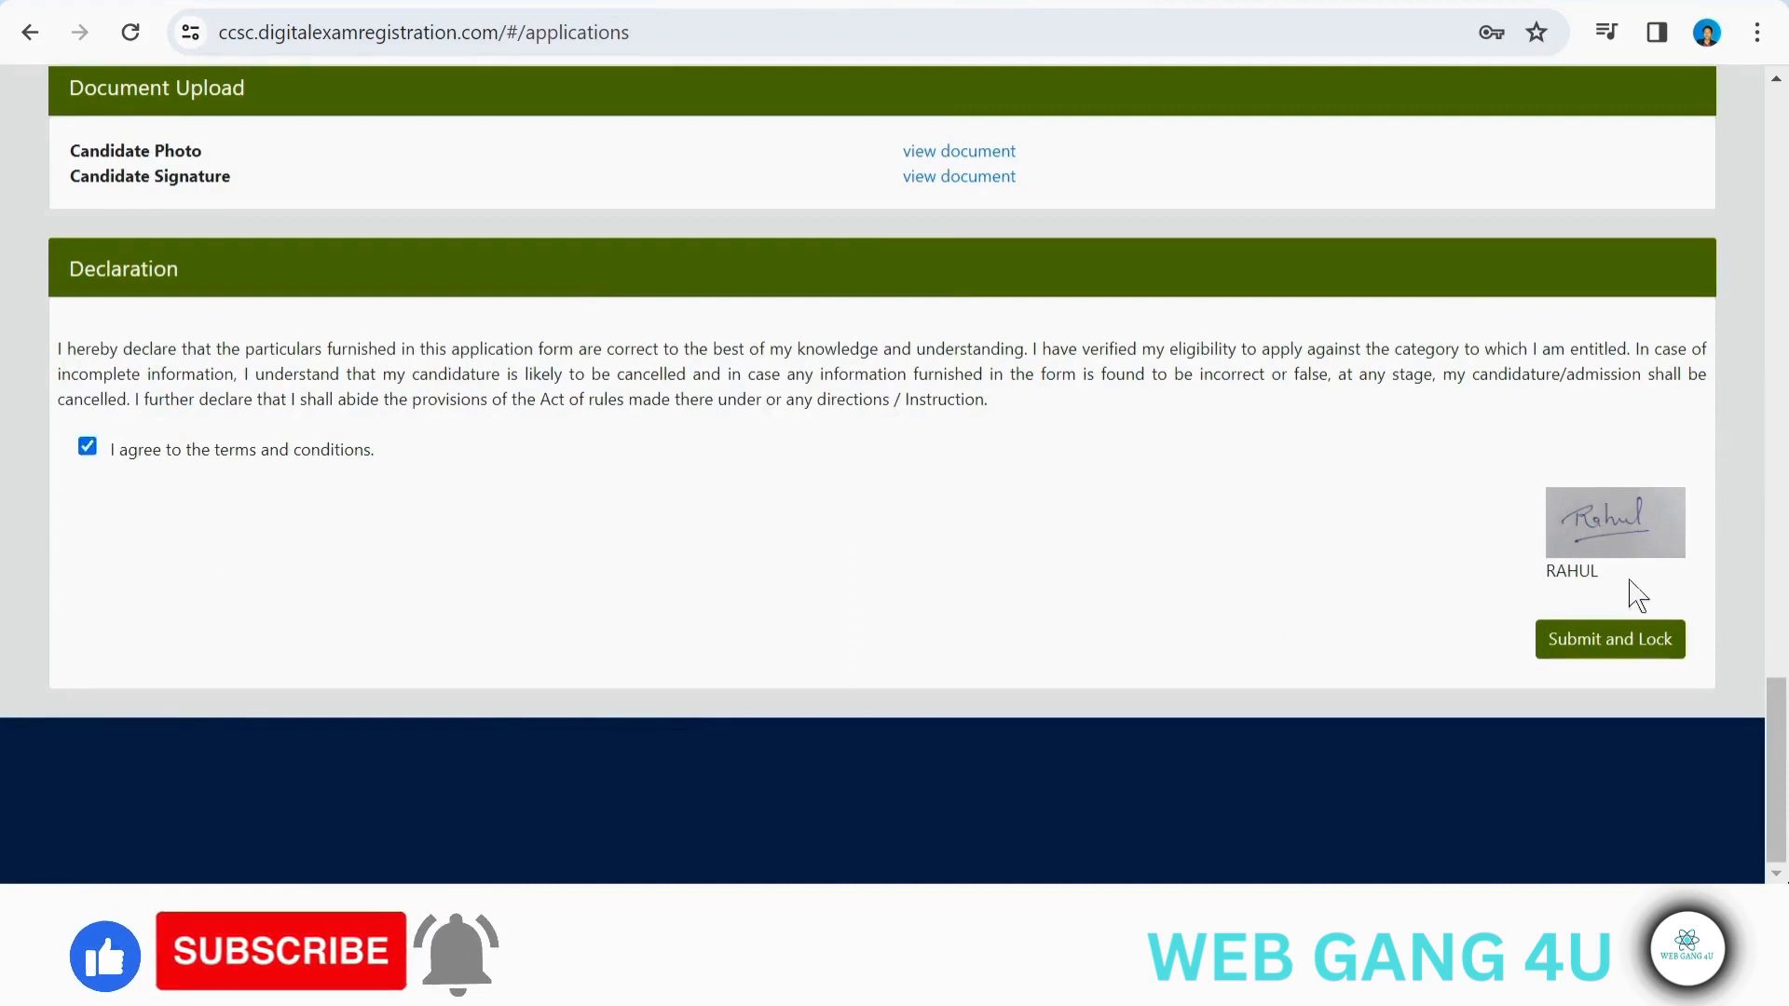
pyautogui.click(1604, 643)
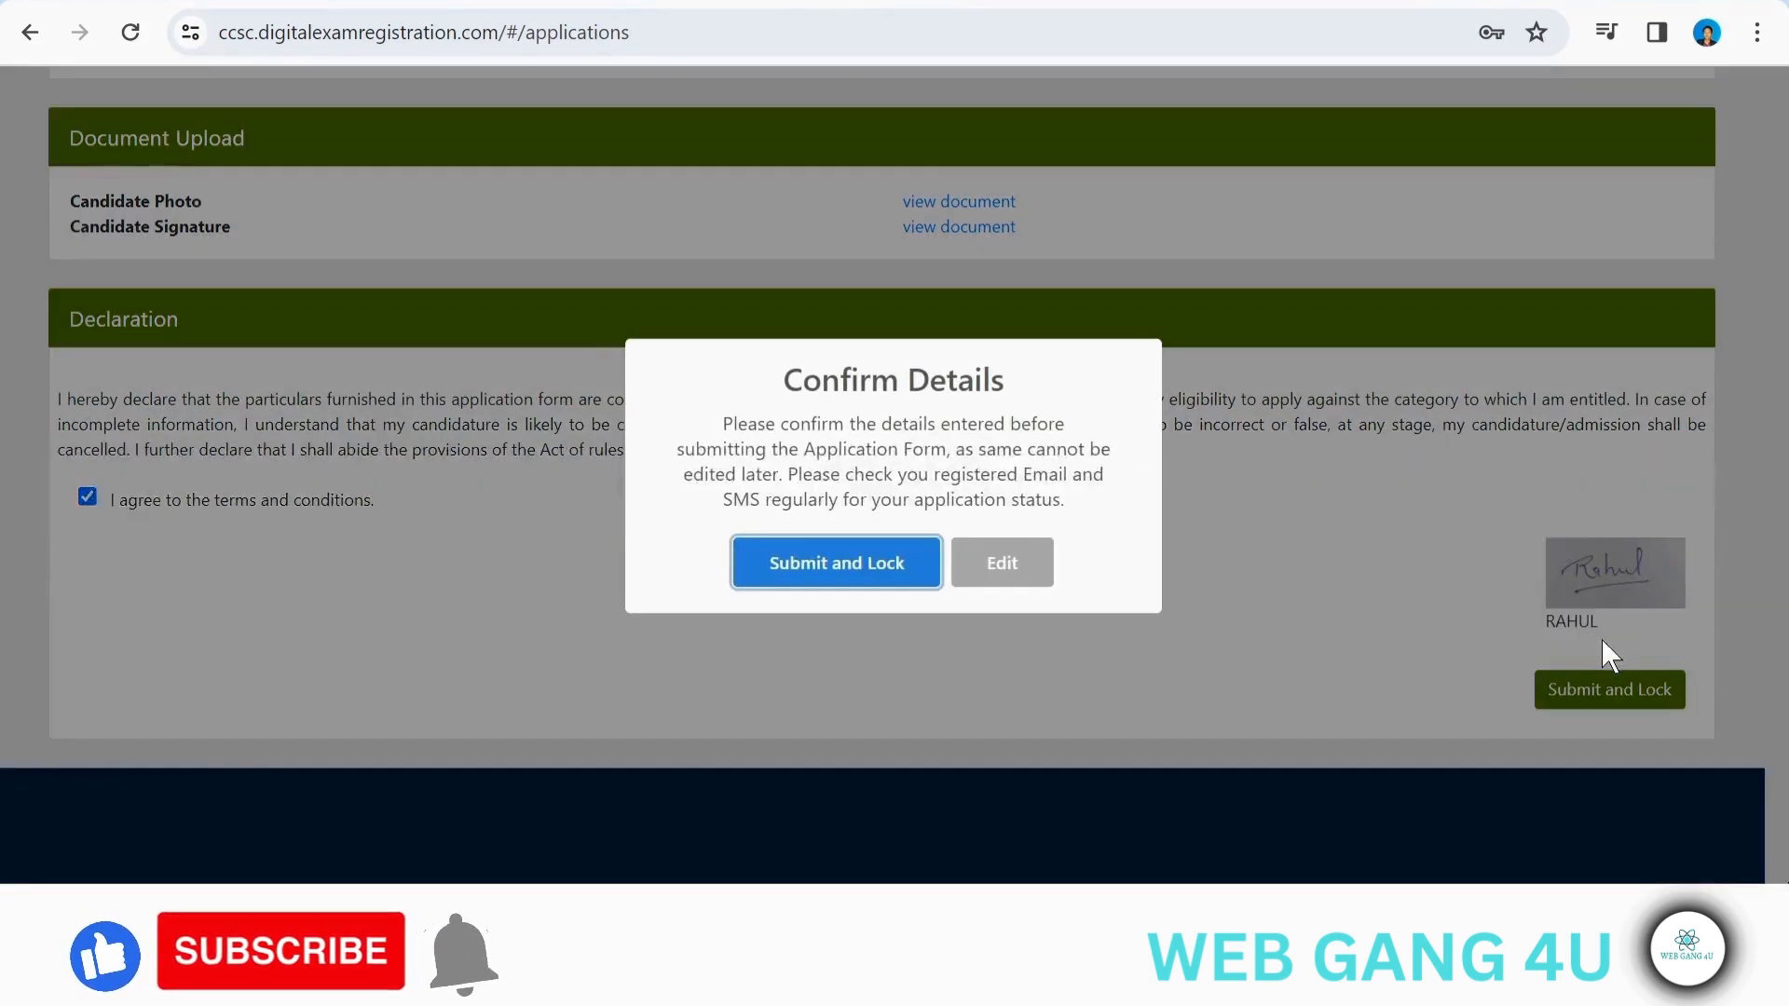
pyautogui.click(837, 589)
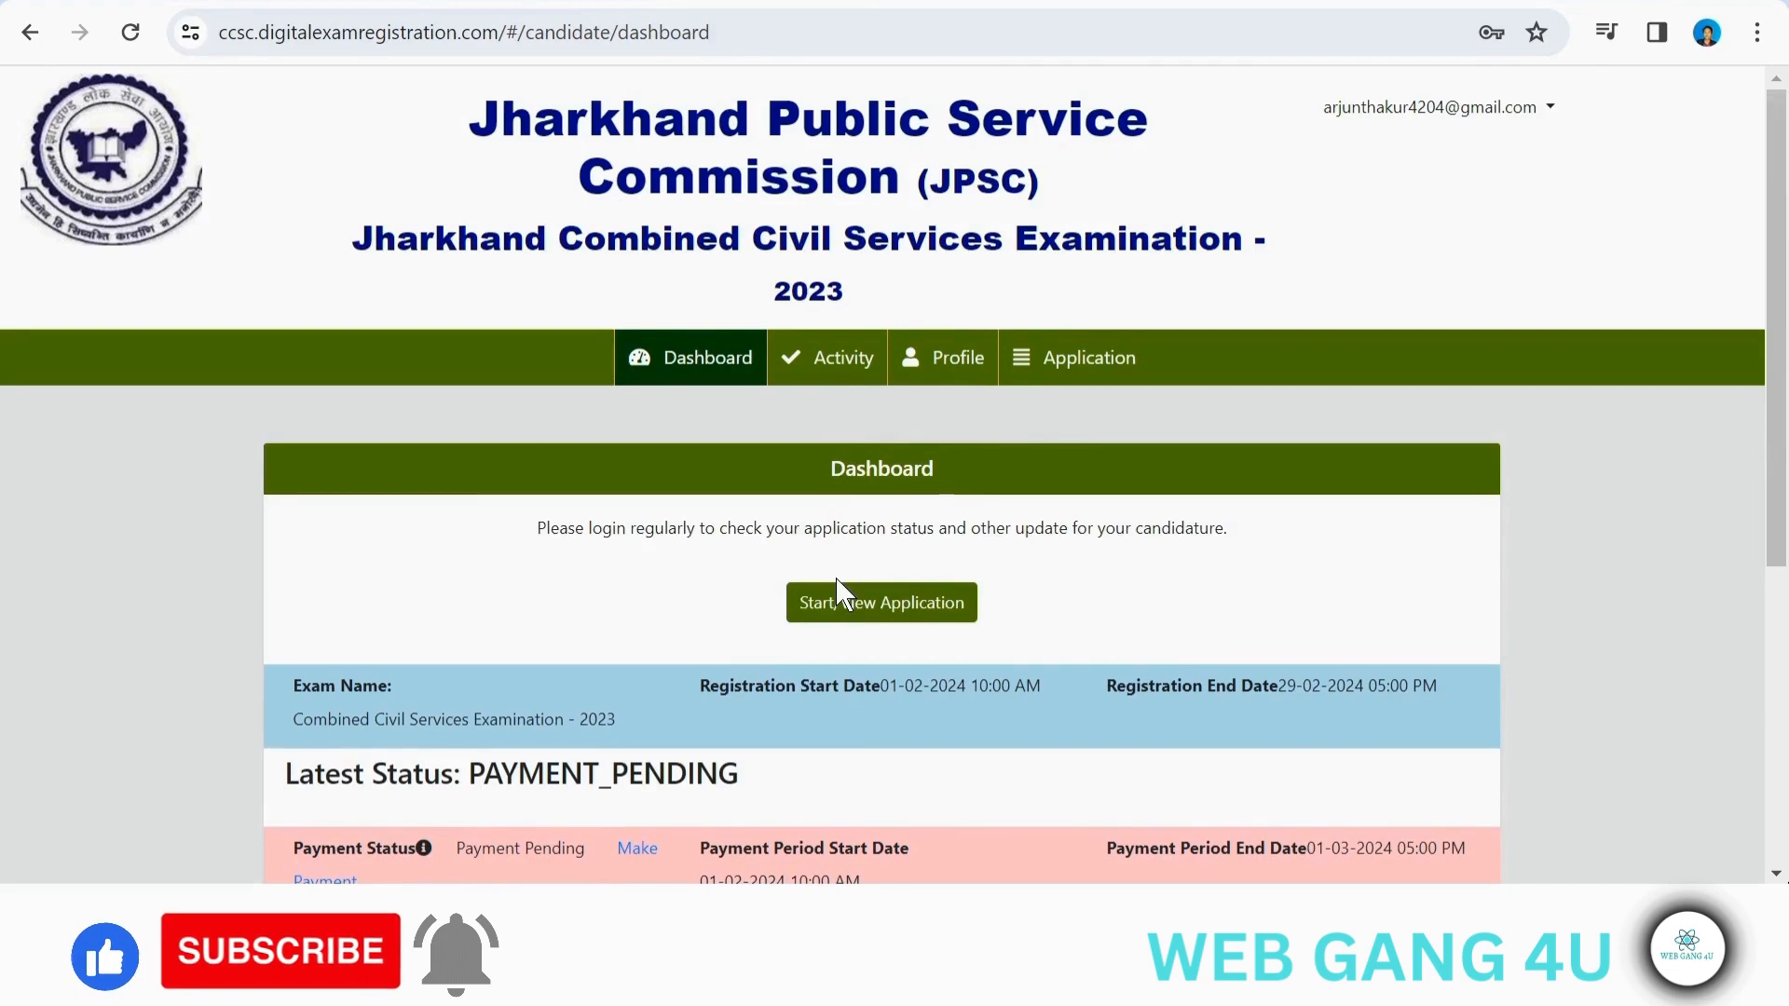
# Start the pending fee payment for the Combined Civil Services Examination - 2023 from the candidate dashboard
pyautogui.scroll(-3, 838, 591)
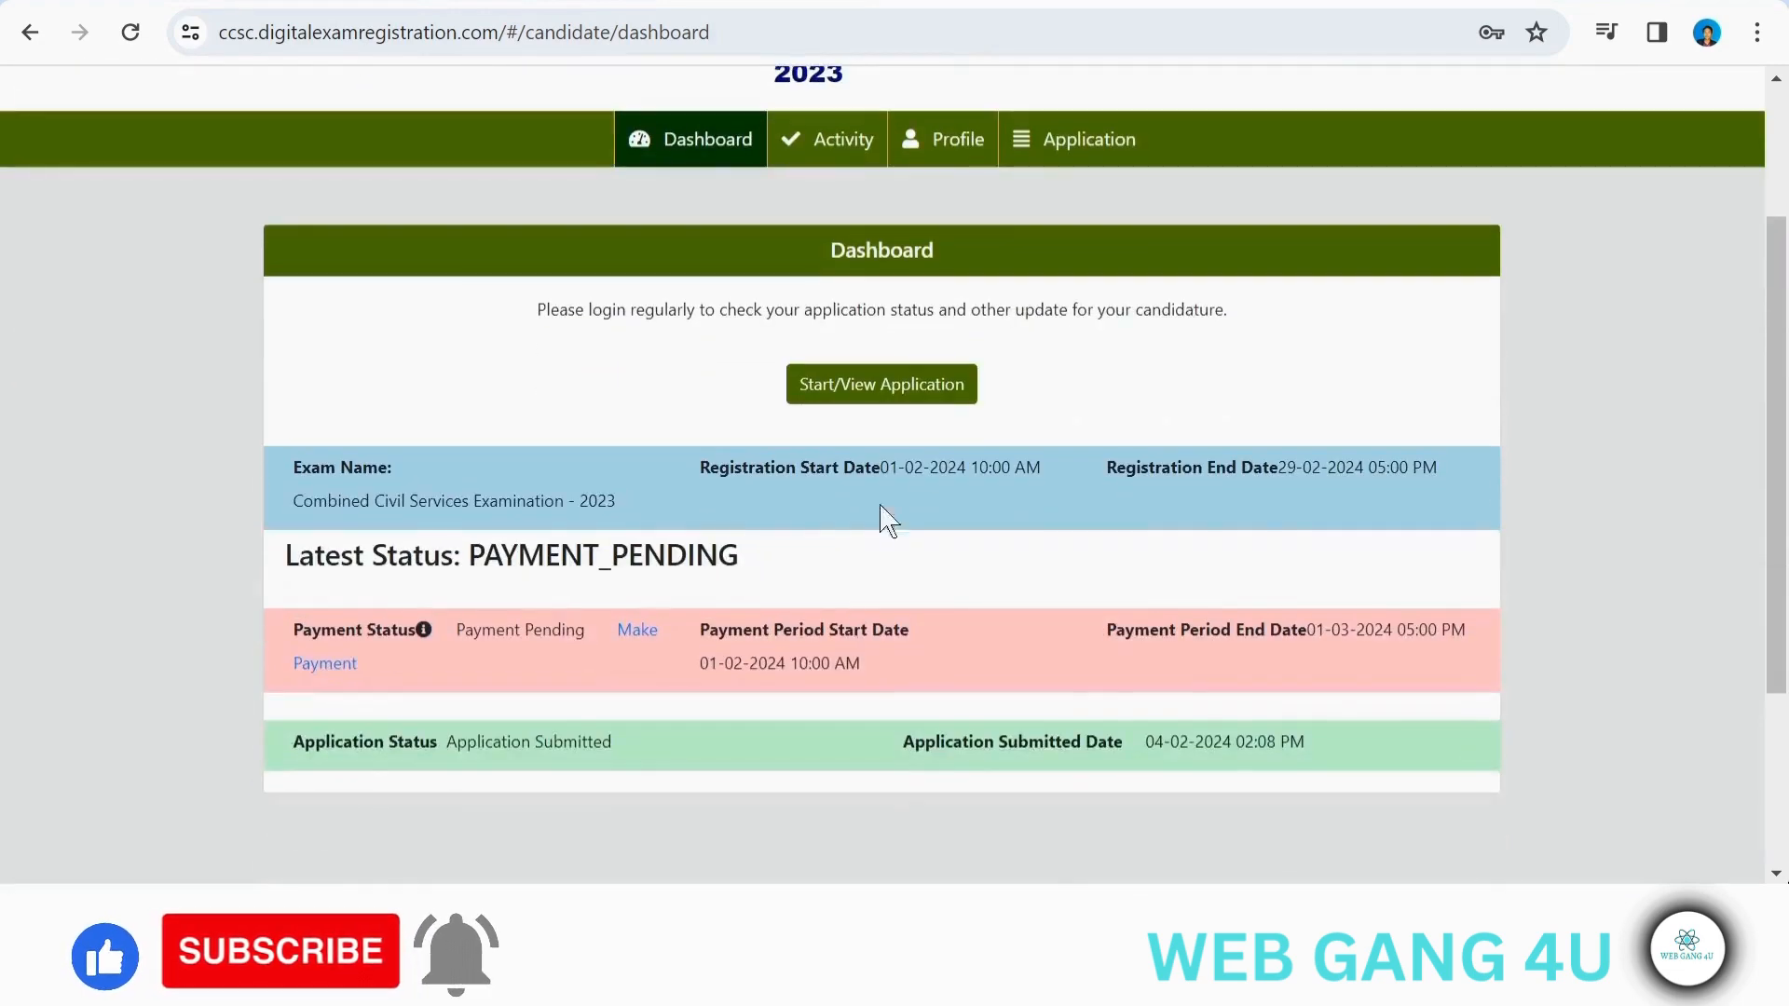
pyautogui.scroll(-2, 886, 399)
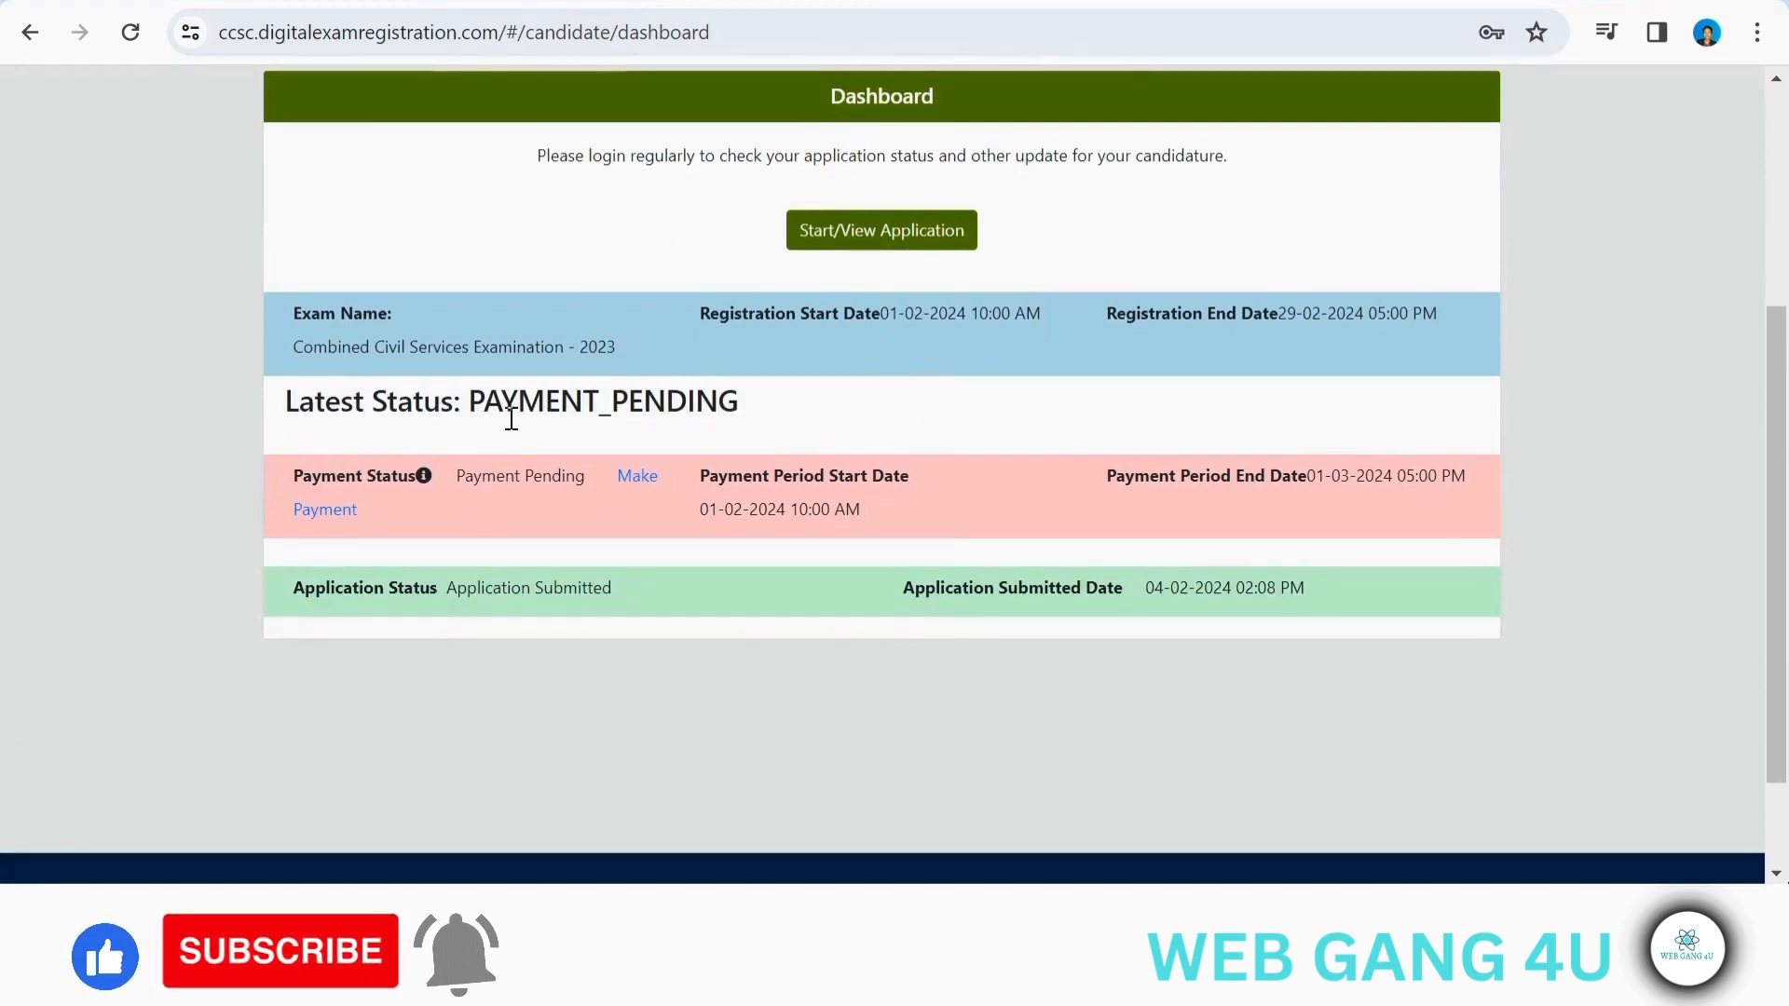
pyautogui.click(637, 477)
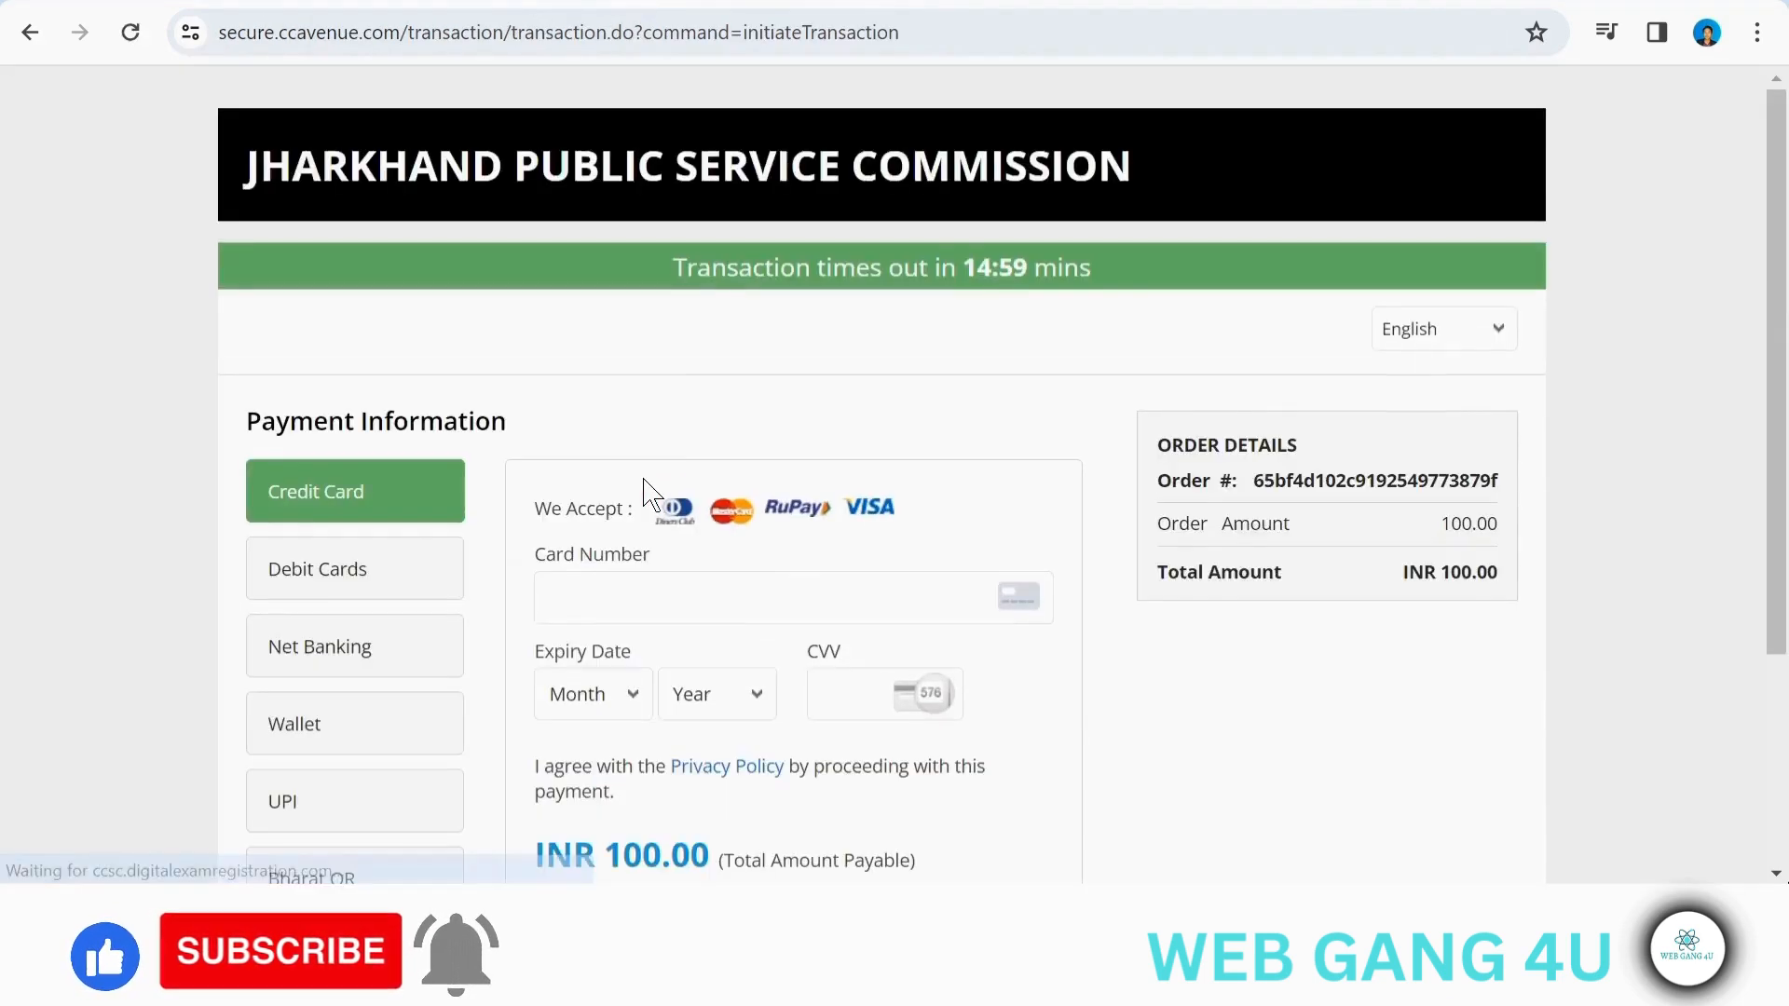
# Look through the Debit Cards, Net Banking, Wallet, UPI and Bharat QR payment options, then choose Debit Cards
pyautogui.scroll(-2, 650, 494)
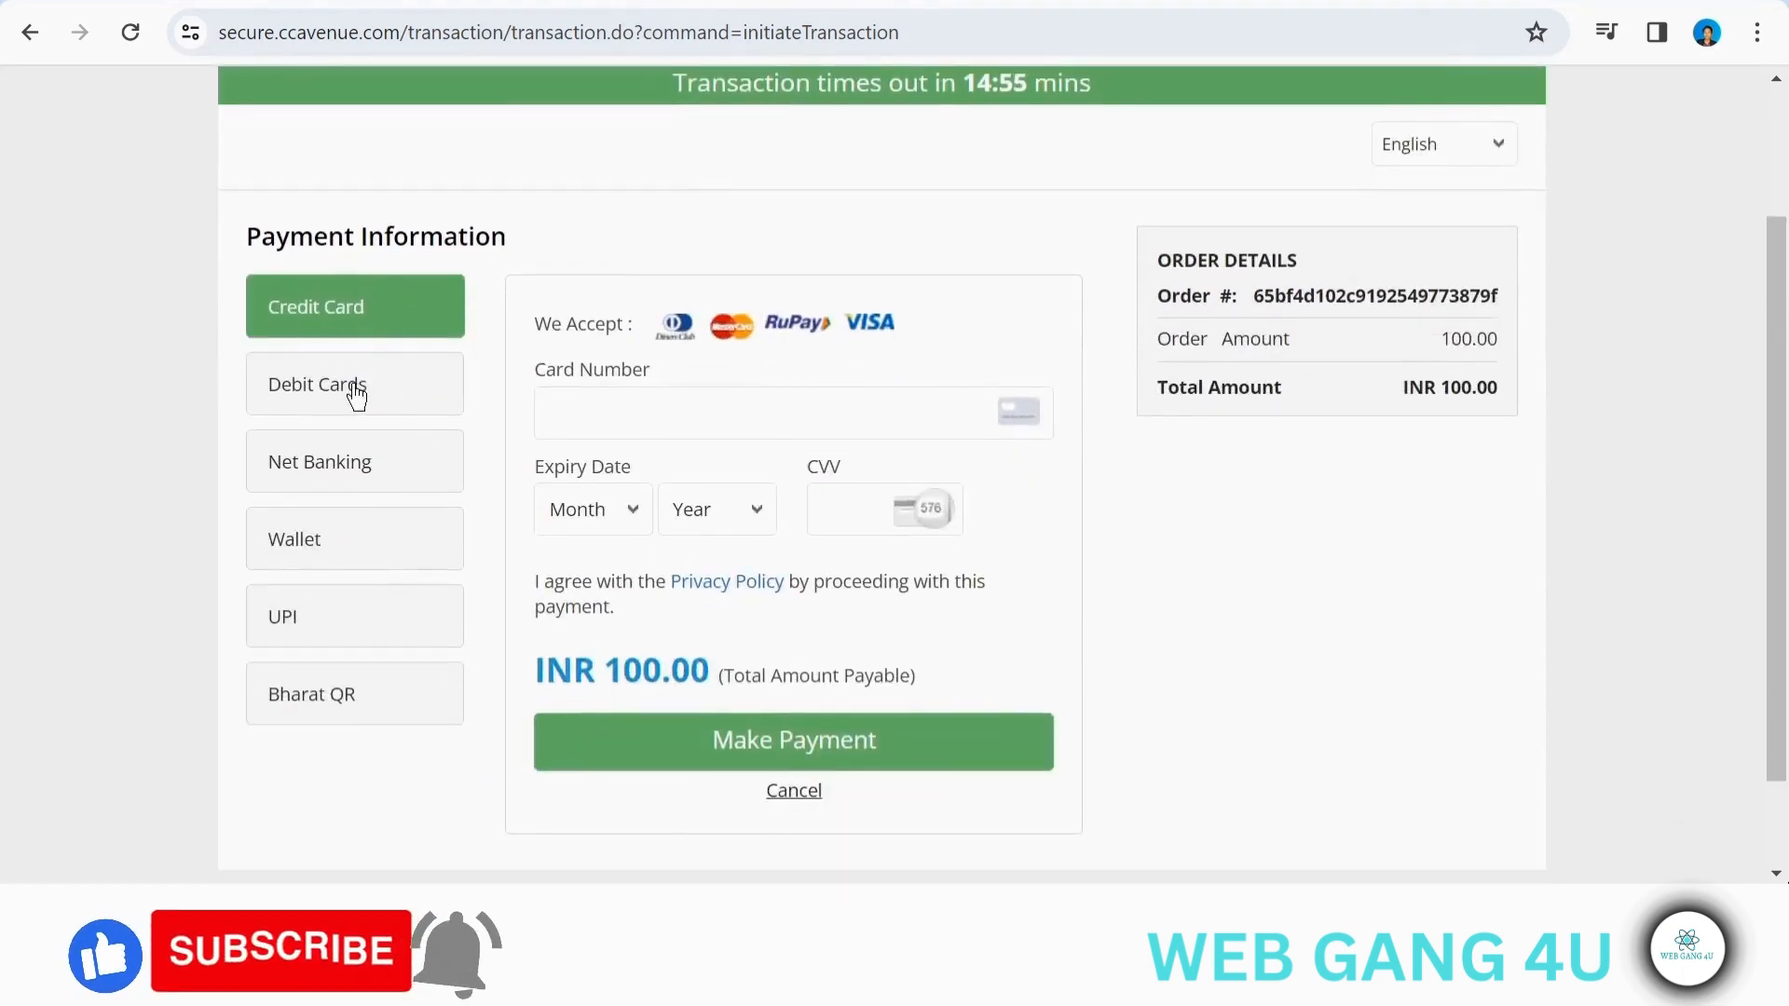
pyautogui.click(355, 395)
pyautogui.click(333, 459)
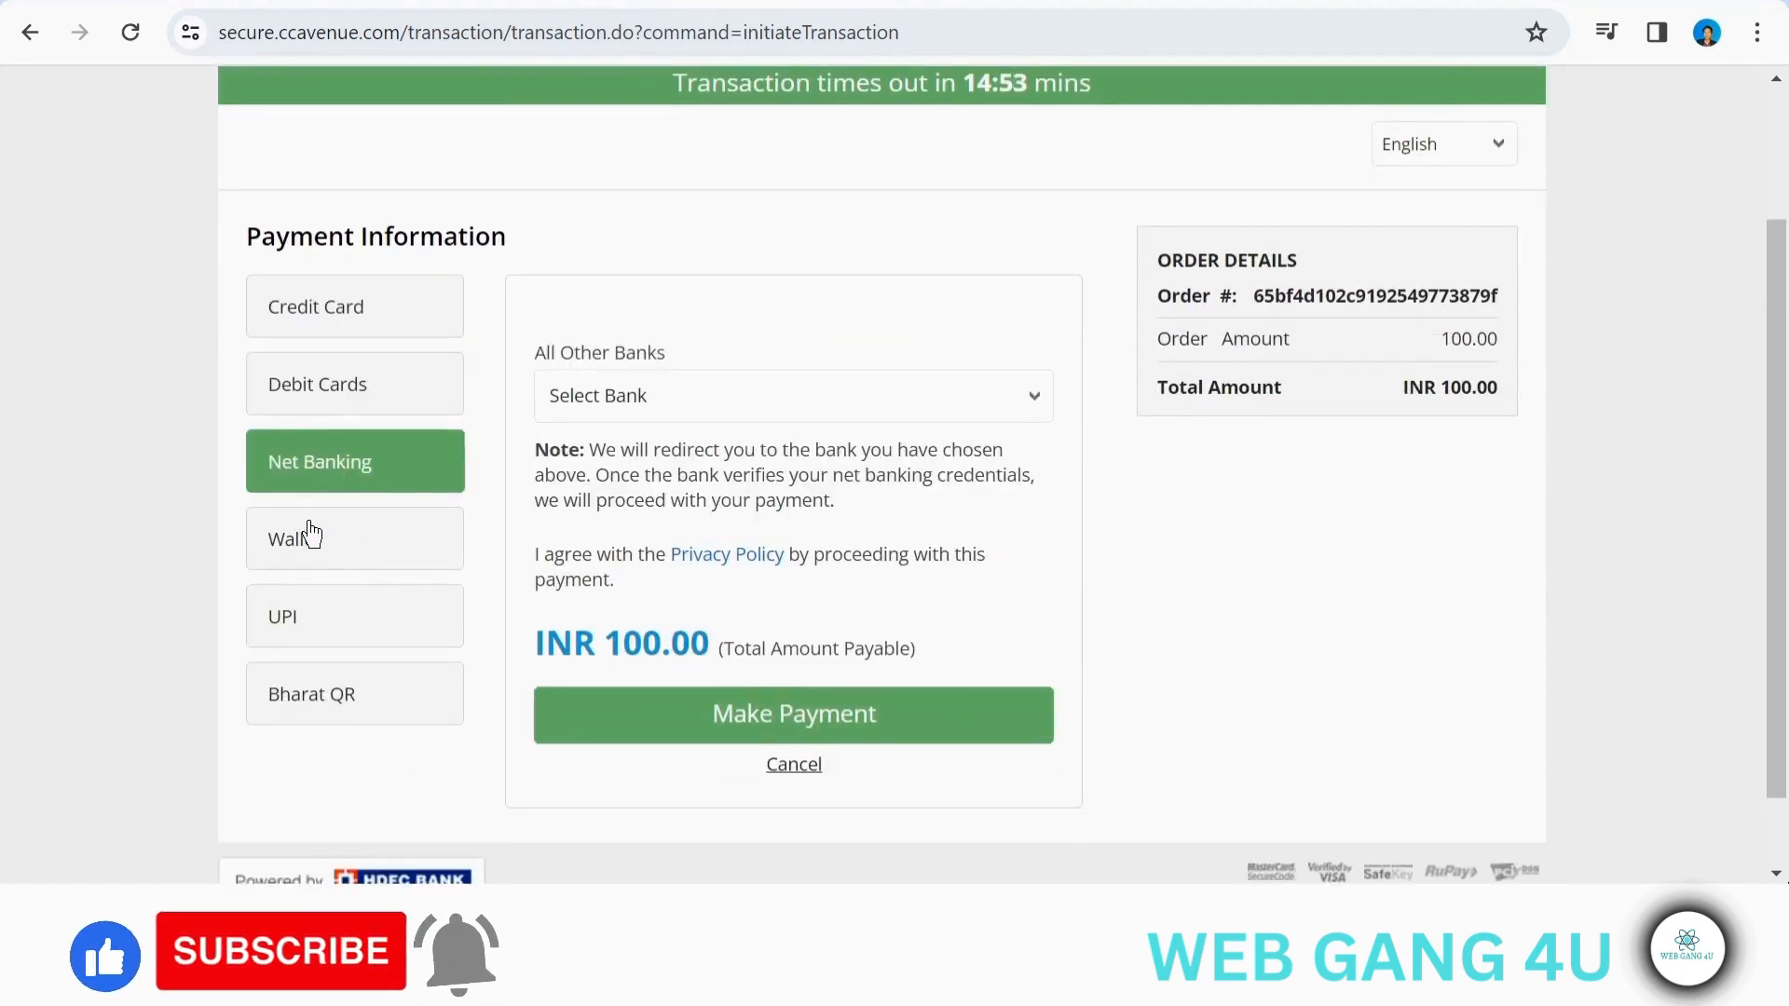
pyautogui.click(313, 533)
pyautogui.click(313, 632)
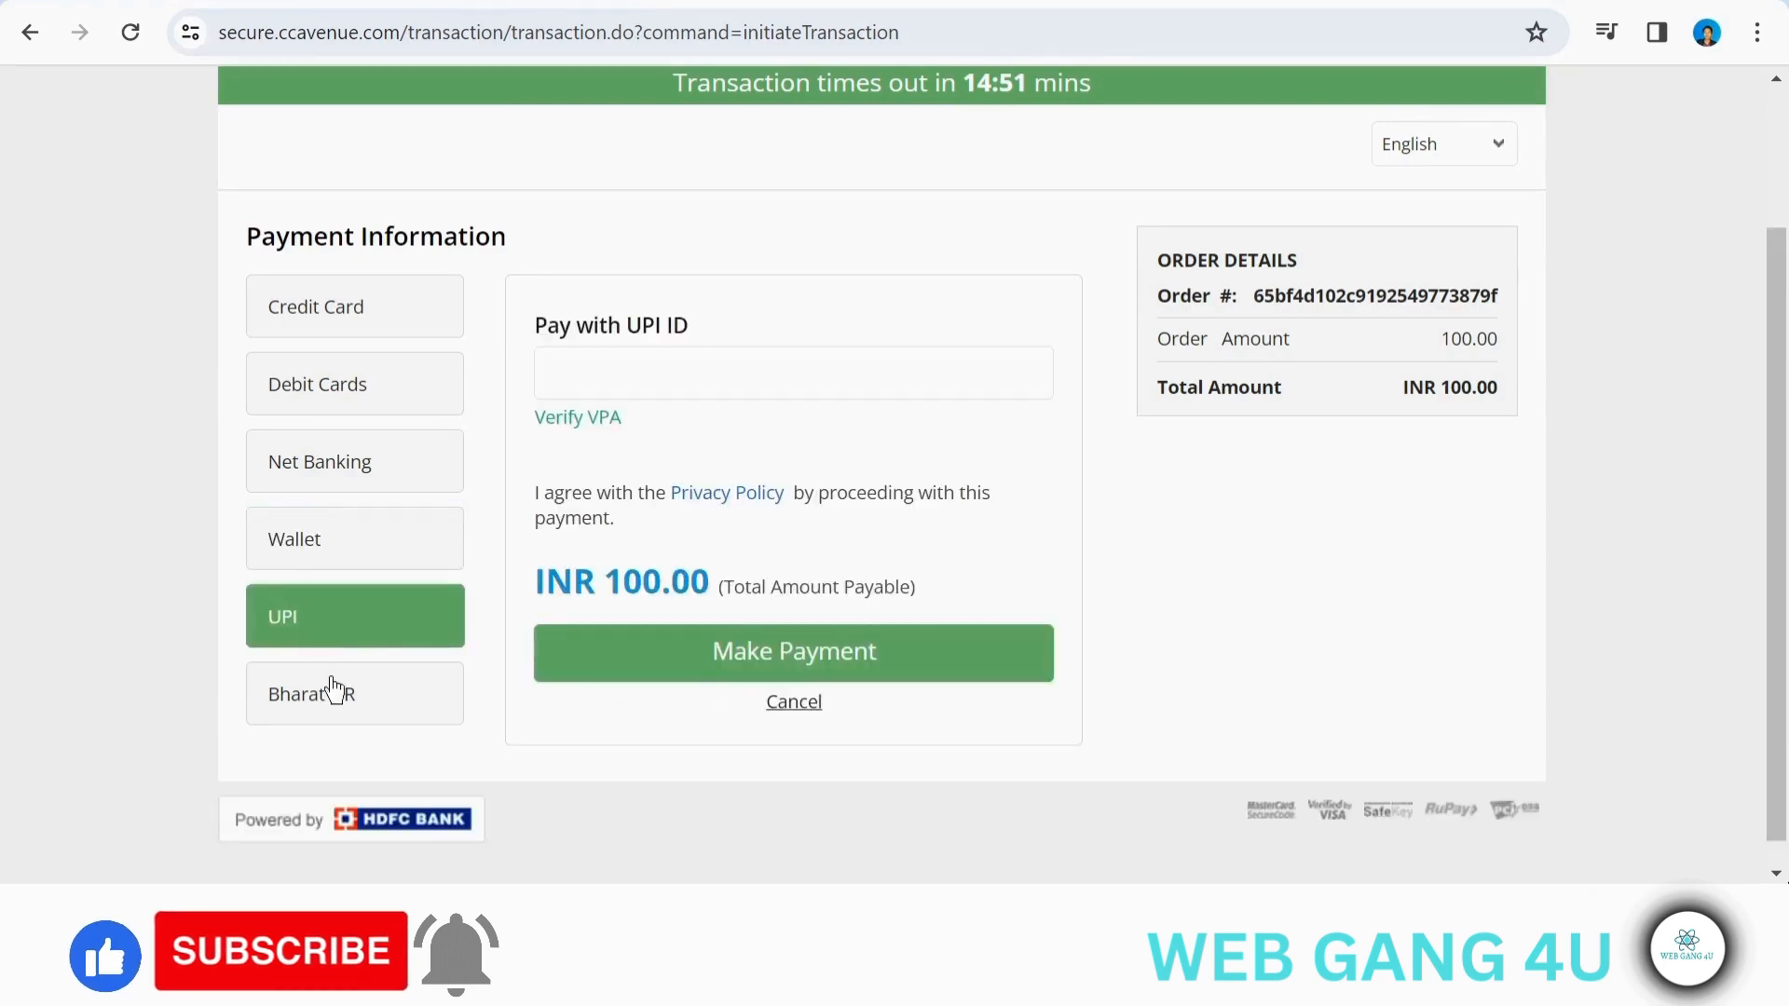
pyautogui.click(341, 714)
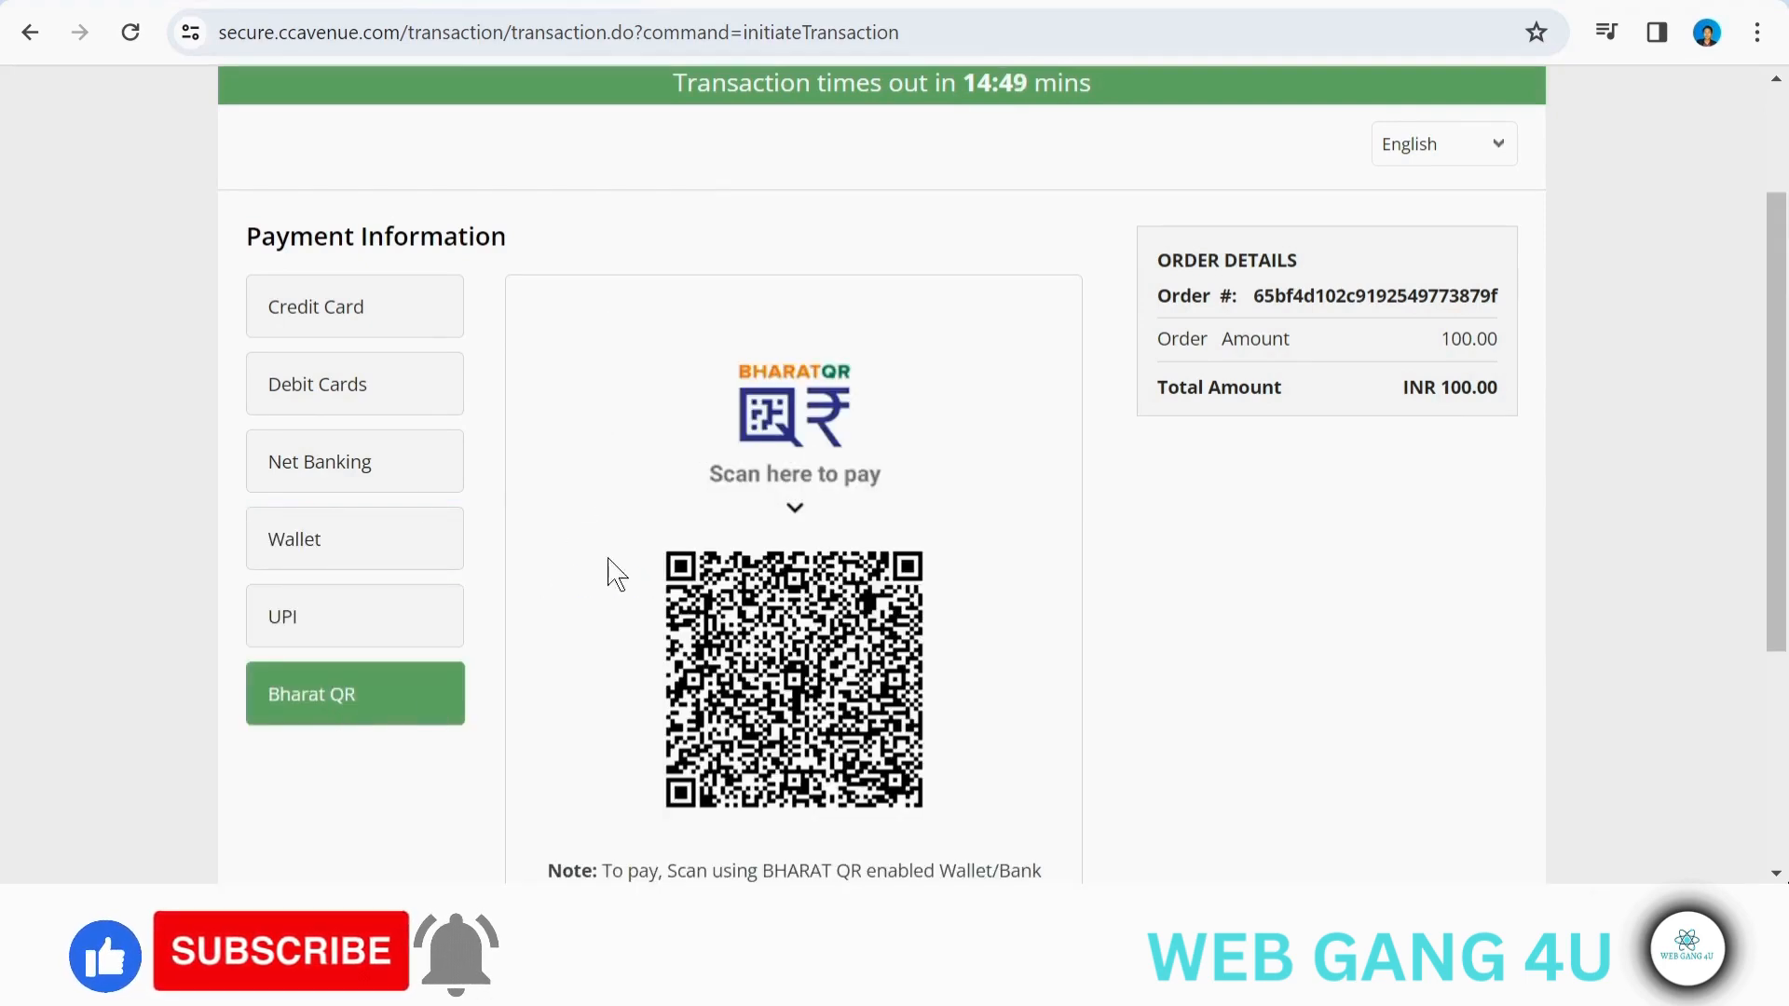
pyautogui.click(402, 405)
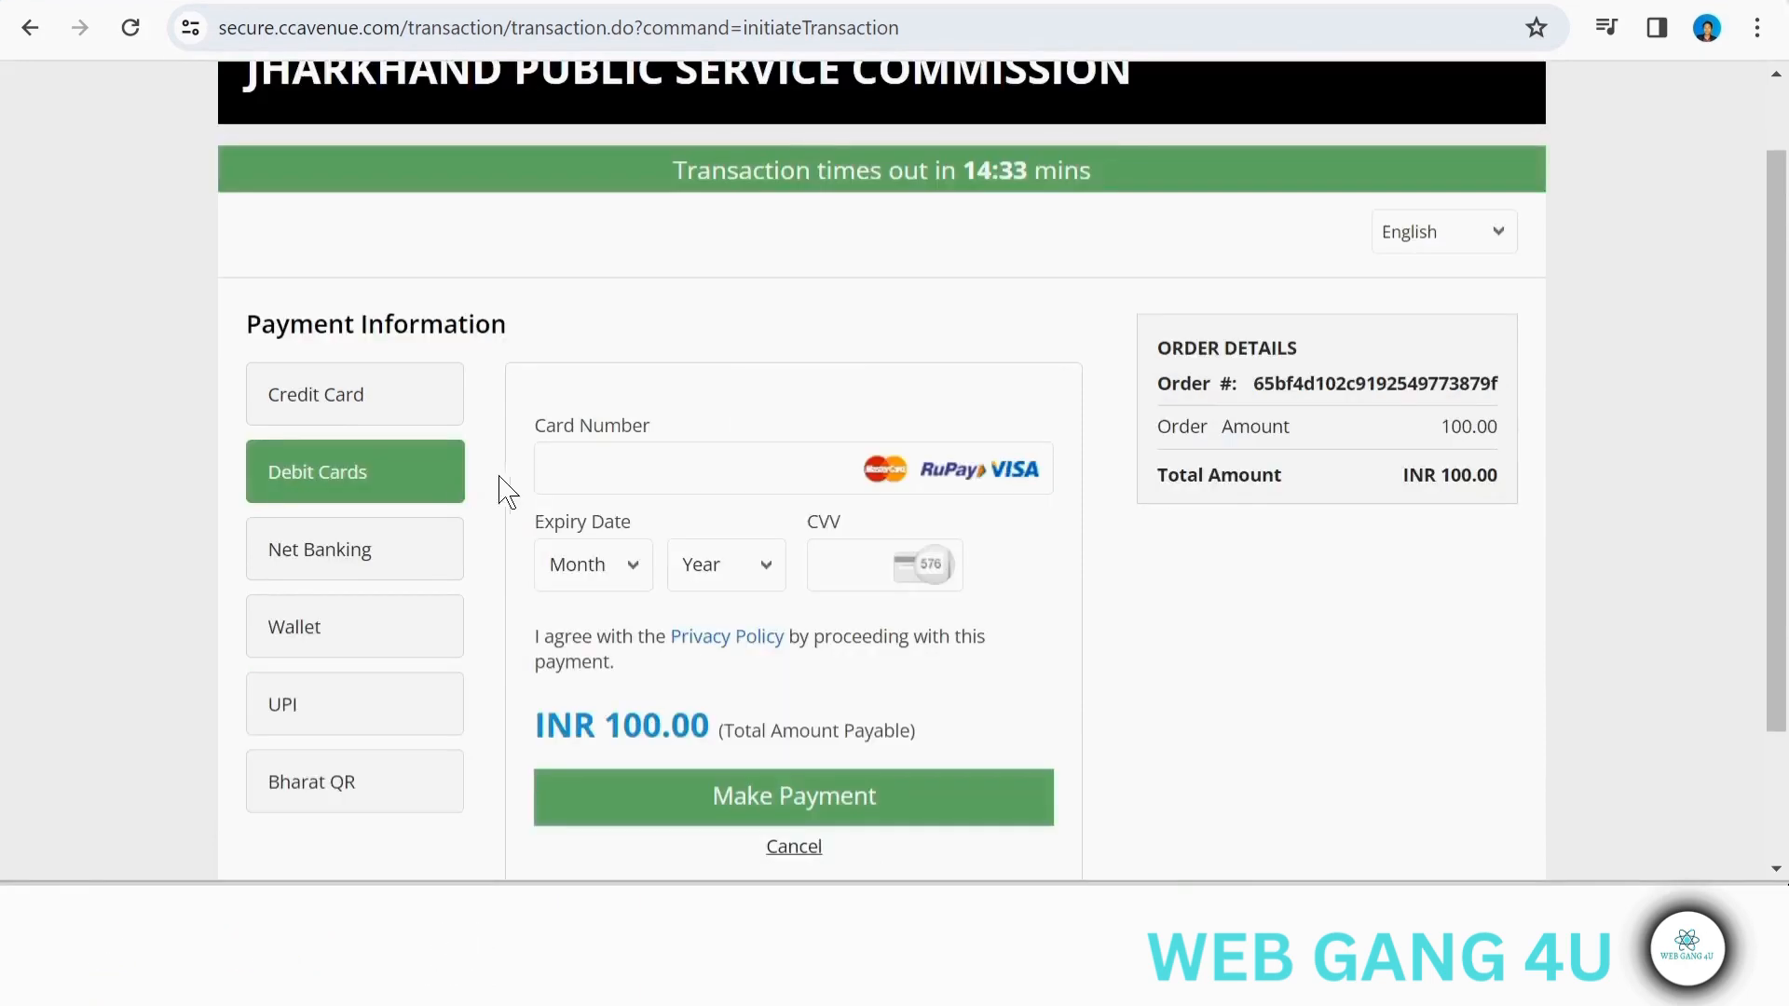
# Set the debit card's expiry date to Apr (04) 2027 and activate the CVV field for entry
pyautogui.click(580, 471)
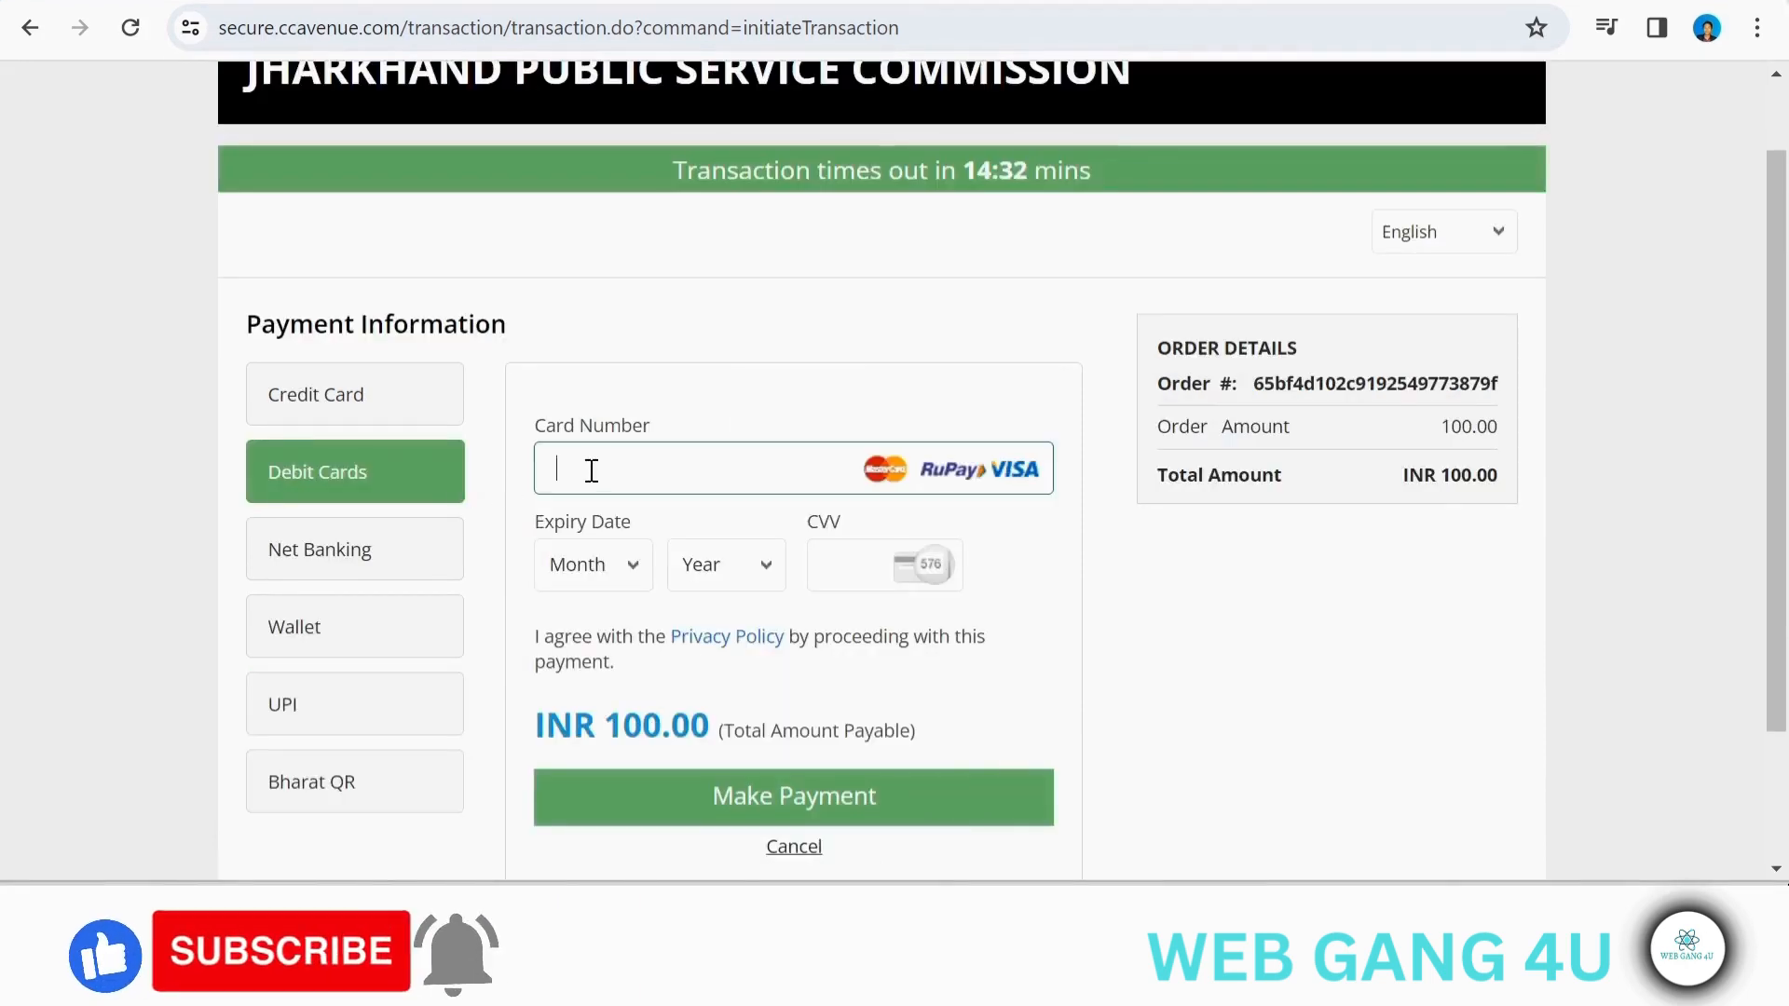
pyautogui.click(606, 574)
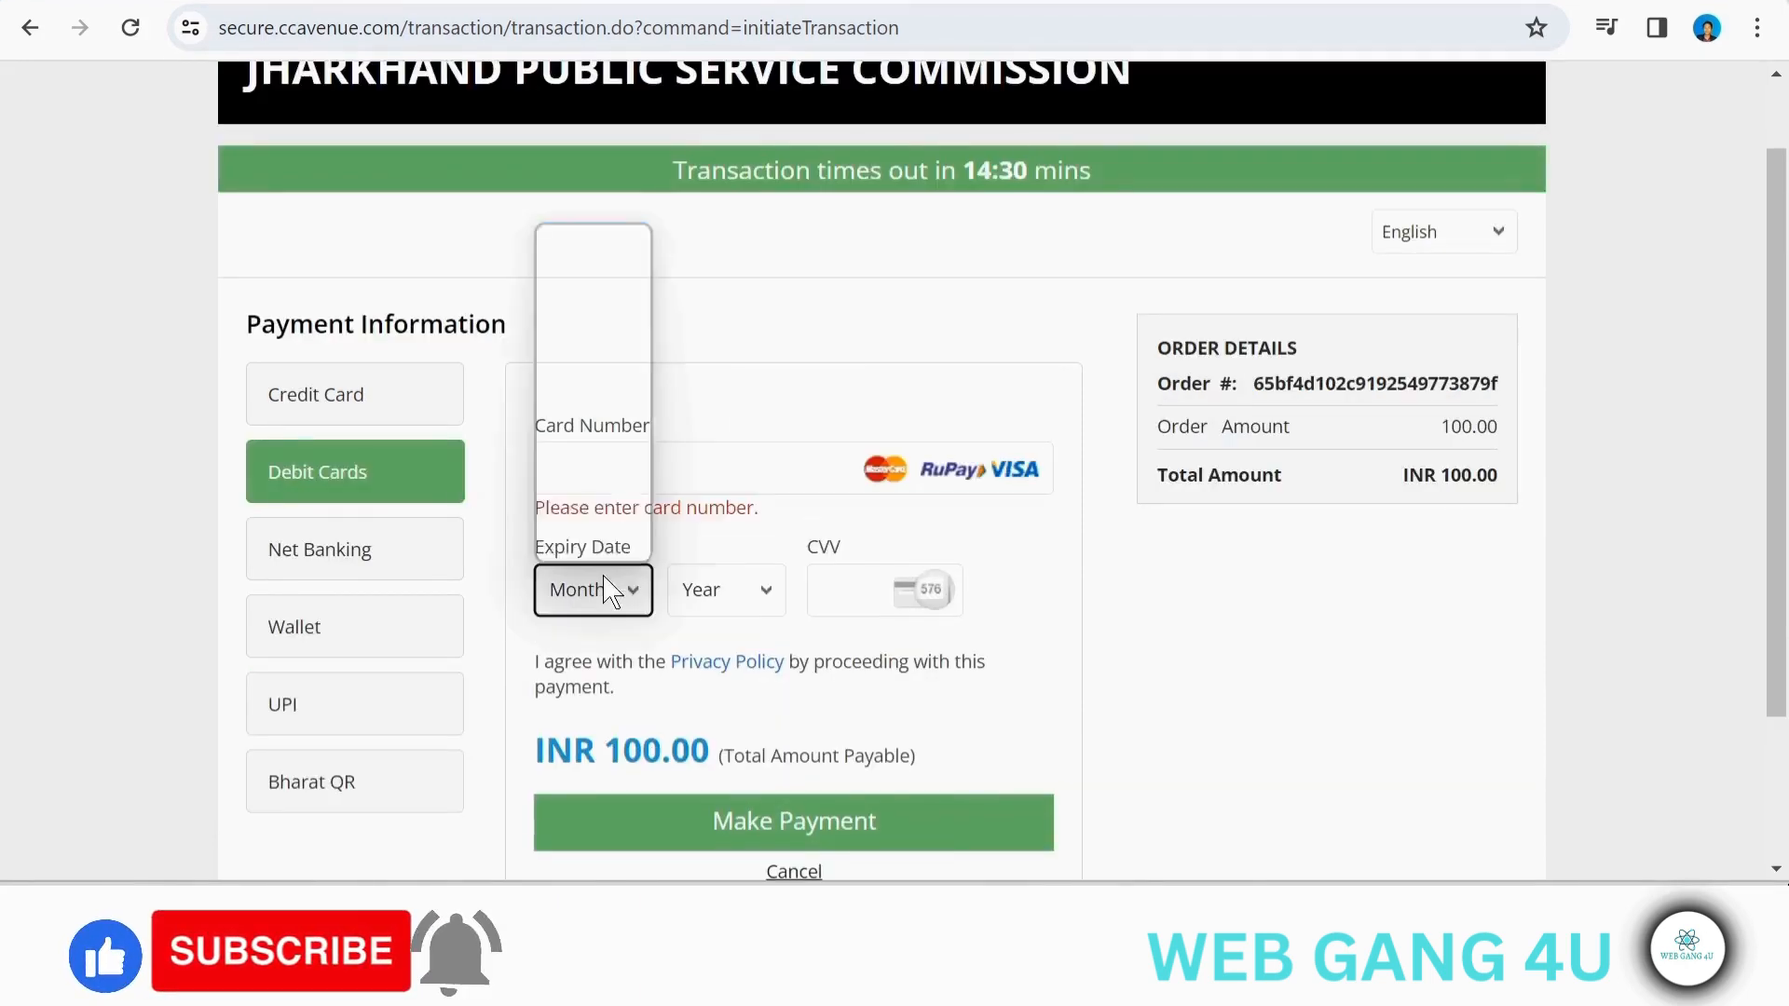
pyautogui.click(578, 341)
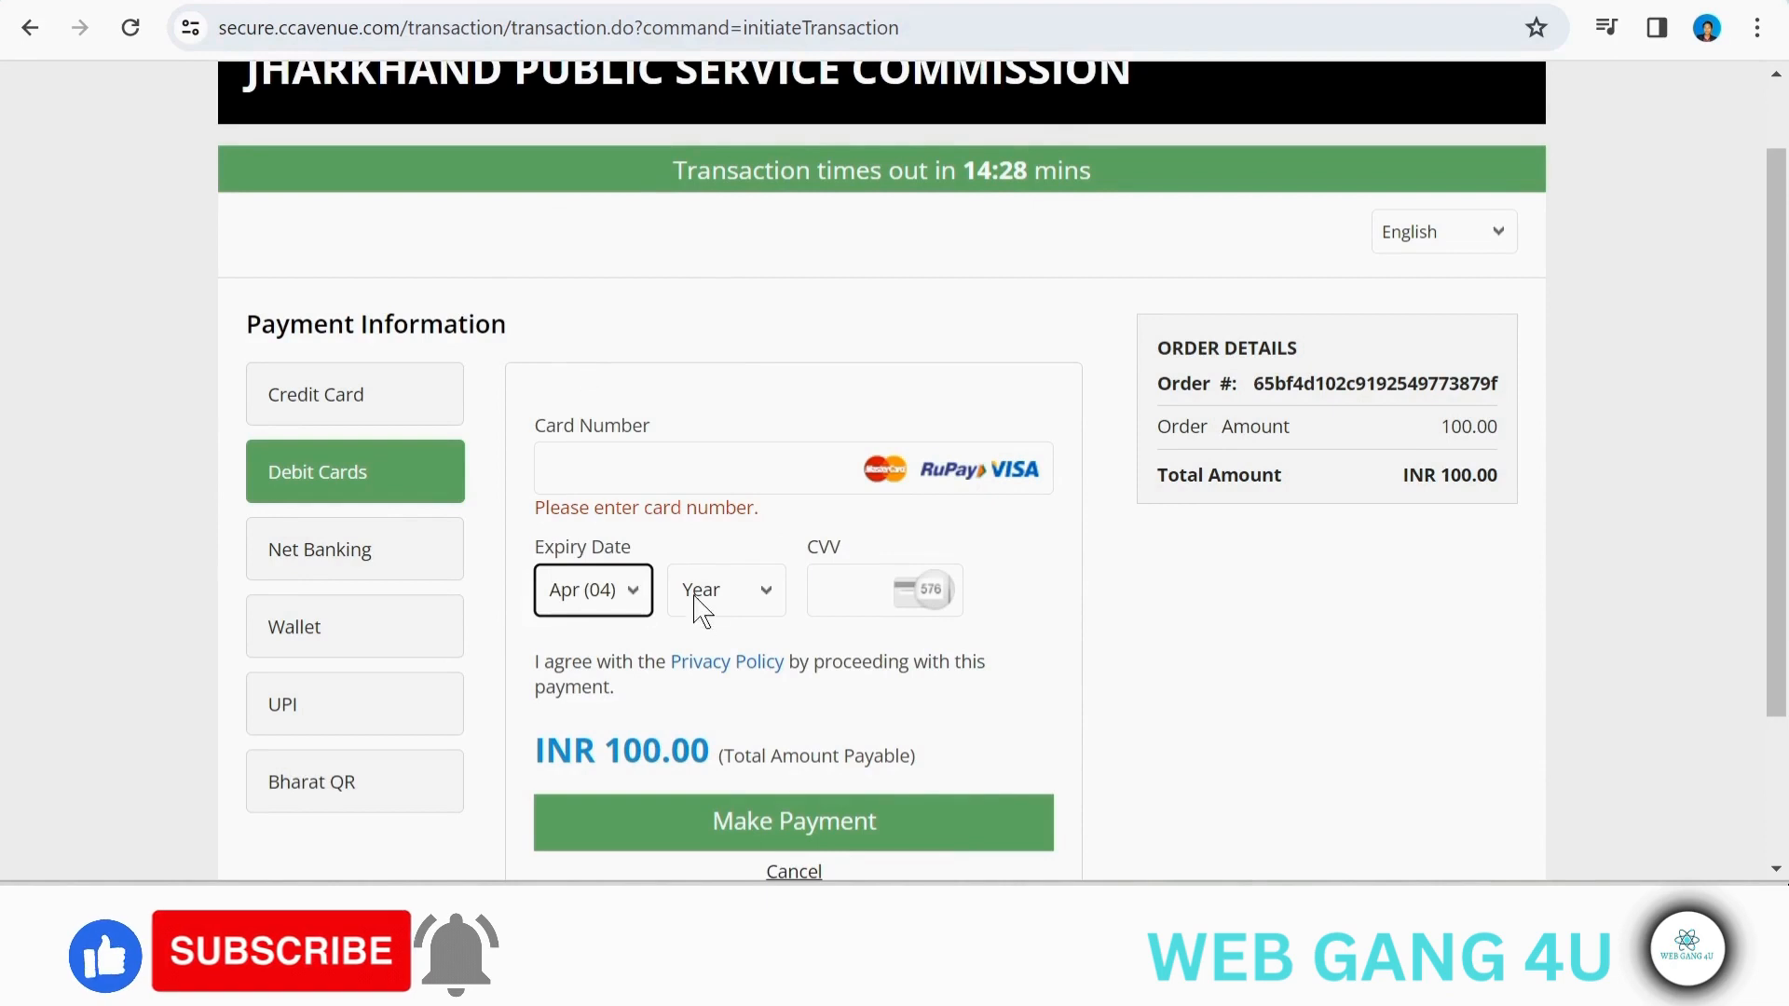
pyautogui.click(728, 597)
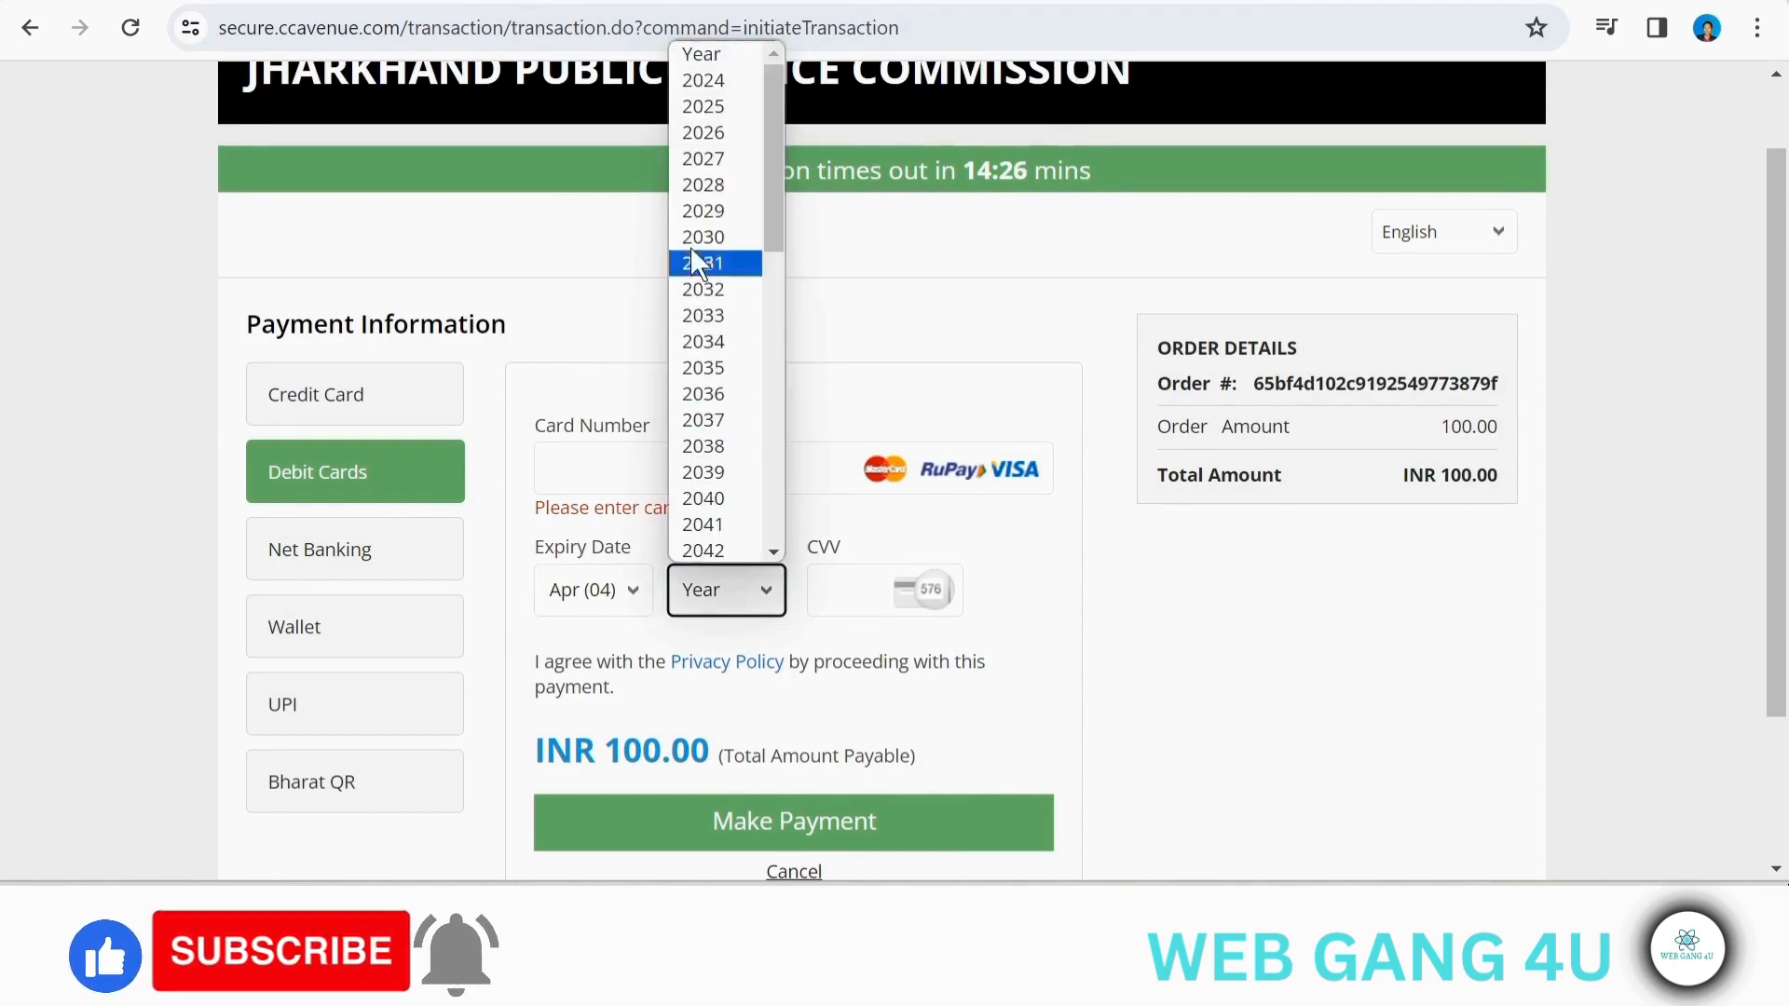
pyautogui.click(705, 159)
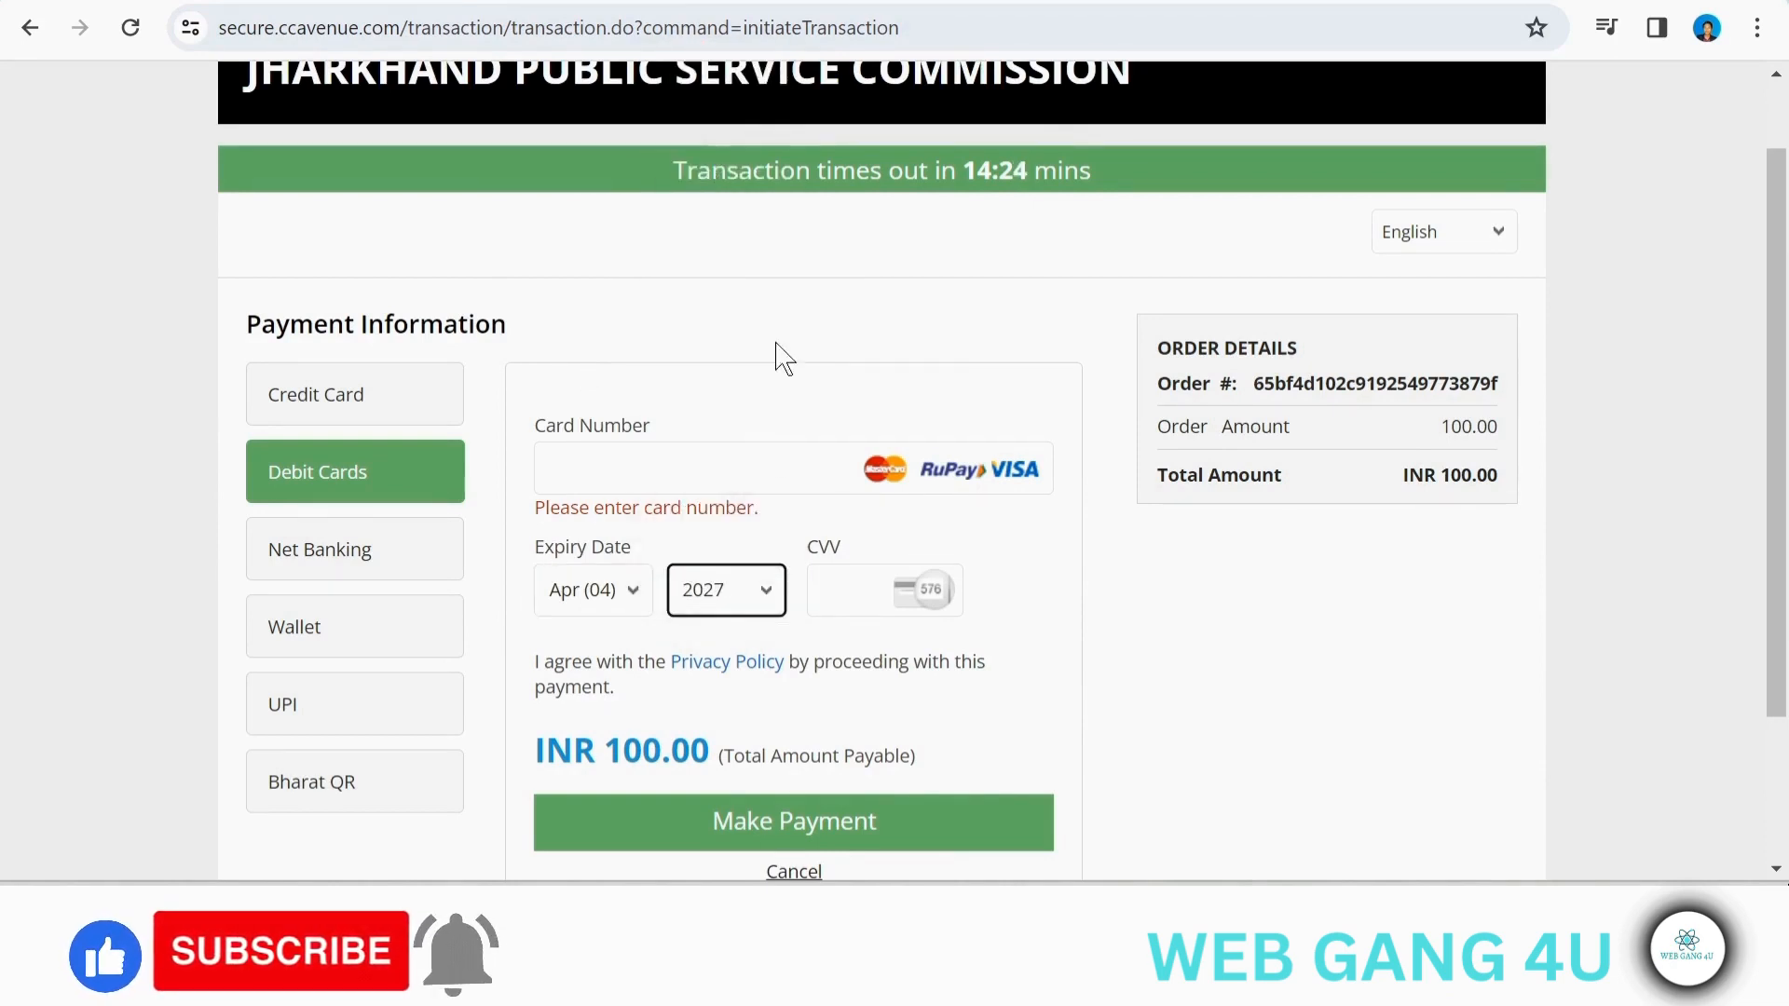
pyautogui.click(828, 584)
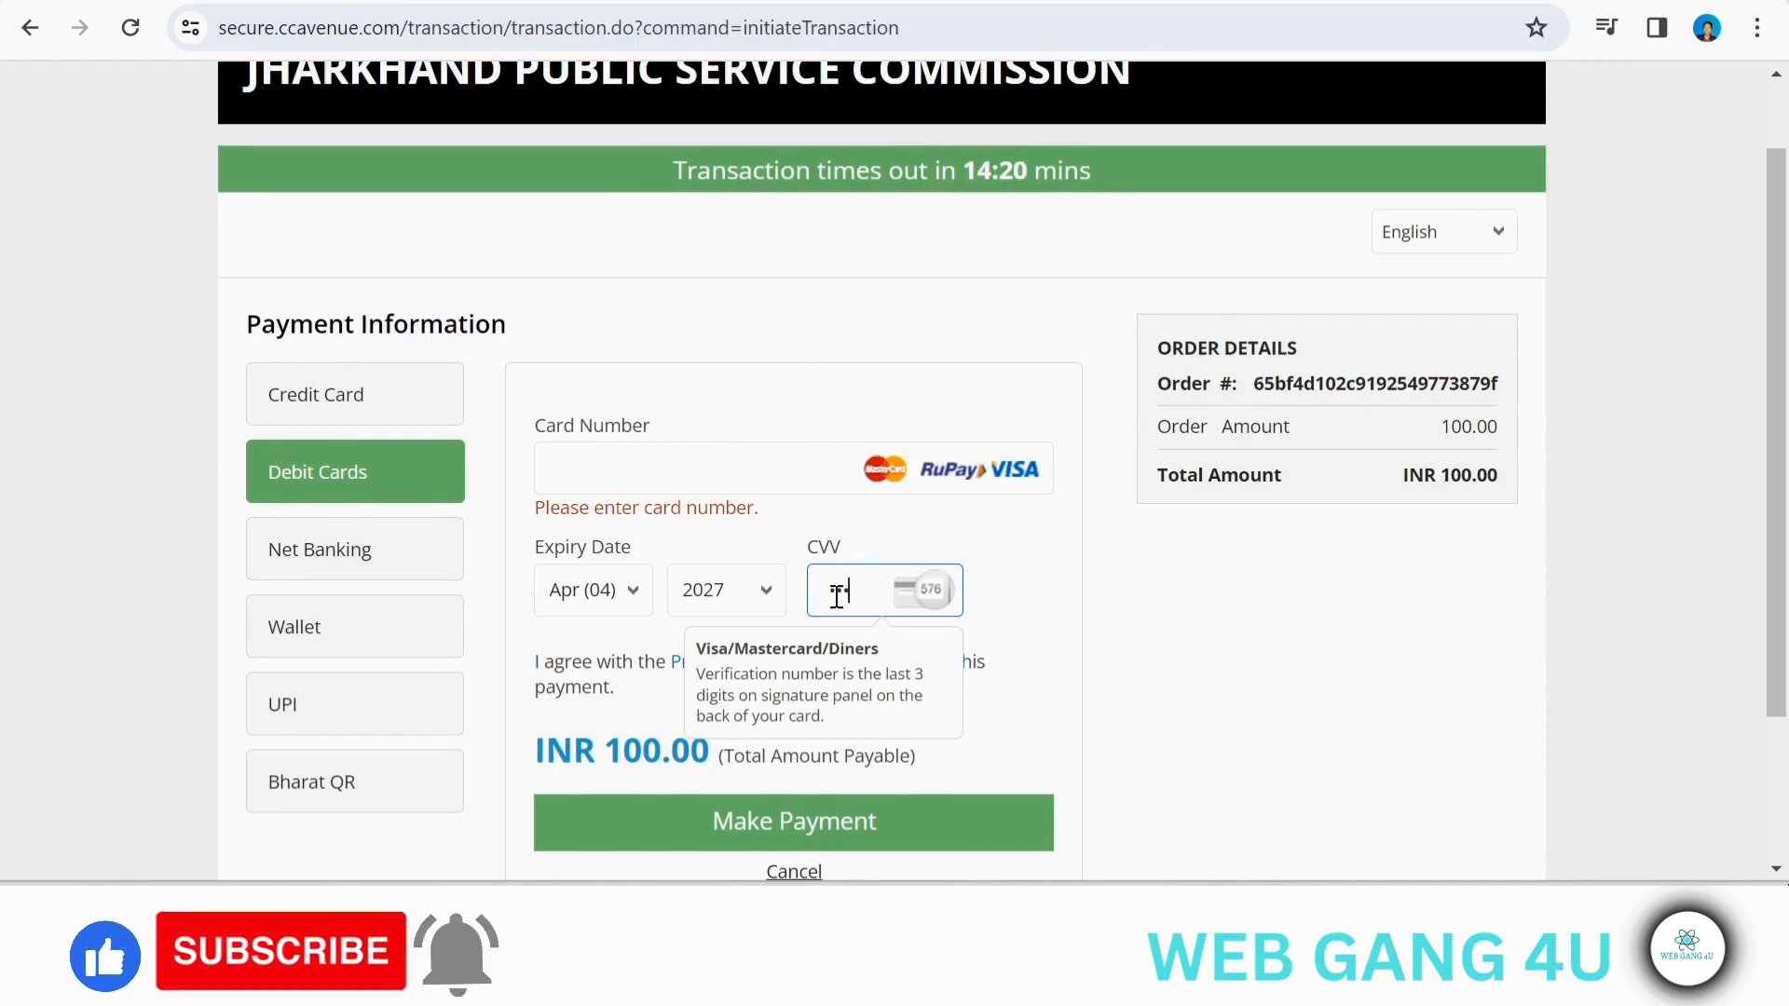
# Look through the latest online-form tutorial videos on the Web gang 4U YouTube channel, from the newest uploads to older ones
pyautogui.scroll(-3, 837, 597)
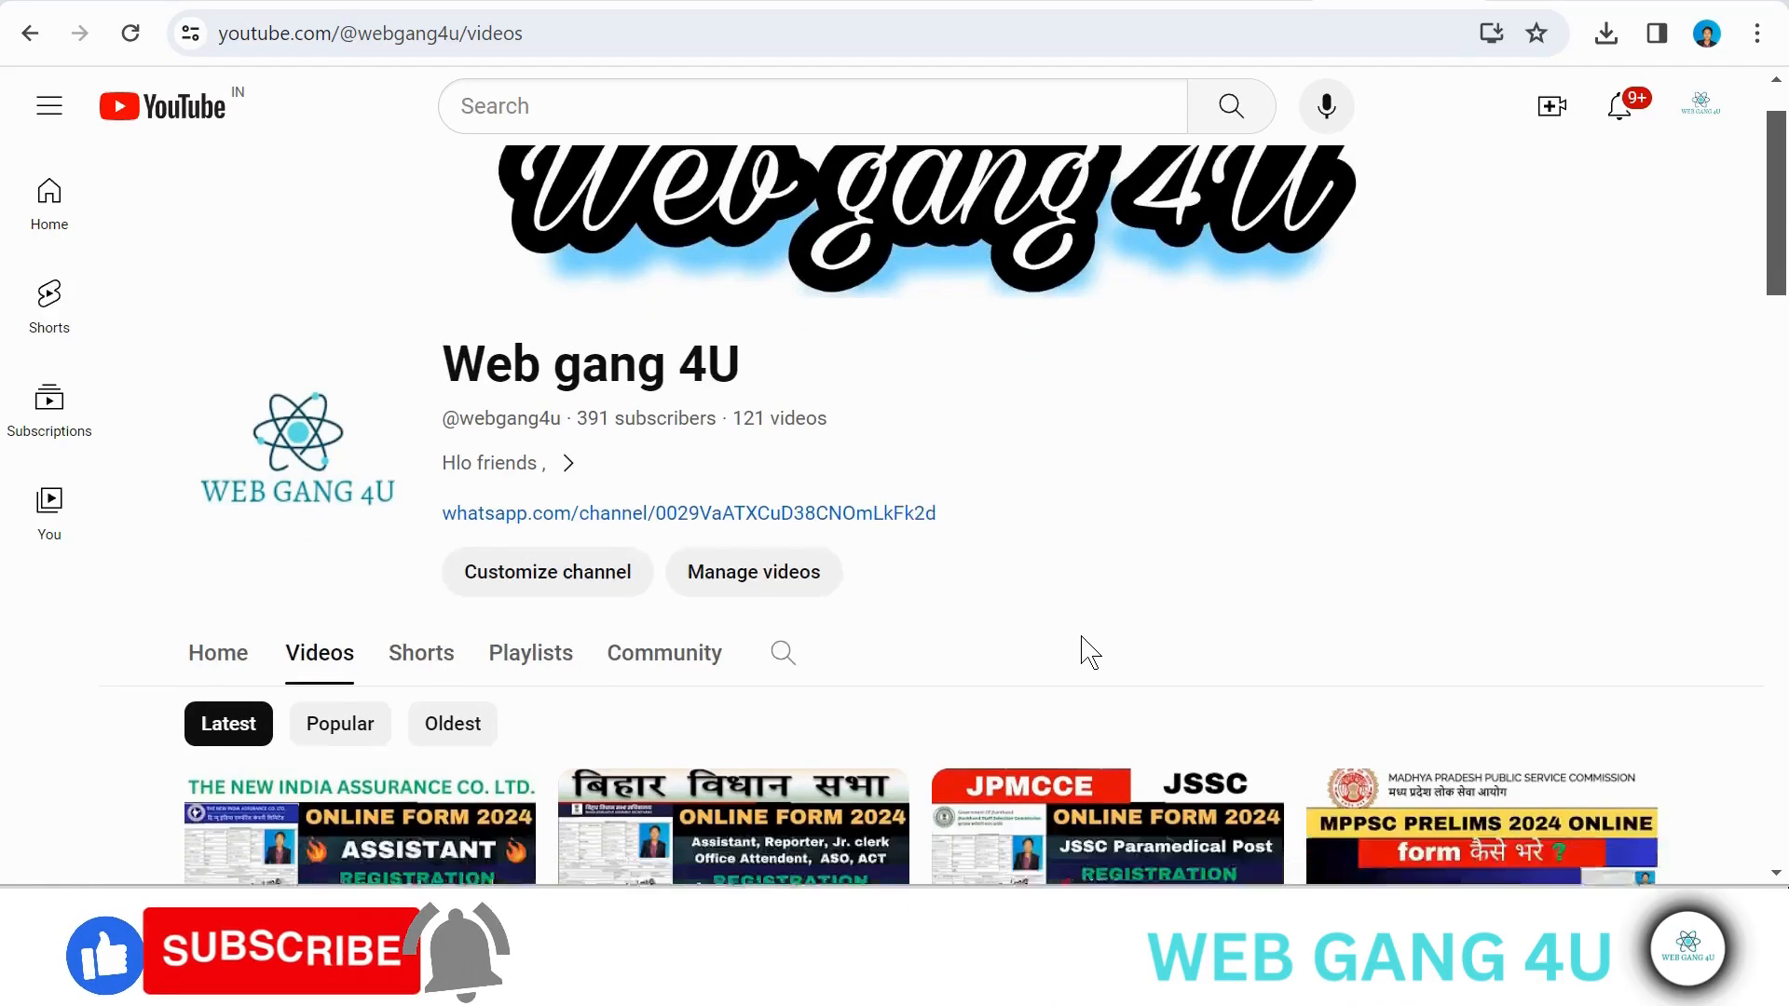
pyautogui.scroll(-6, 1084, 643)
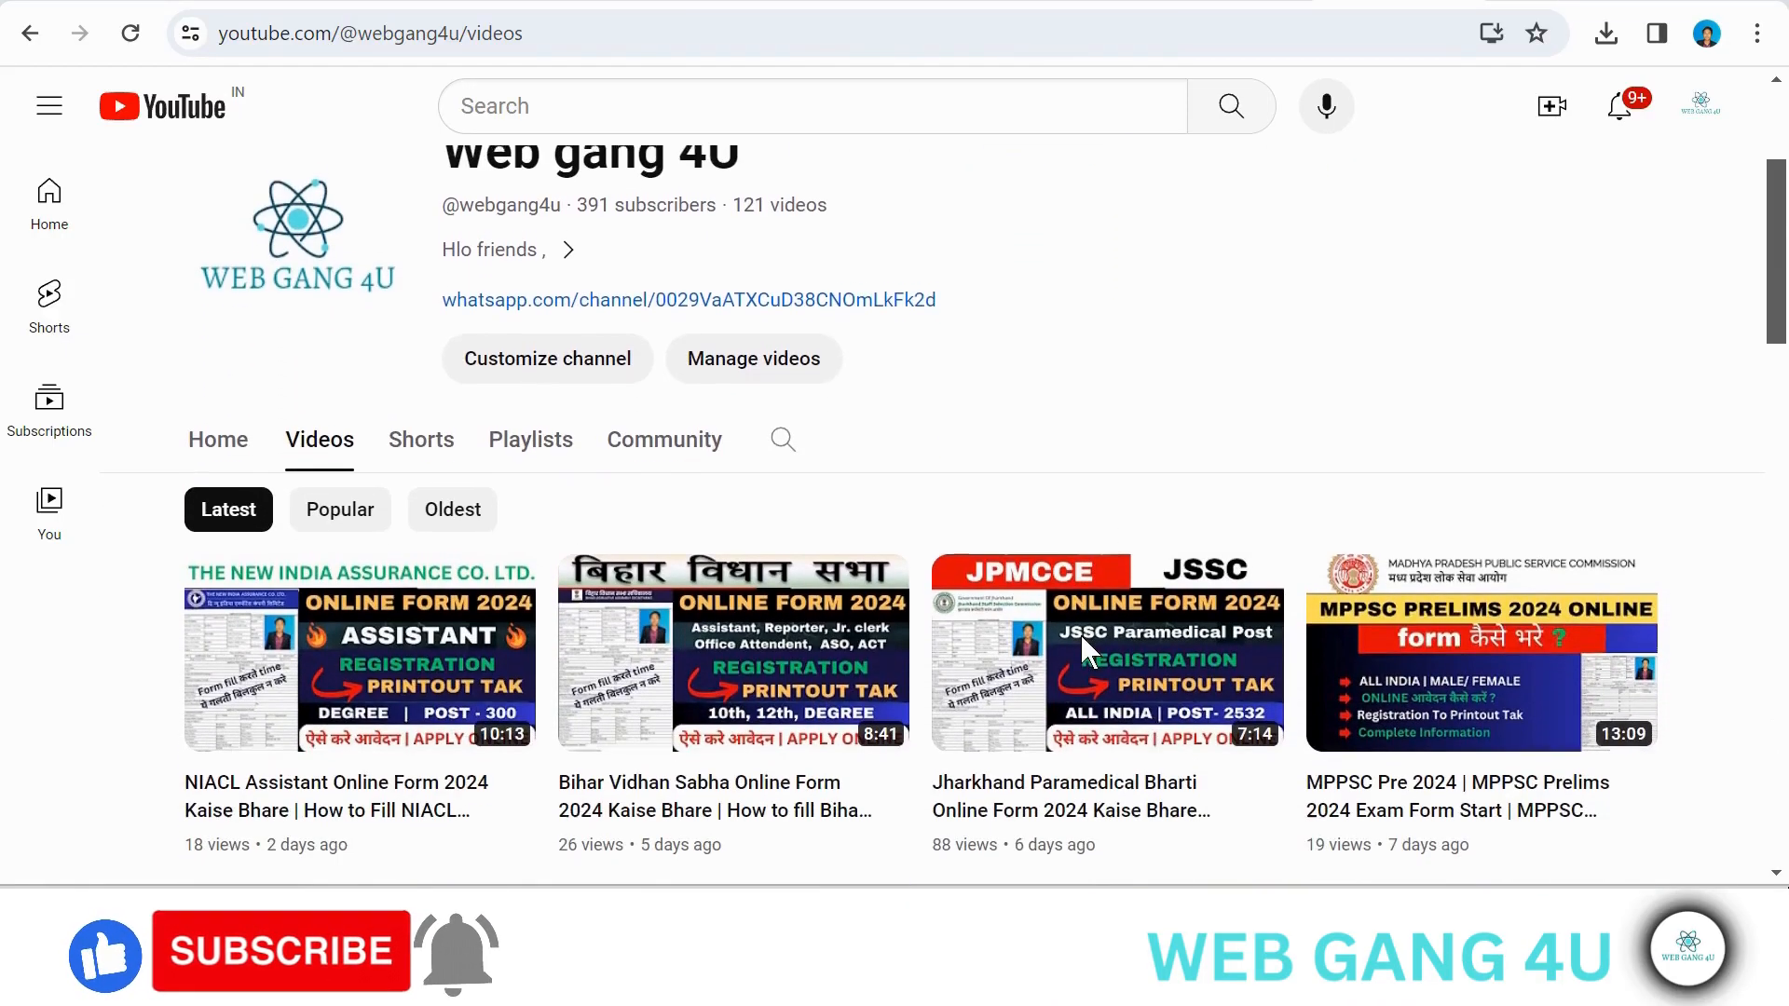
pyautogui.scroll(-9, 1080, 634)
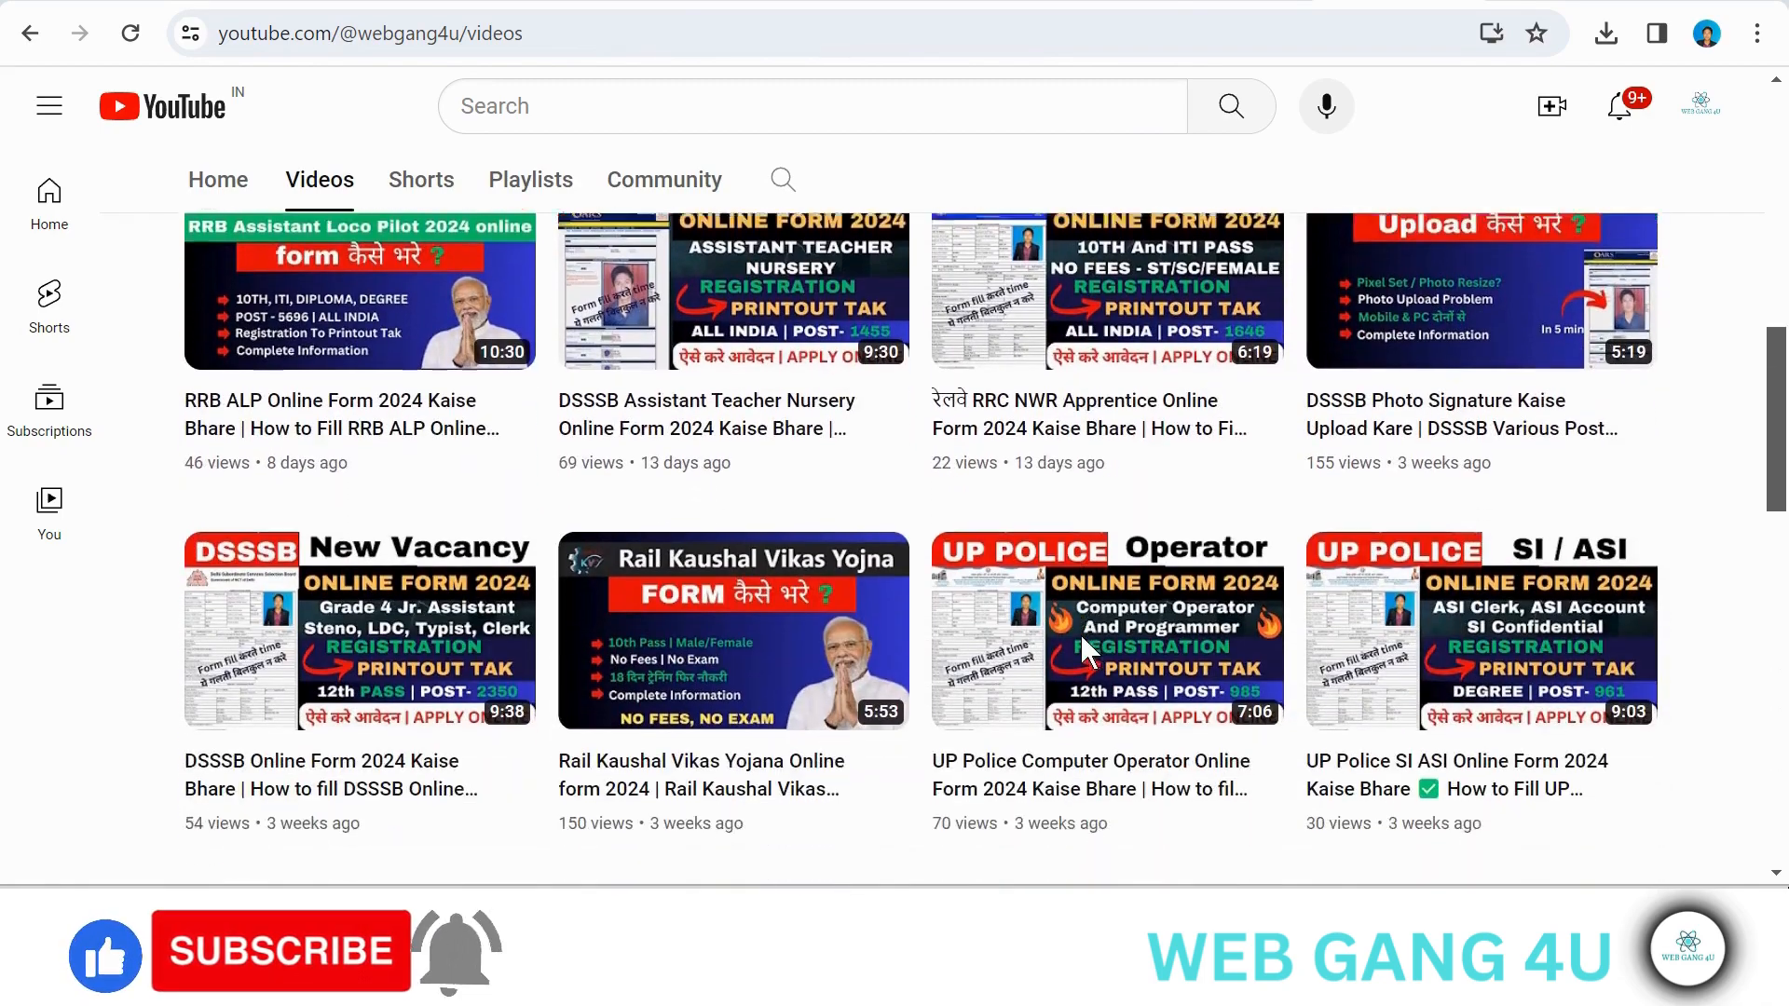
pyautogui.scroll(-10, 1085, 652)
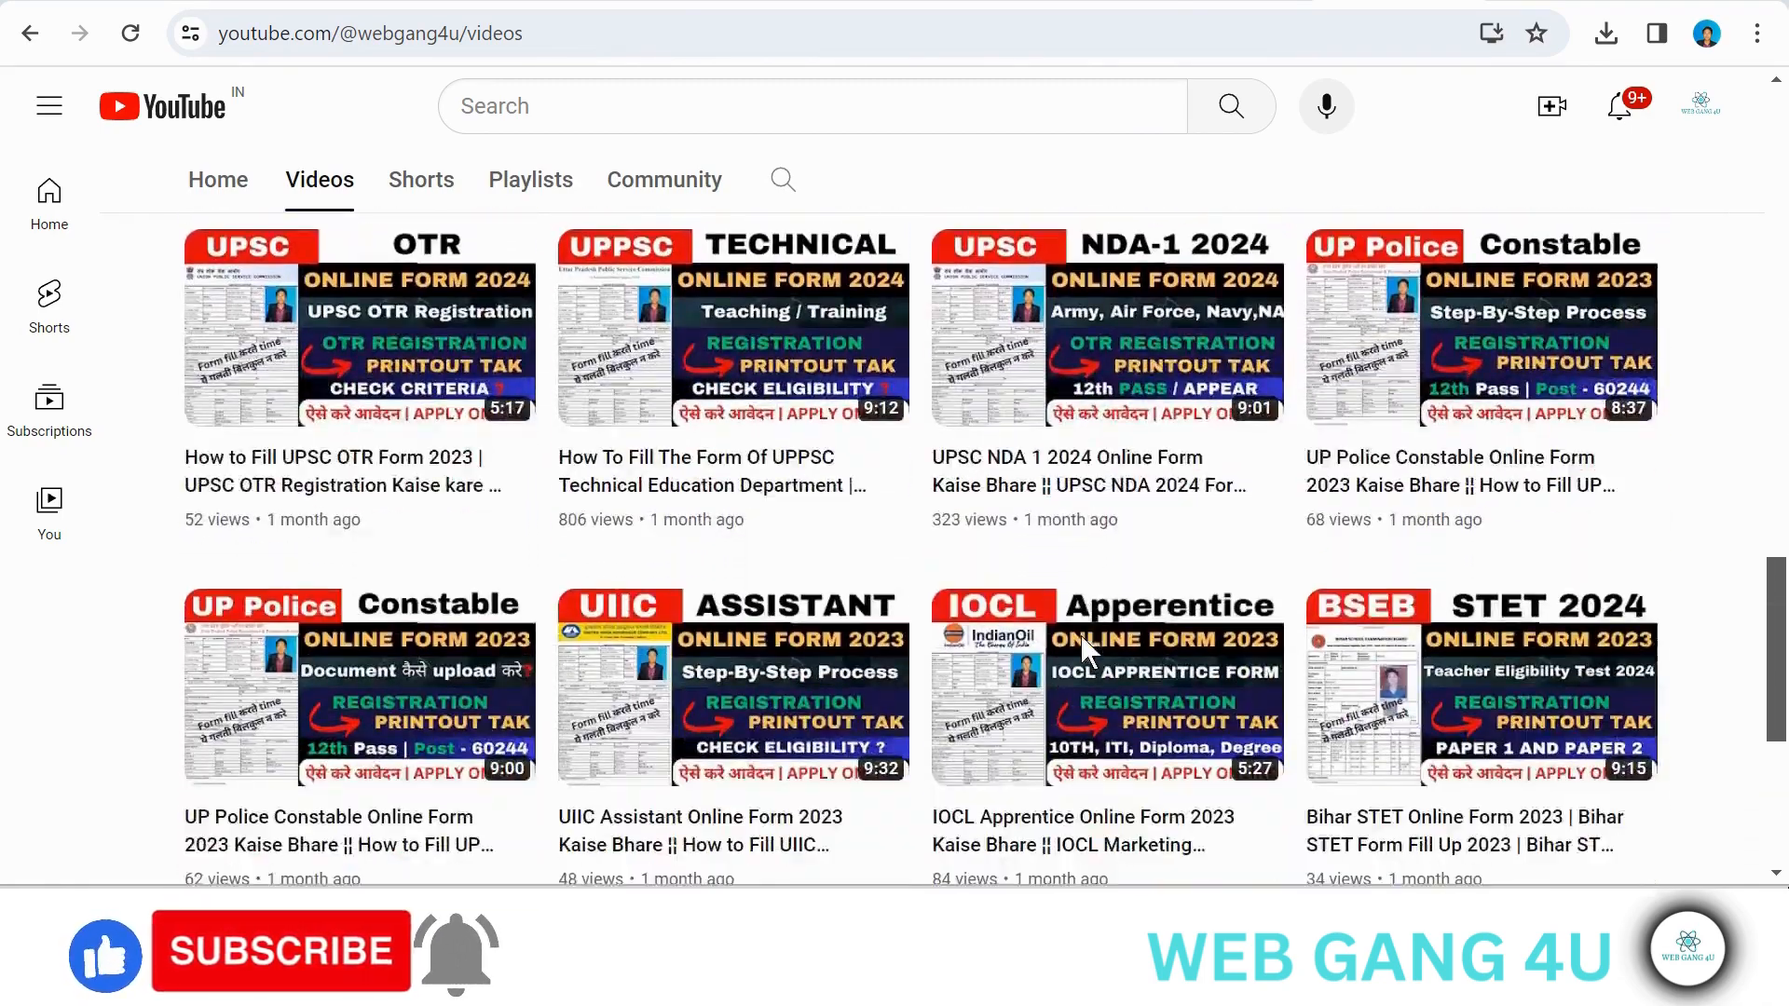
pyautogui.scroll(-5, 1084, 649)
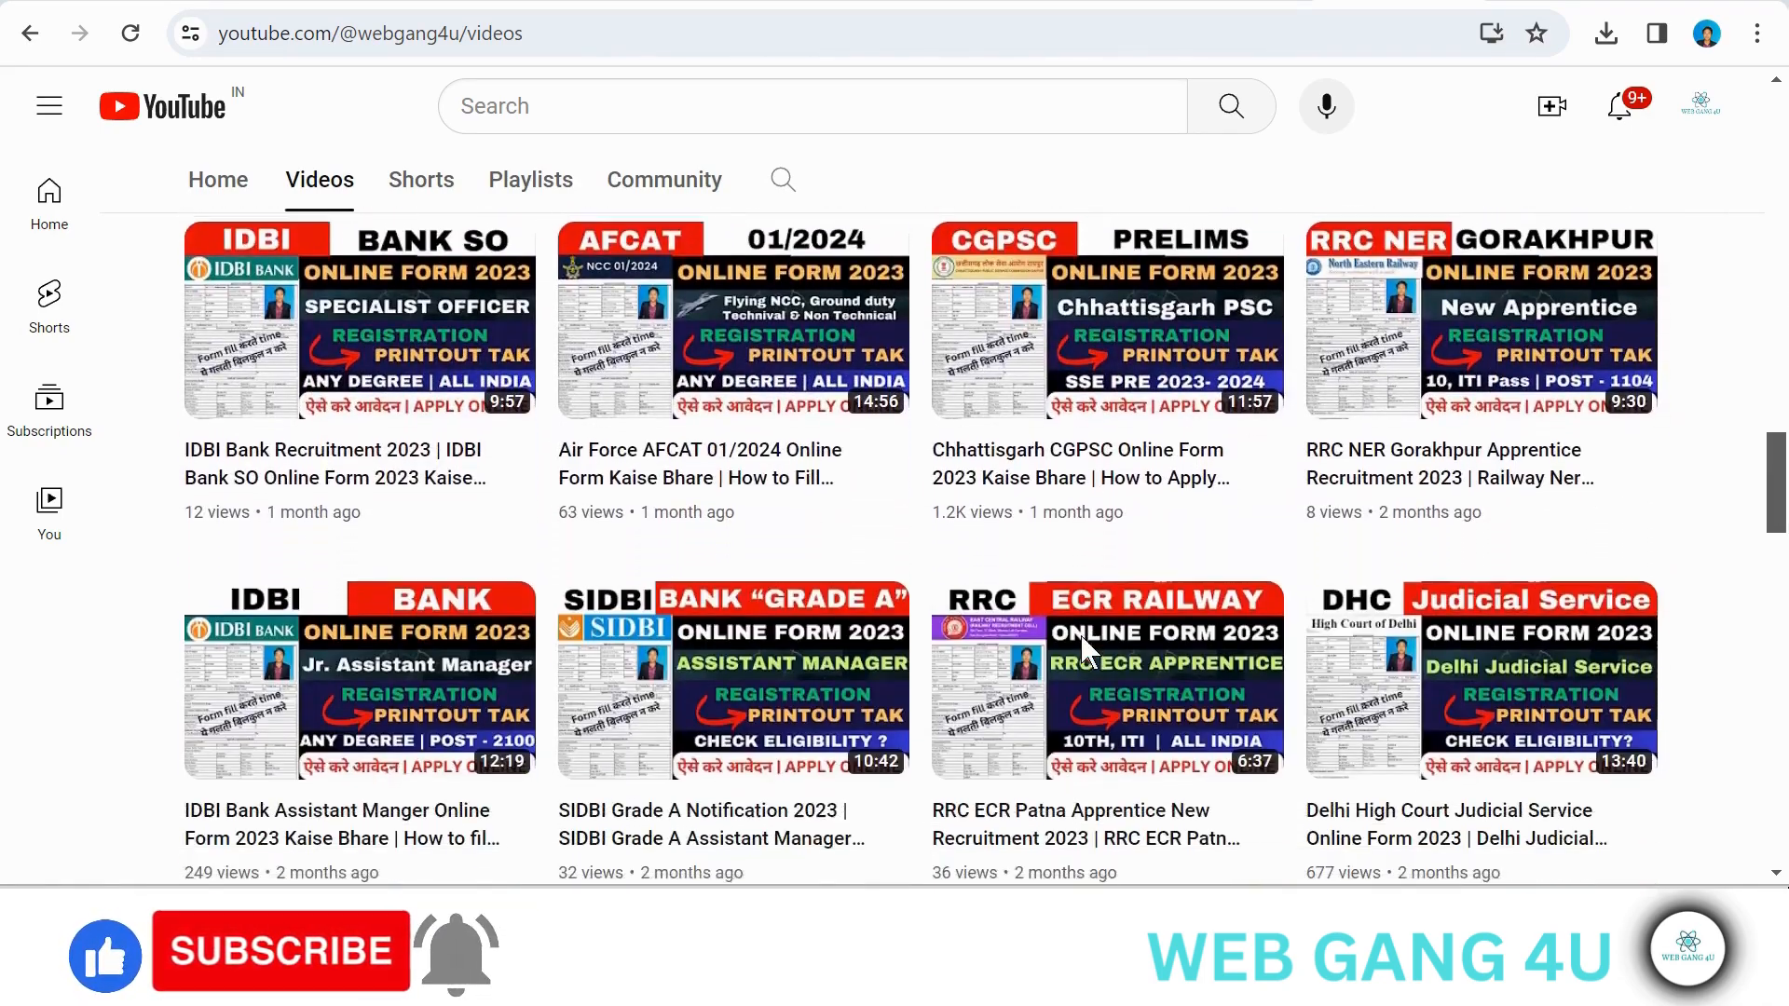
pyautogui.scroll(-8, 1088, 653)
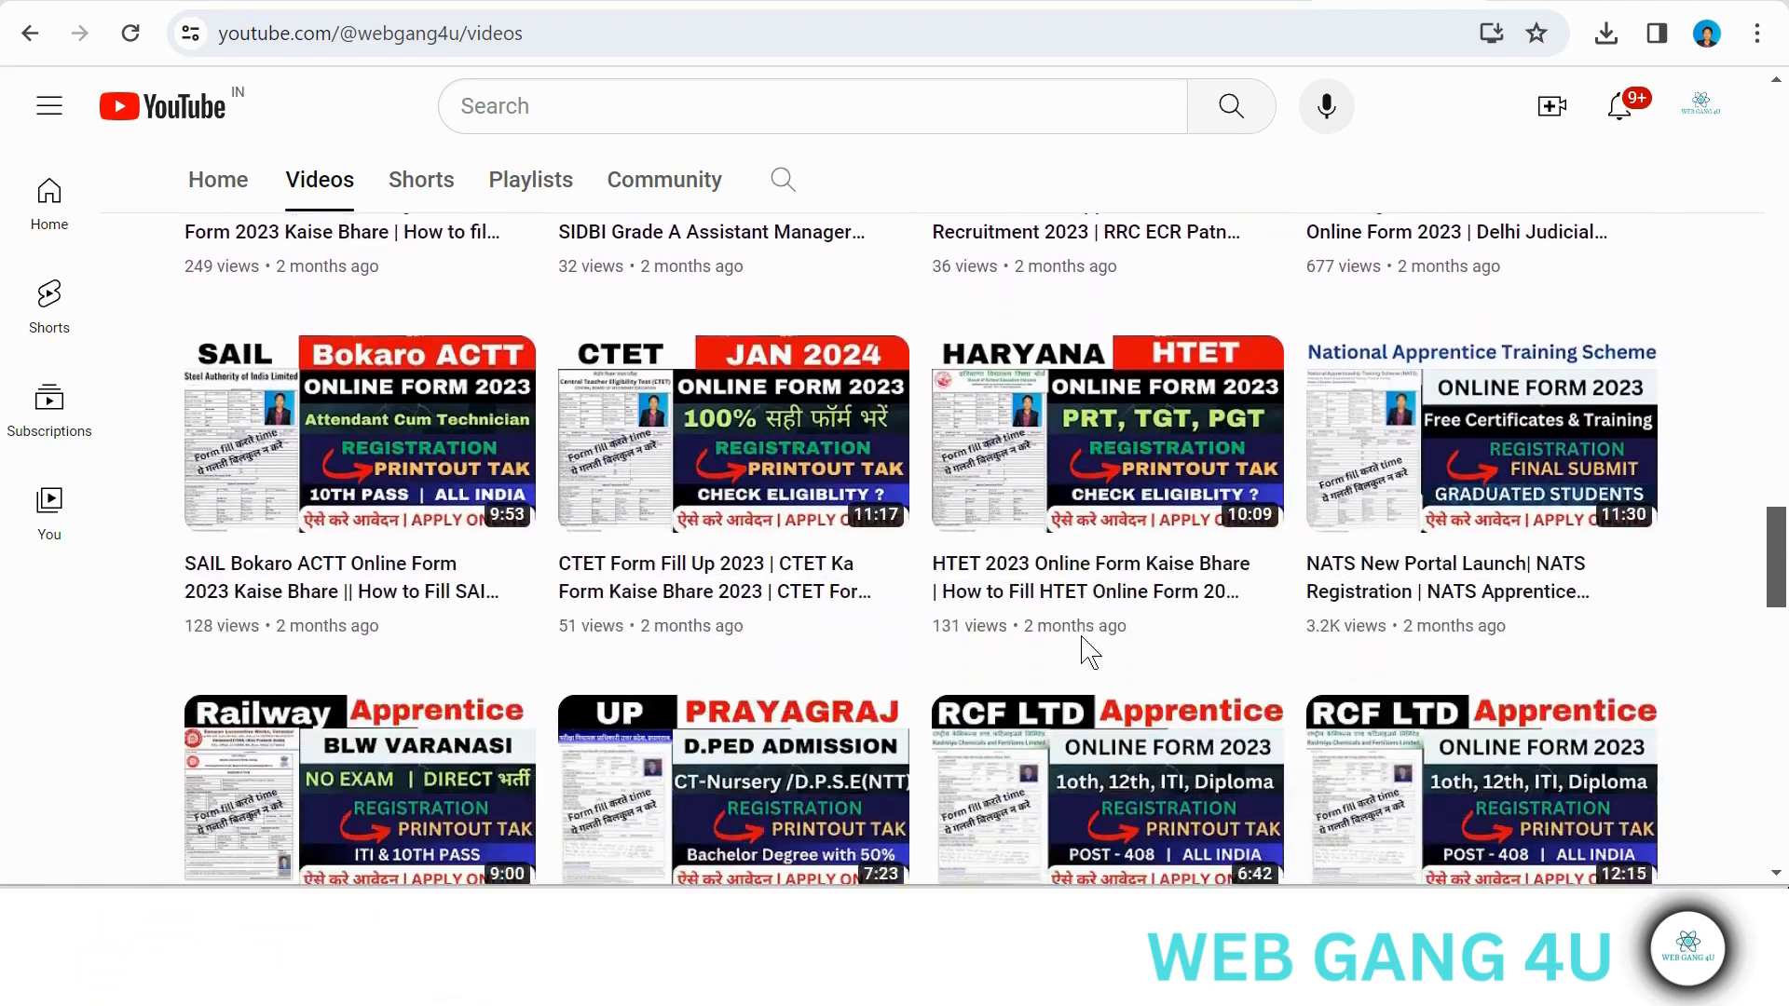
pyautogui.scroll(-6, 1088, 653)
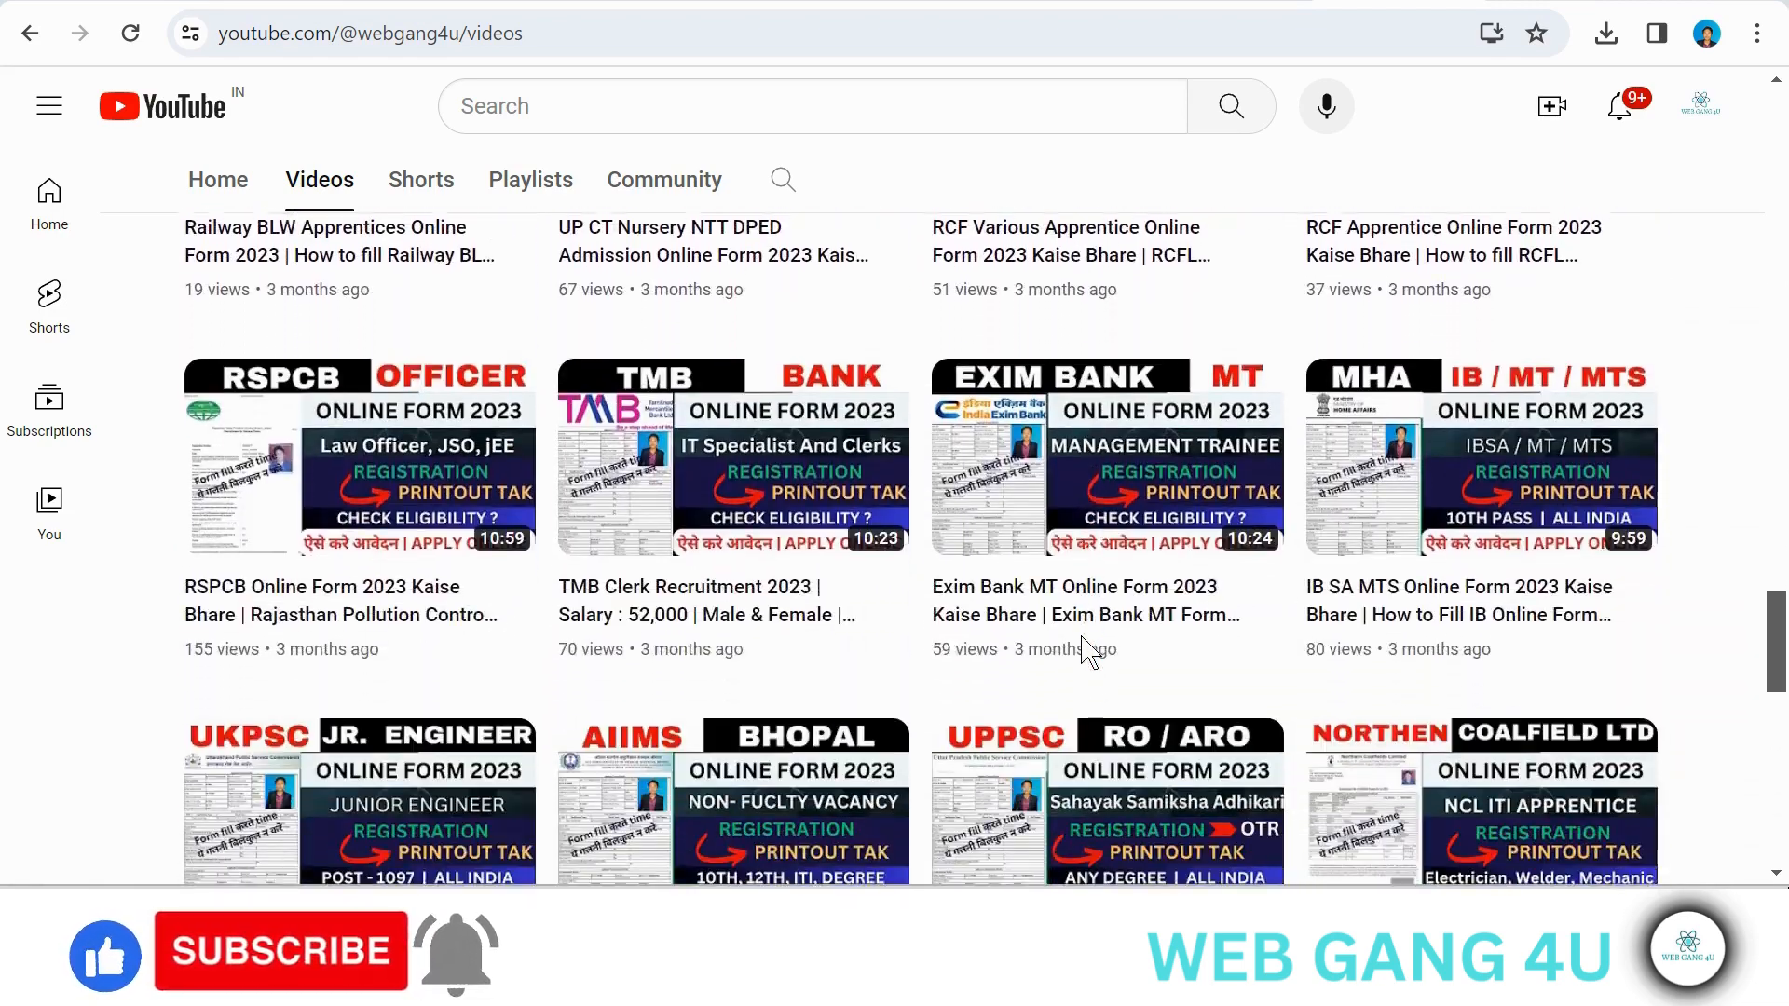
pyautogui.scroll(-6, 1083, 649)
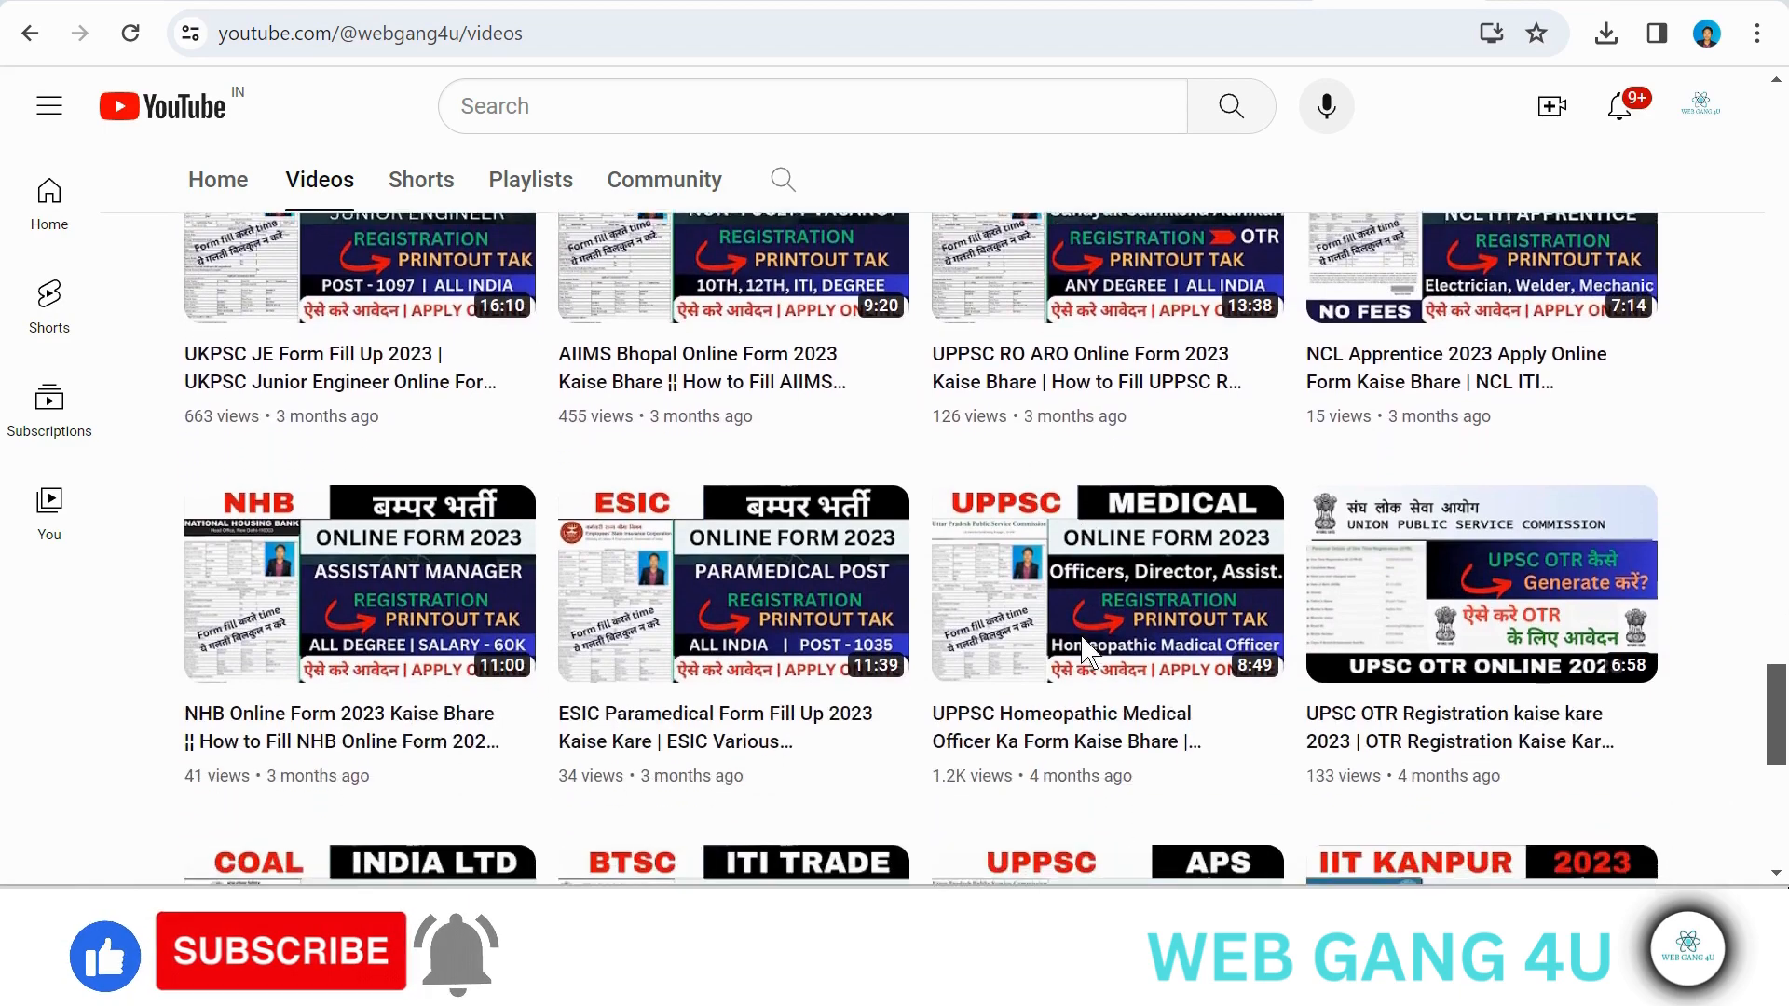
pyautogui.scroll(-5, 1084, 650)
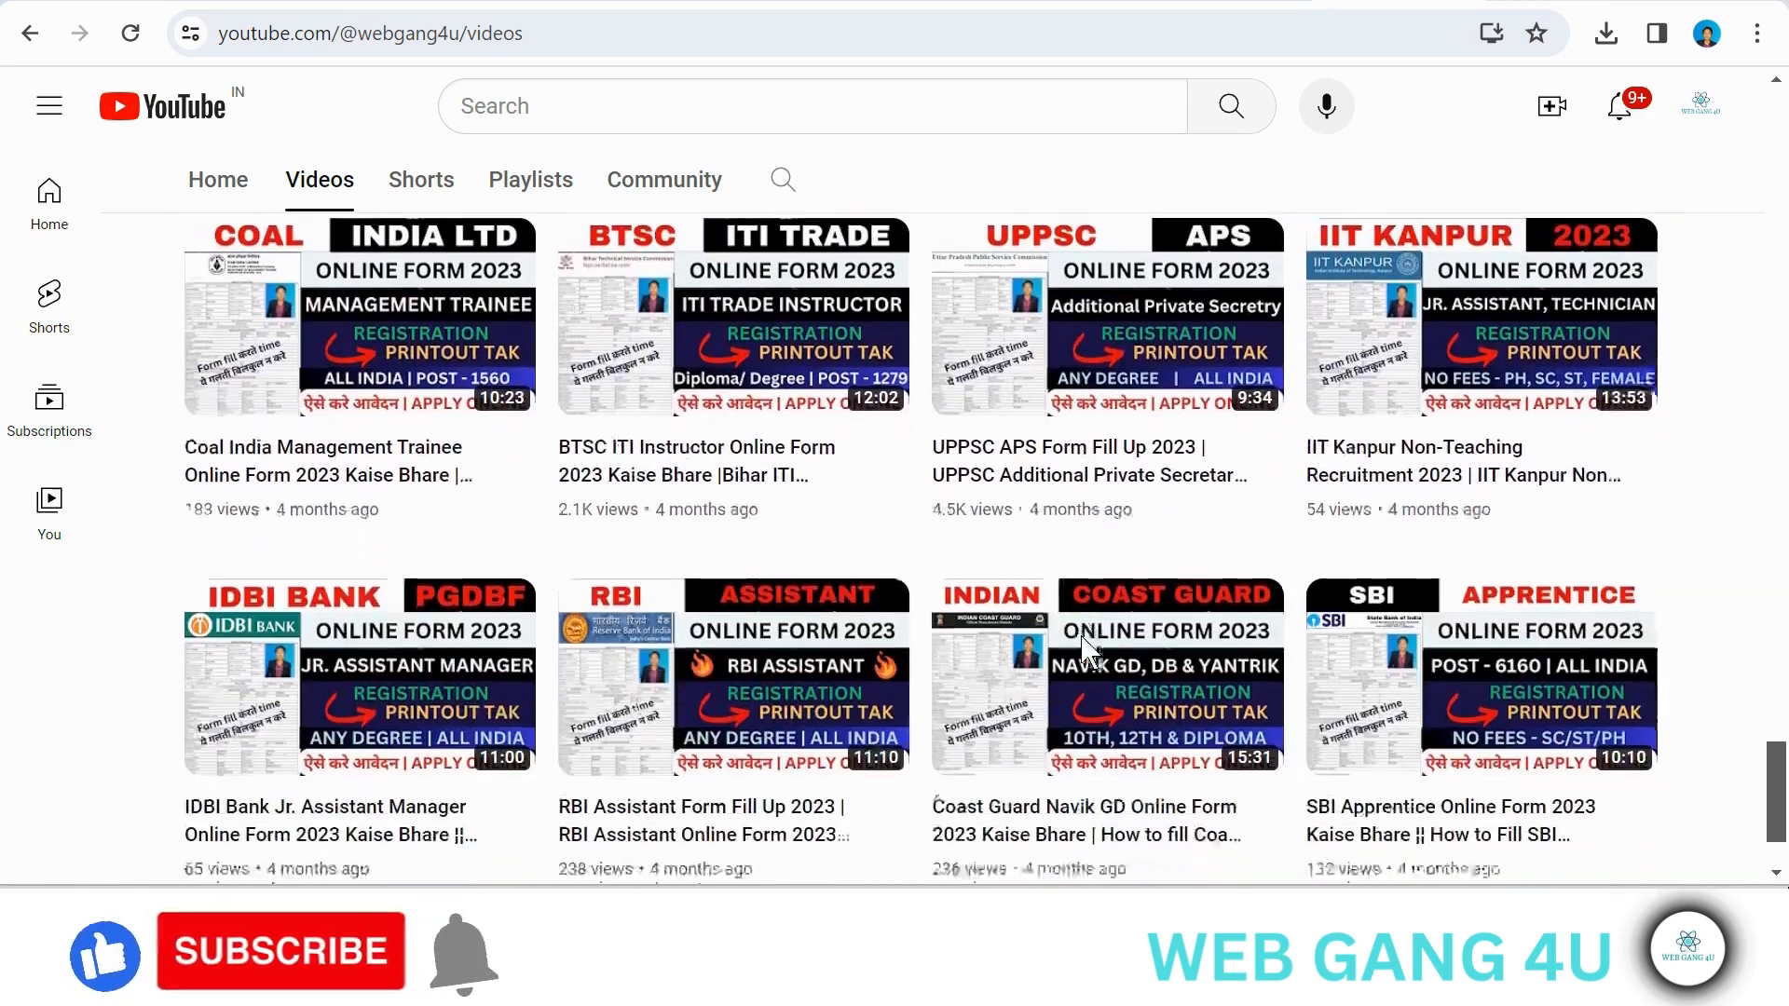
pyautogui.scroll(-5, 1088, 649)
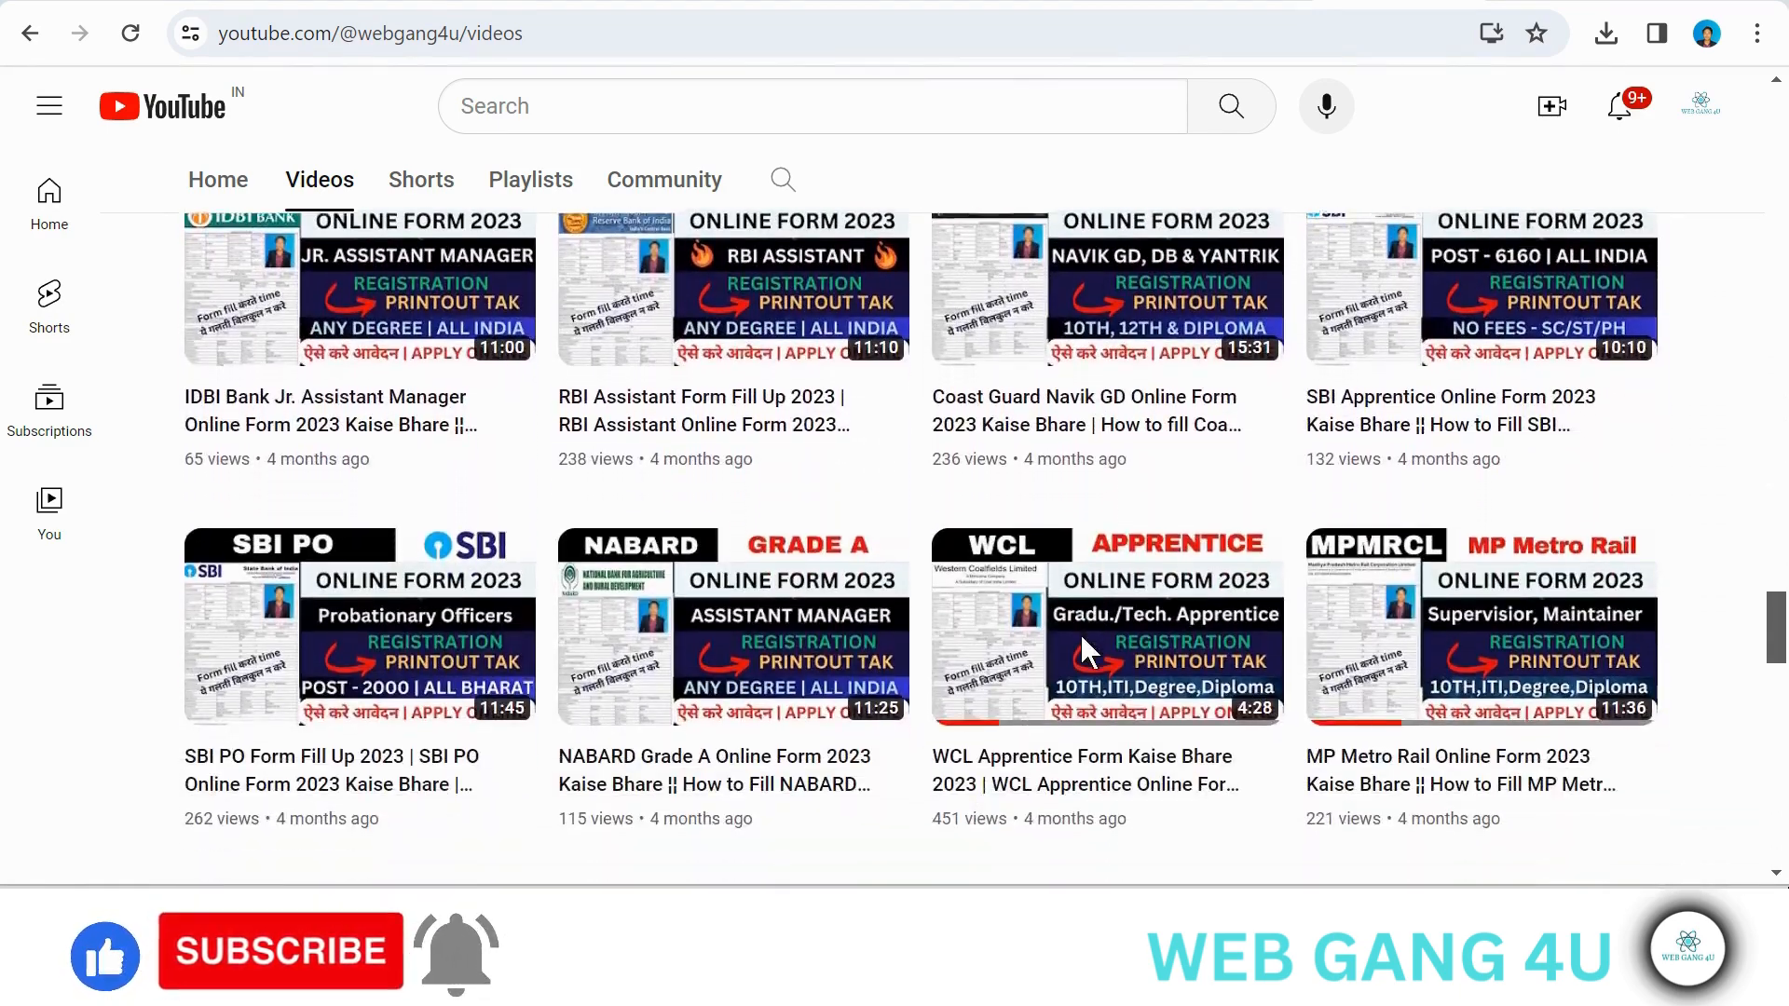
pyautogui.scroll(-5, 1088, 649)
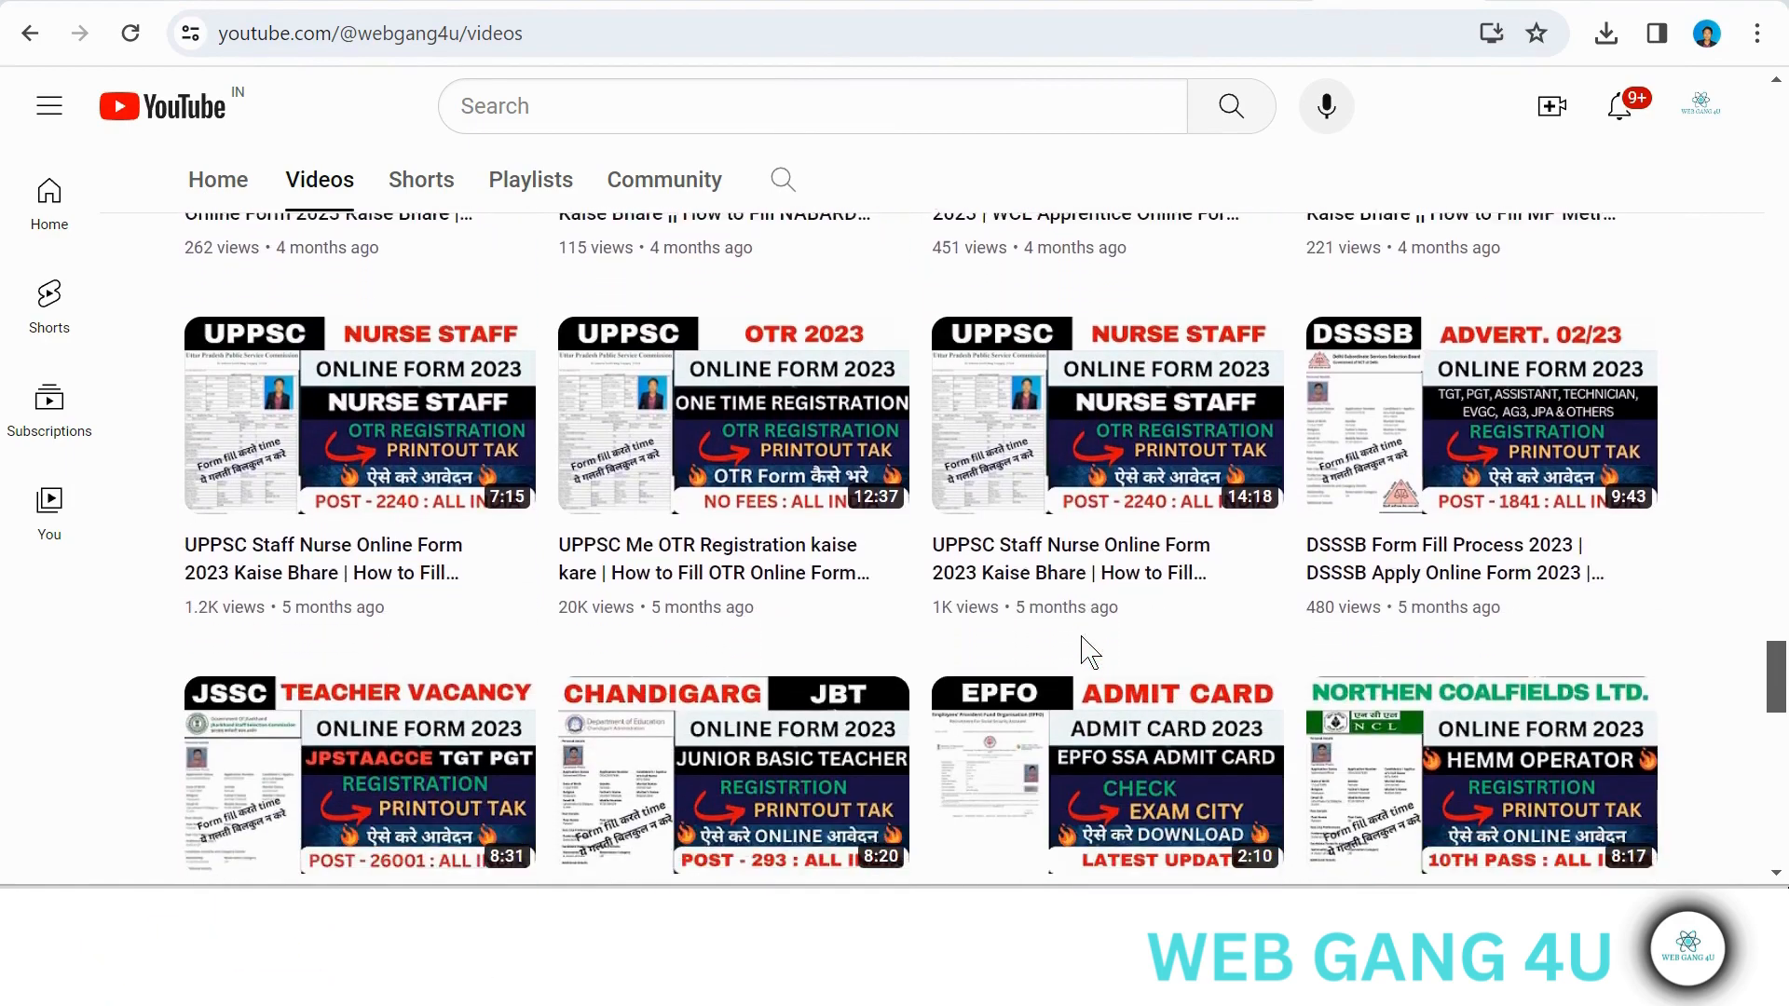